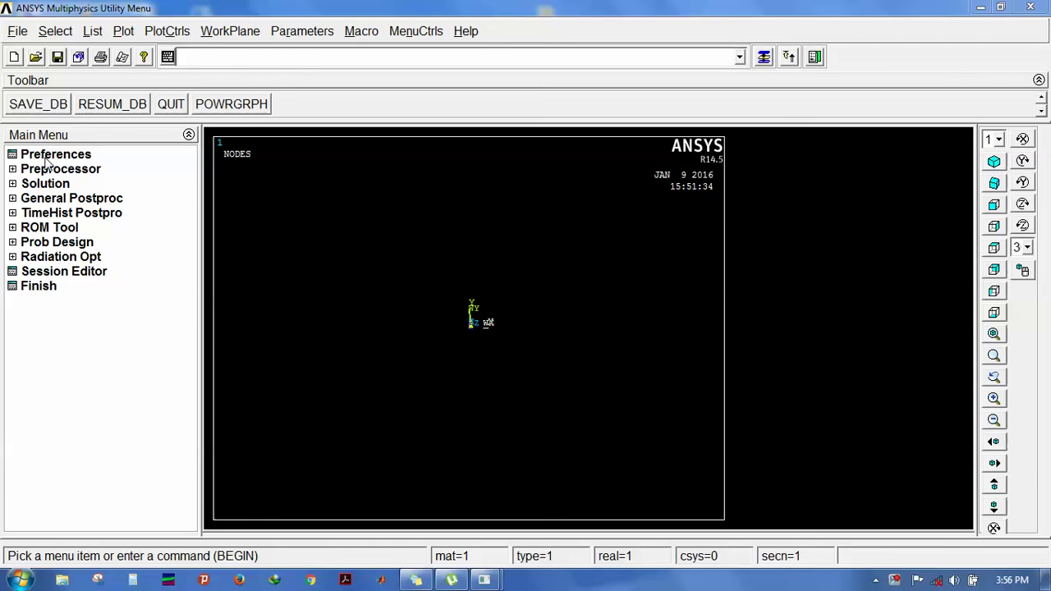
- Restrict the interface preferences to the Structural discipline
left_click(51, 156)
left_click(565, 179)
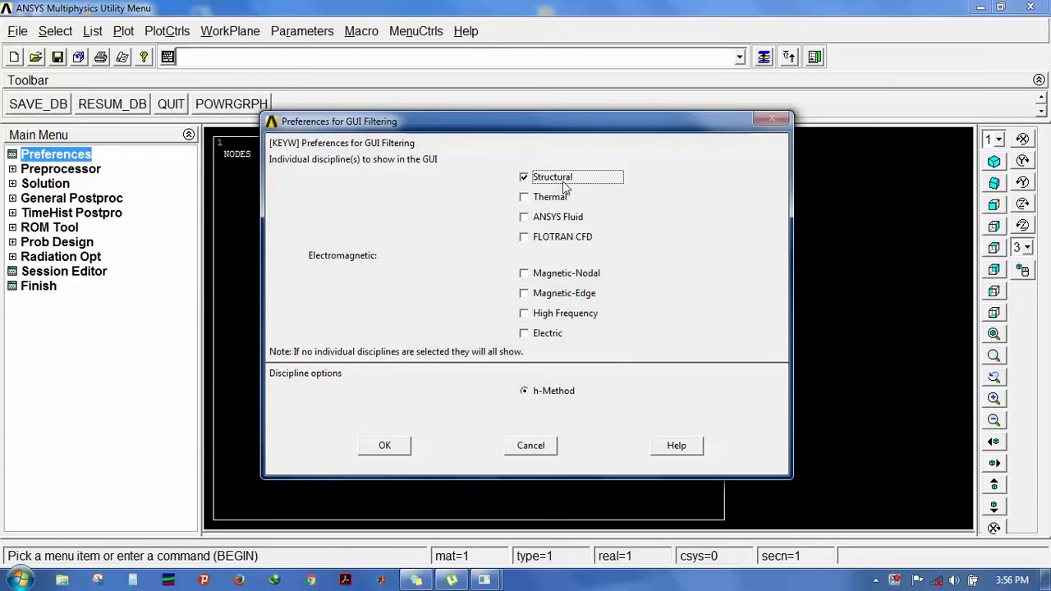
left_click(383, 445)
- Define element type 1 as the Solid 8 node 183 element
left_click(90, 170)
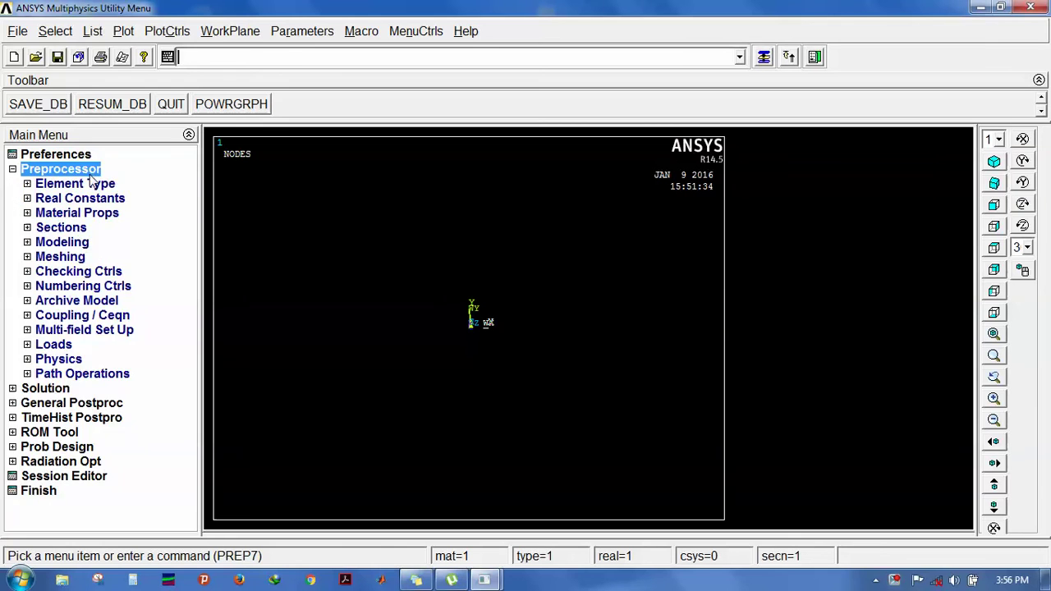
left_click(91, 172)
left_click(93, 172)
left_click(95, 196)
left_click(92, 186)
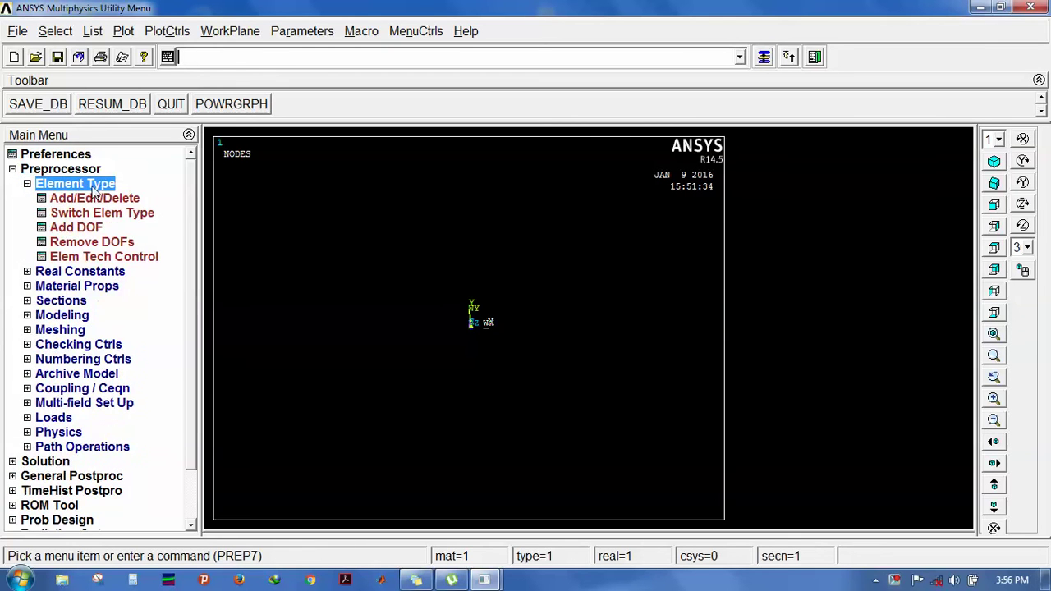
left_click(91, 187)
left_click(95, 190)
left_click(102, 201)
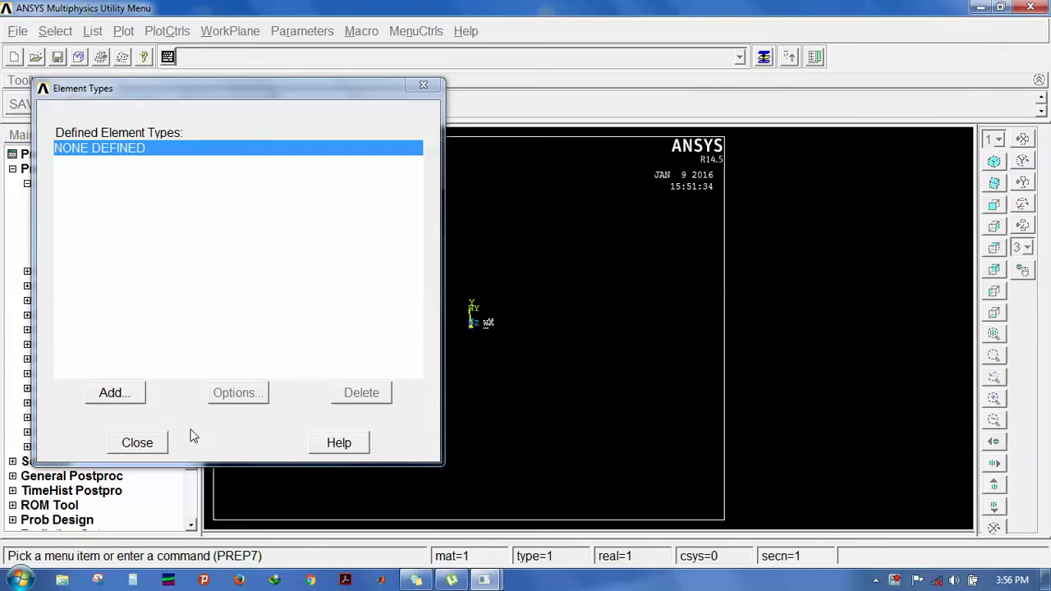
left_click(96, 401)
left_click(558, 294)
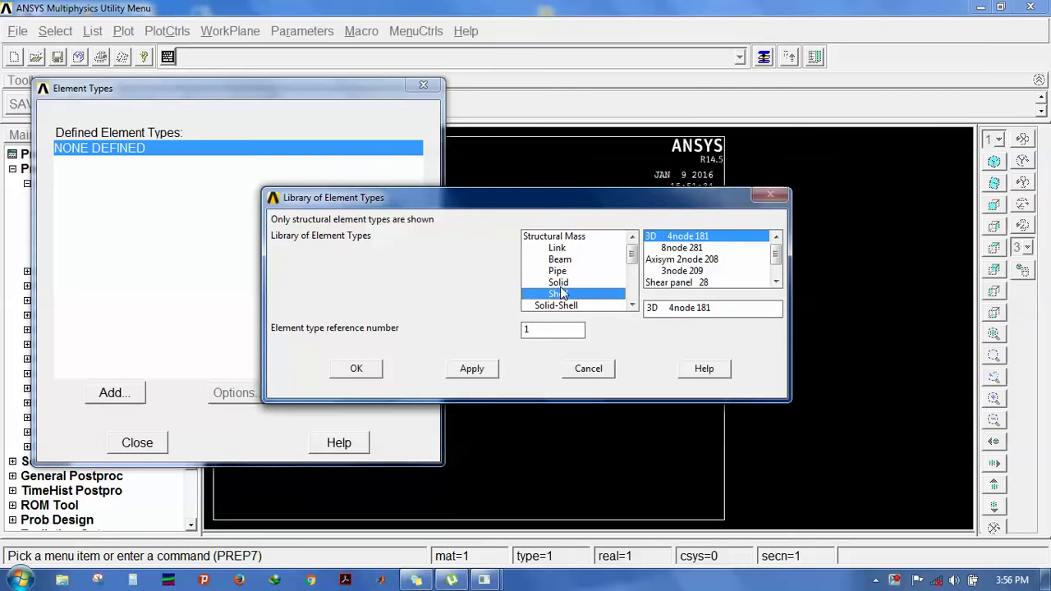
left_click(558, 282)
left_click(678, 249)
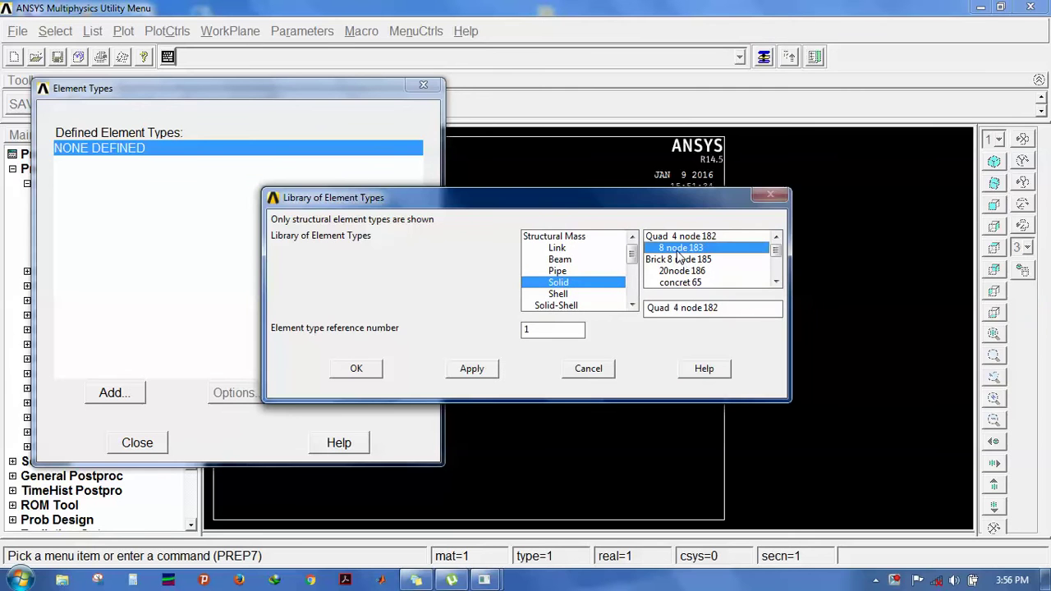
left_click(362, 370)
- Set the PLANE183 element behavior to plane stress with thickness and finish the element type definition
left_click(260, 393)
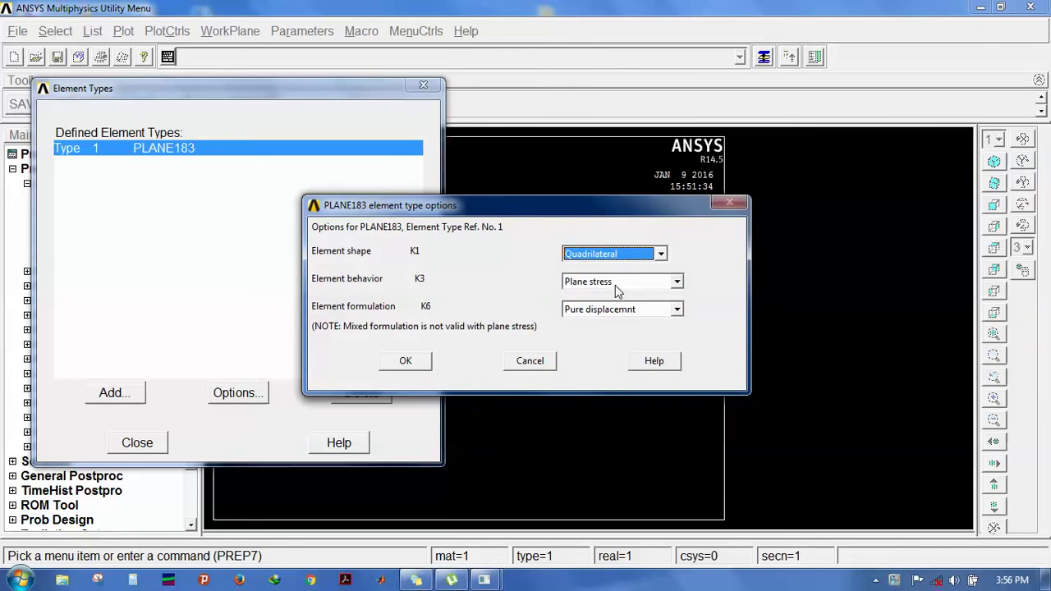
left_click(617, 281)
left_click(607, 331)
left_click(394, 365)
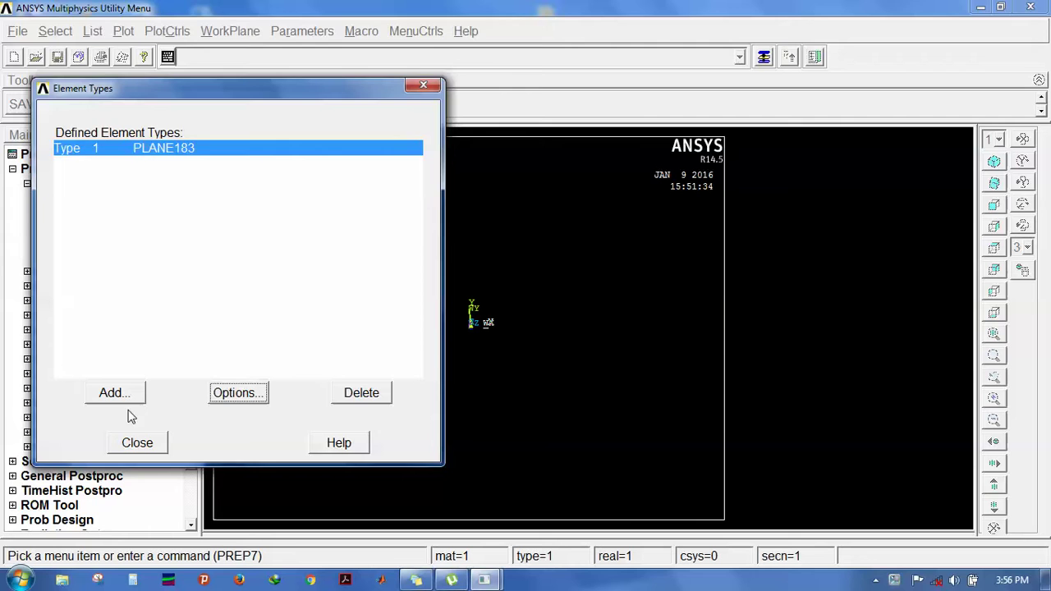
left_click(134, 443)
- Add real constant set 1 for PLANE183 with a thickness of 9
left_click(30, 185)
left_click(80, 198)
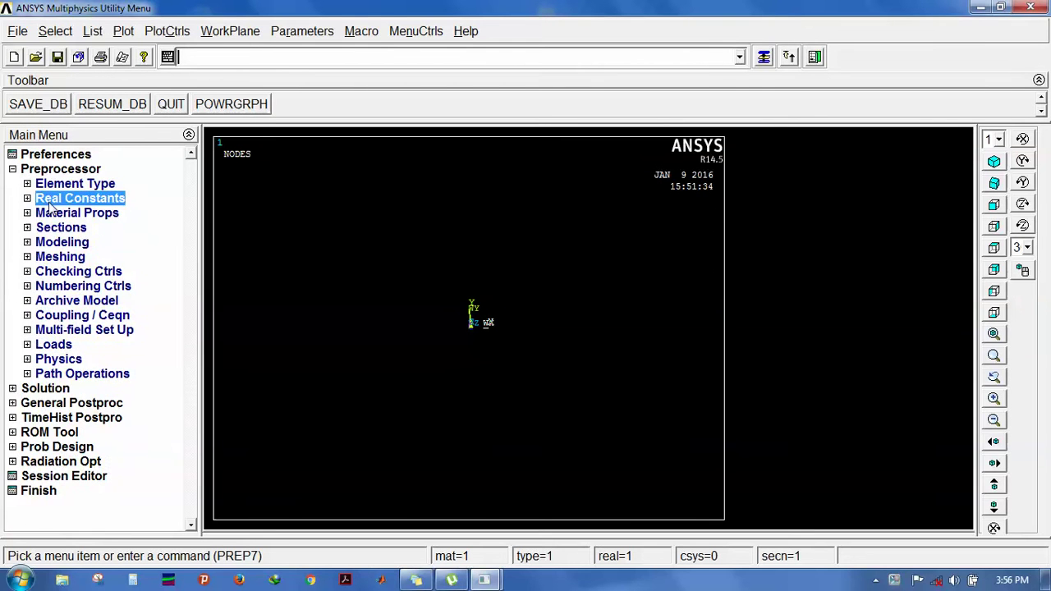
left_click(78, 212)
left_click(97, 330)
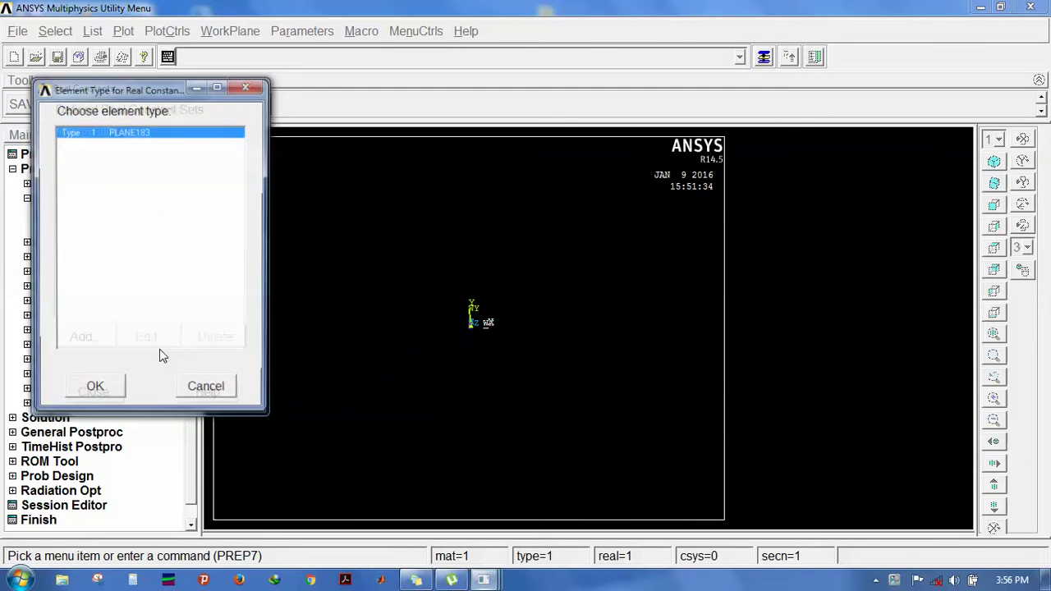
left_click(113, 392)
left_click(577, 303)
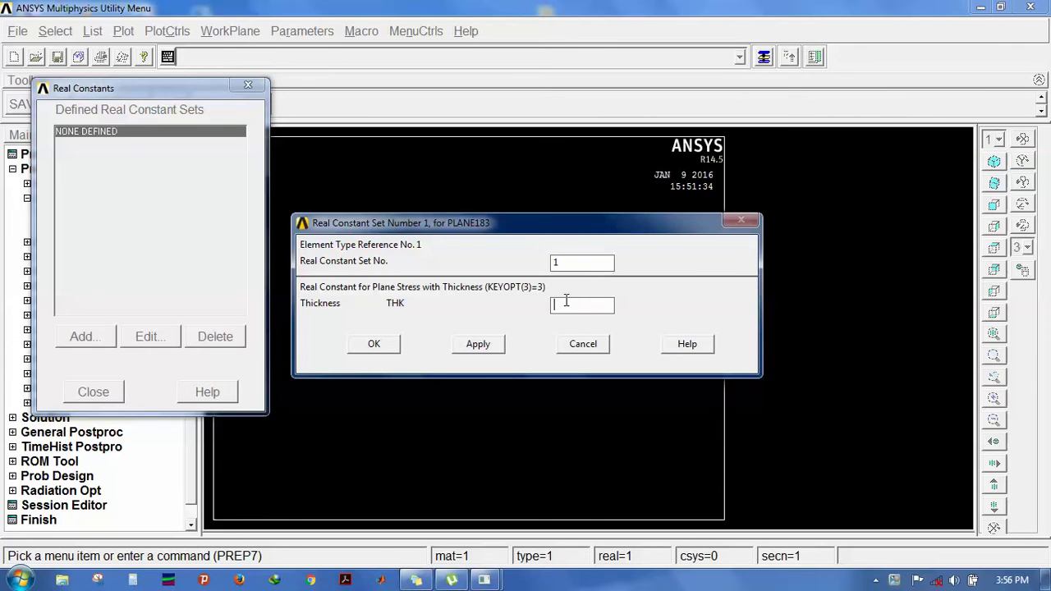
type("9")
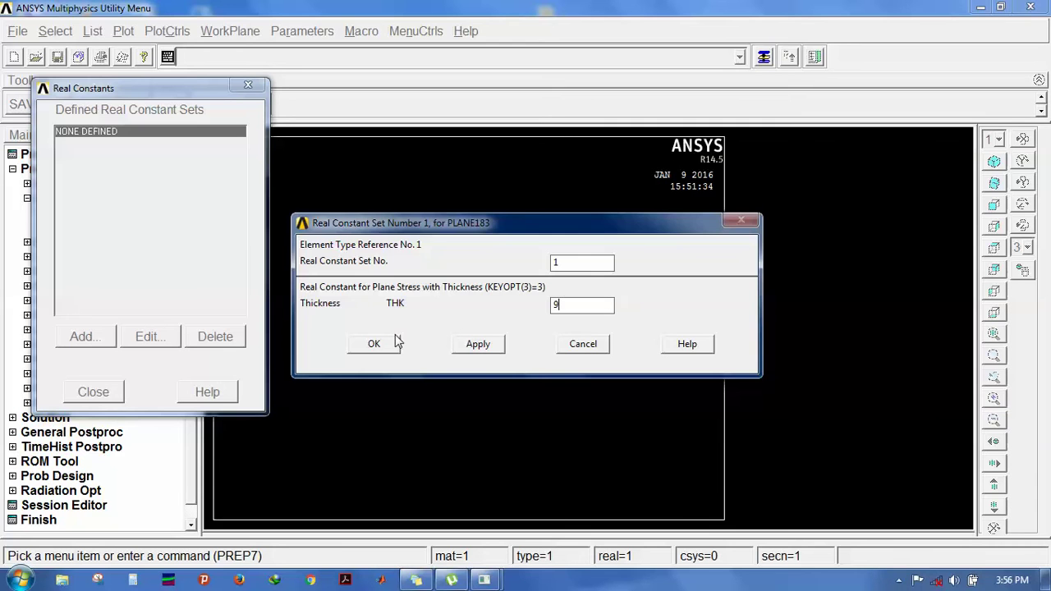
left_click(376, 348)
left_click(106, 397)
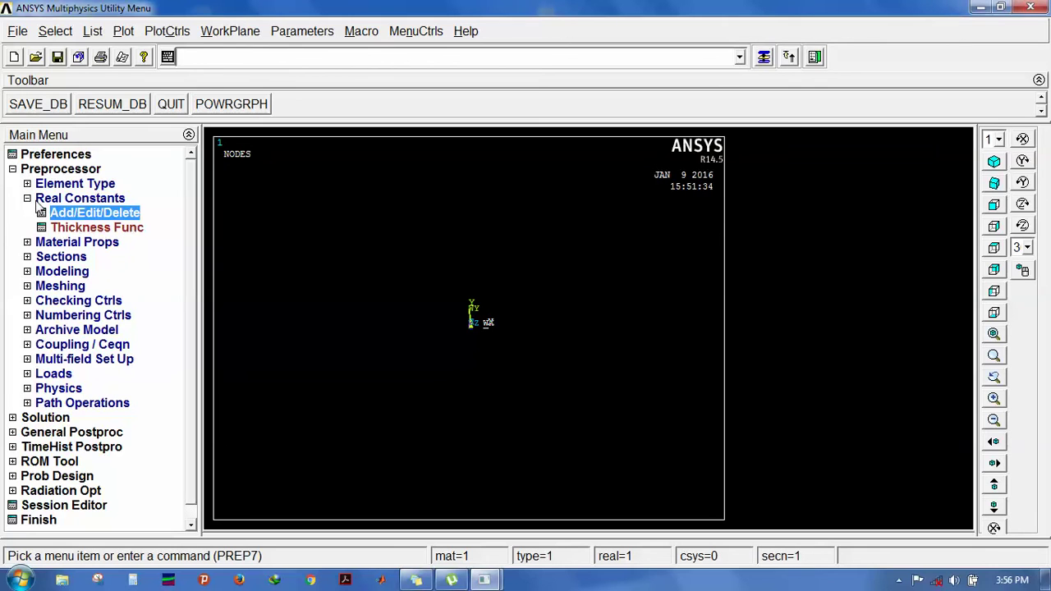
- Define material model 1 as structural linear elastic isotropic with EX 2e3 and PRXY 0.35
left_click(38, 200)
left_click(47, 215)
left_click(81, 274)
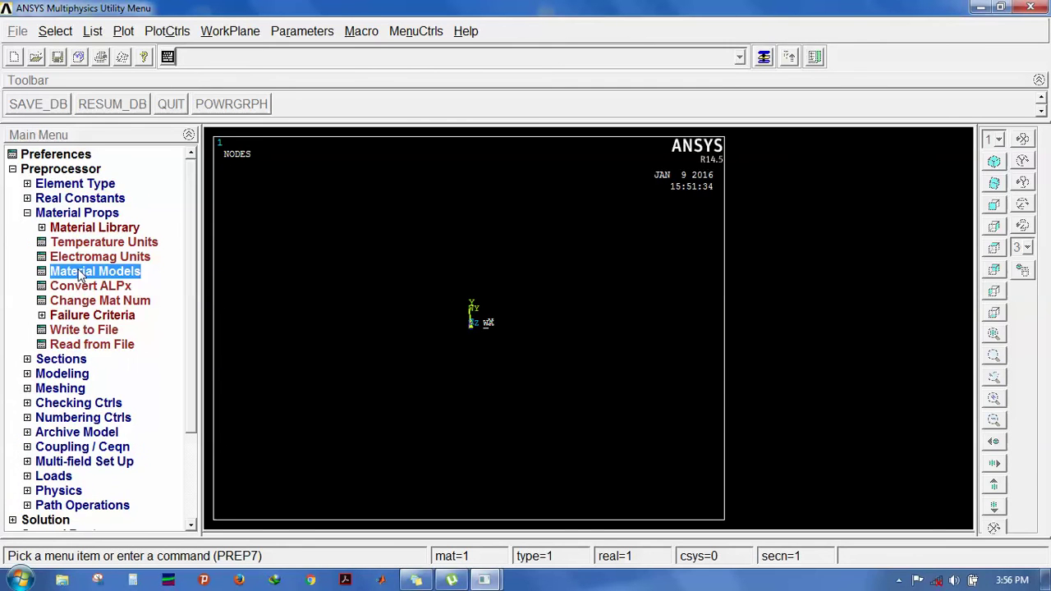
double_click(555, 261)
double_click(565, 276)
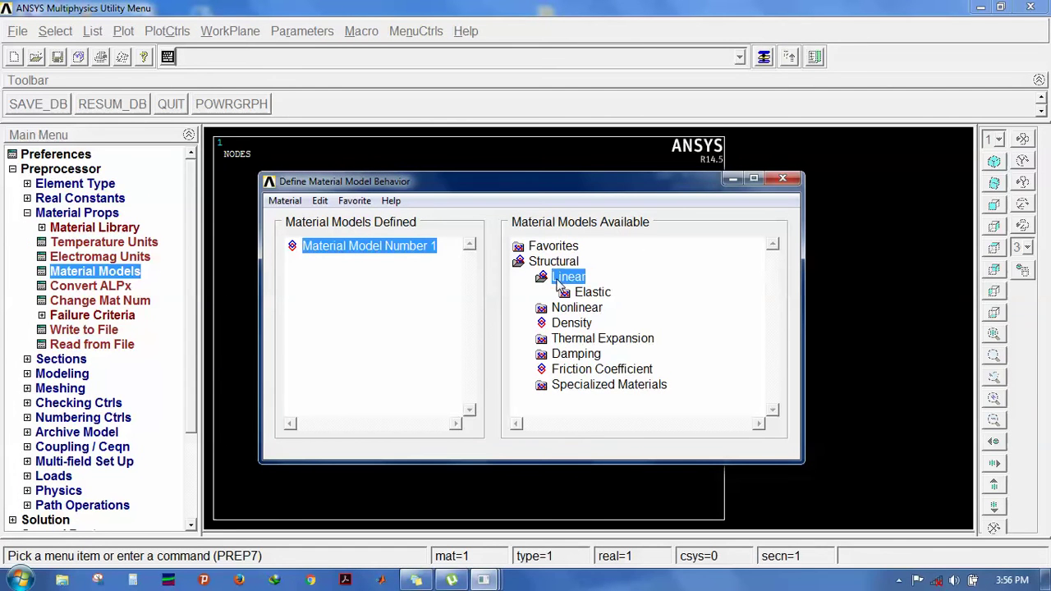
double_click(593, 293)
double_click(617, 307)
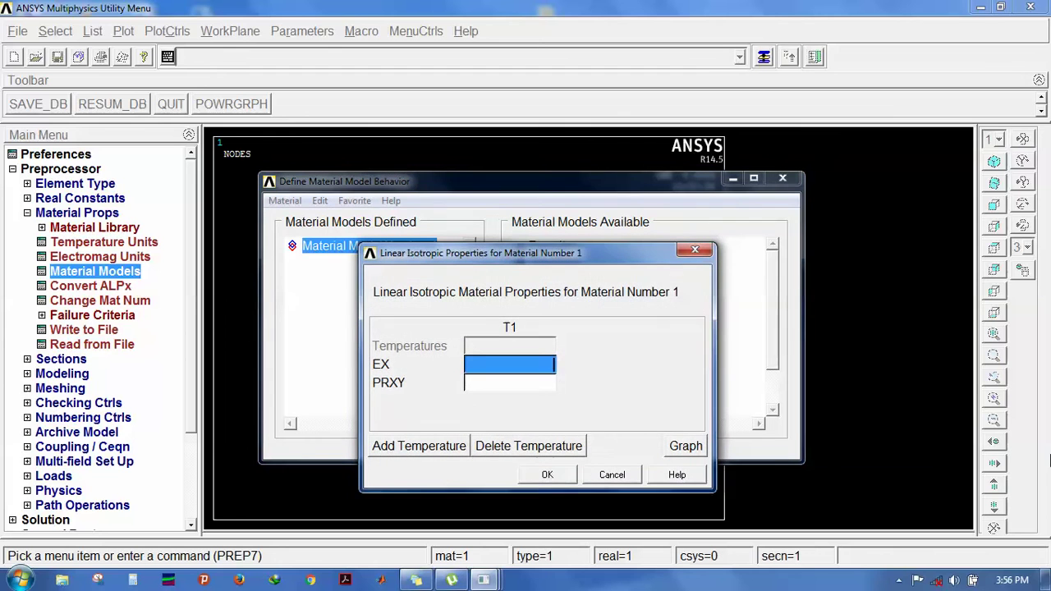
type("2e3")
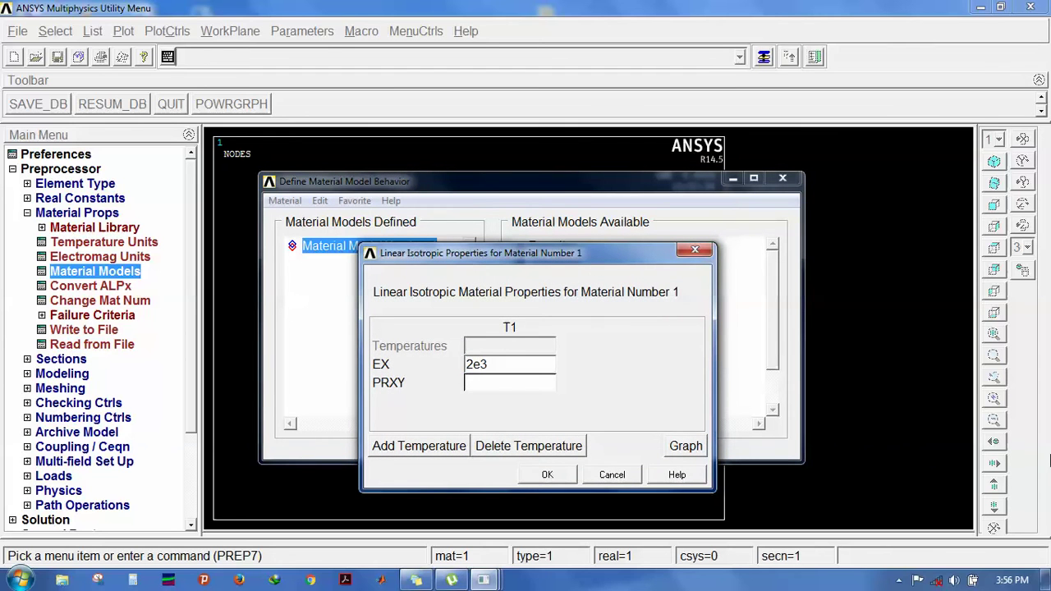
type(".35")
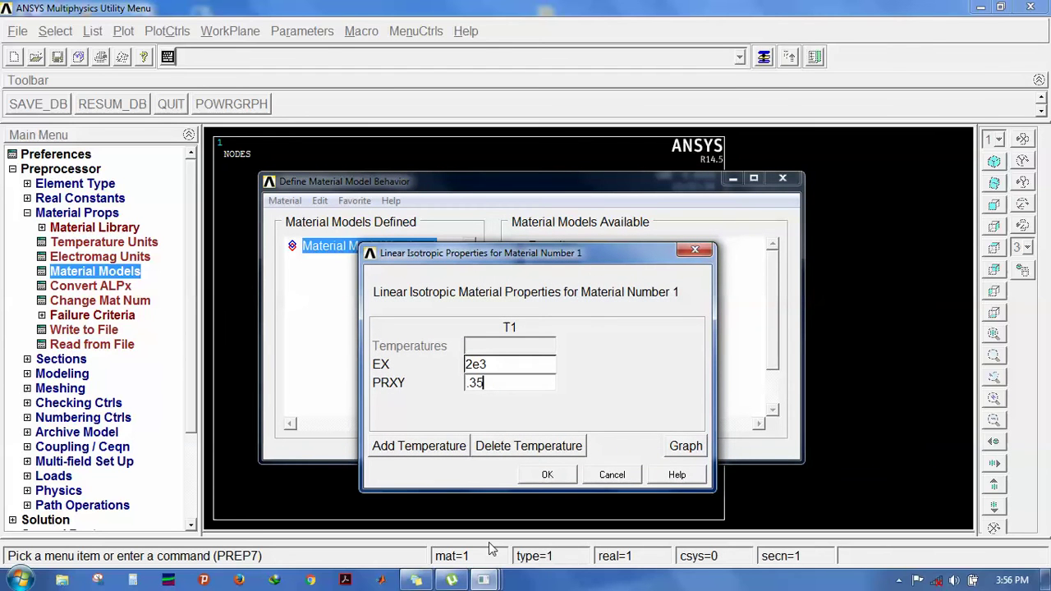
left_click(547, 475)
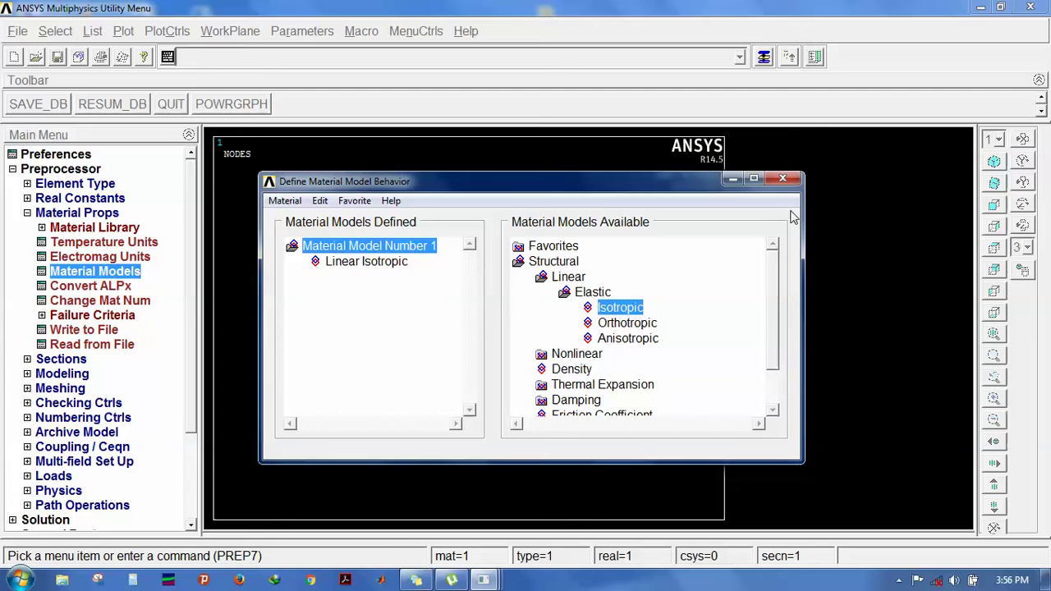
left_click(783, 178)
- Create a rectangular area by center and corner at the working plane origin, 220 wide and 30 high
left_click(82, 215)
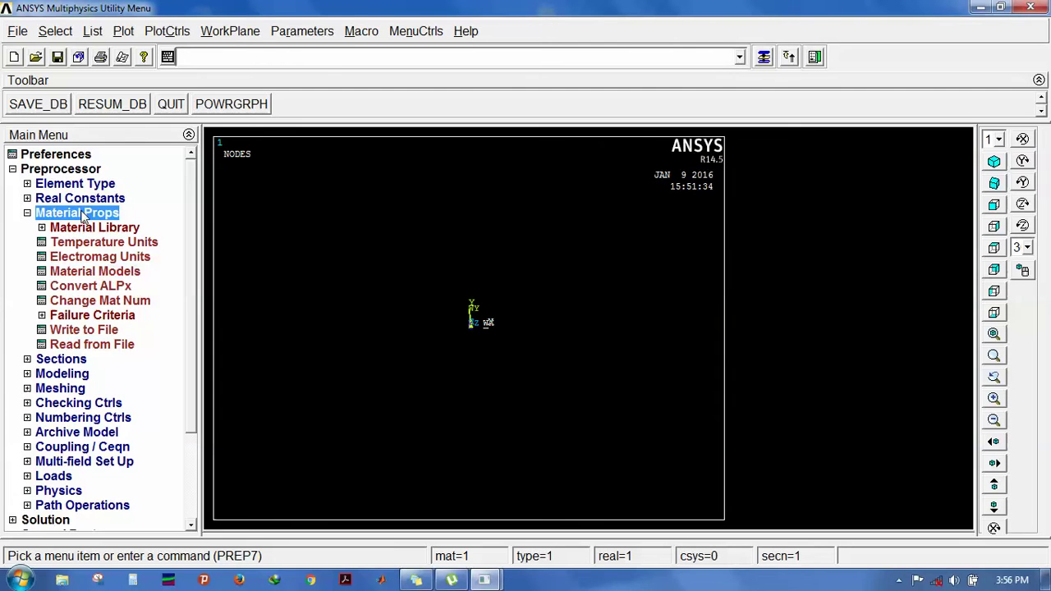
left_click(82, 216)
left_click(80, 242)
left_click(74, 259)
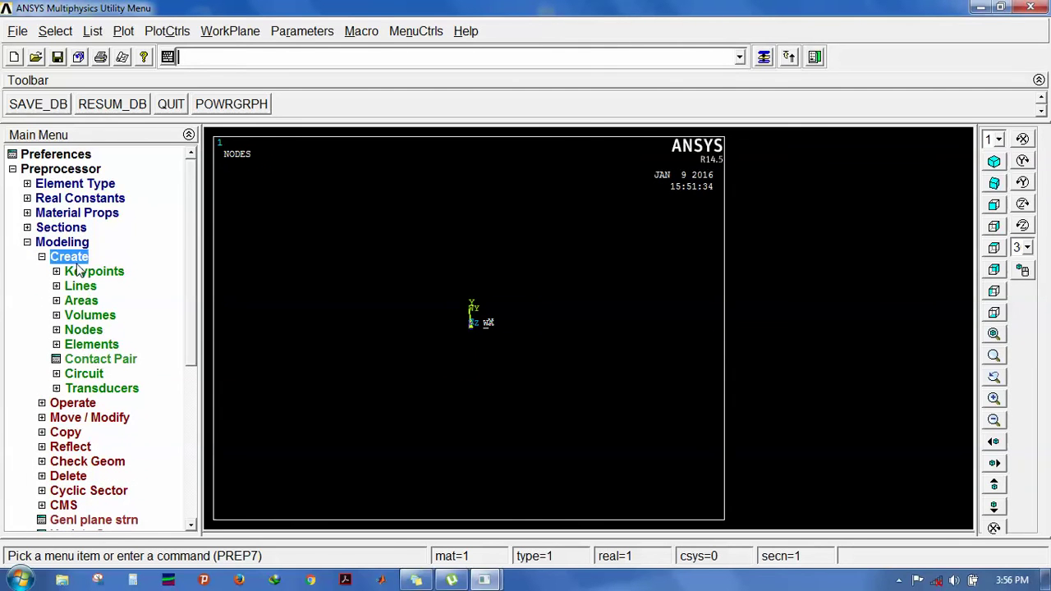
left_click(82, 302)
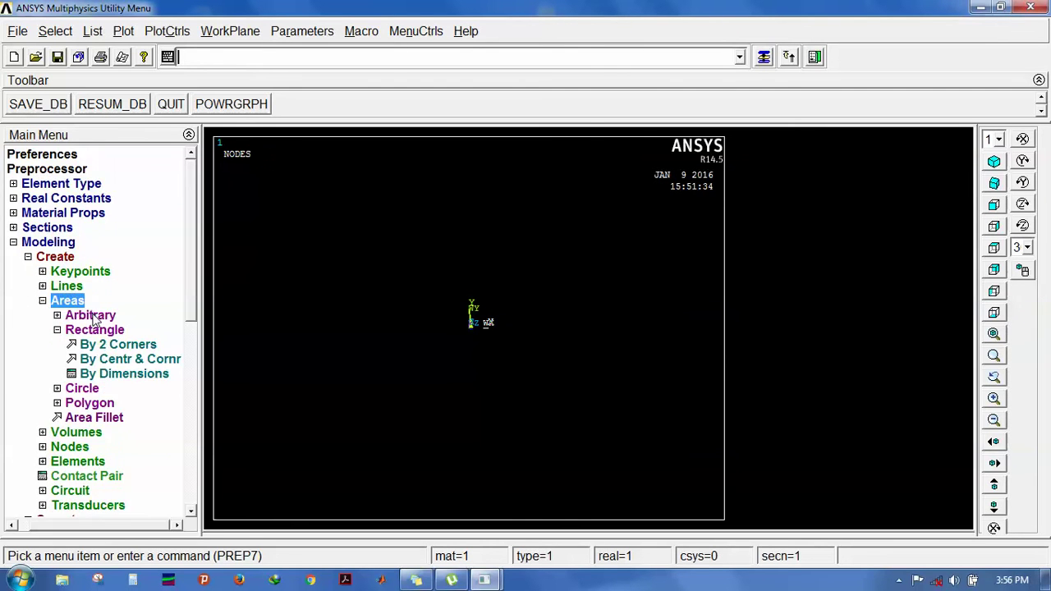
left_click(130, 359)
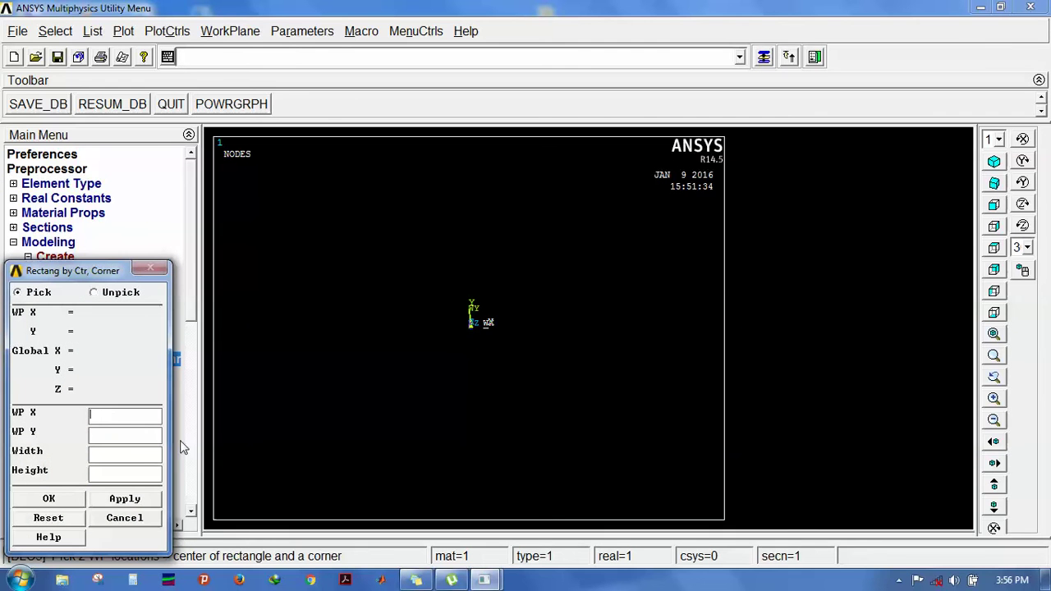
left_click(134, 456)
type("220")
key("Tab")
type("30")
left_click(60, 503)
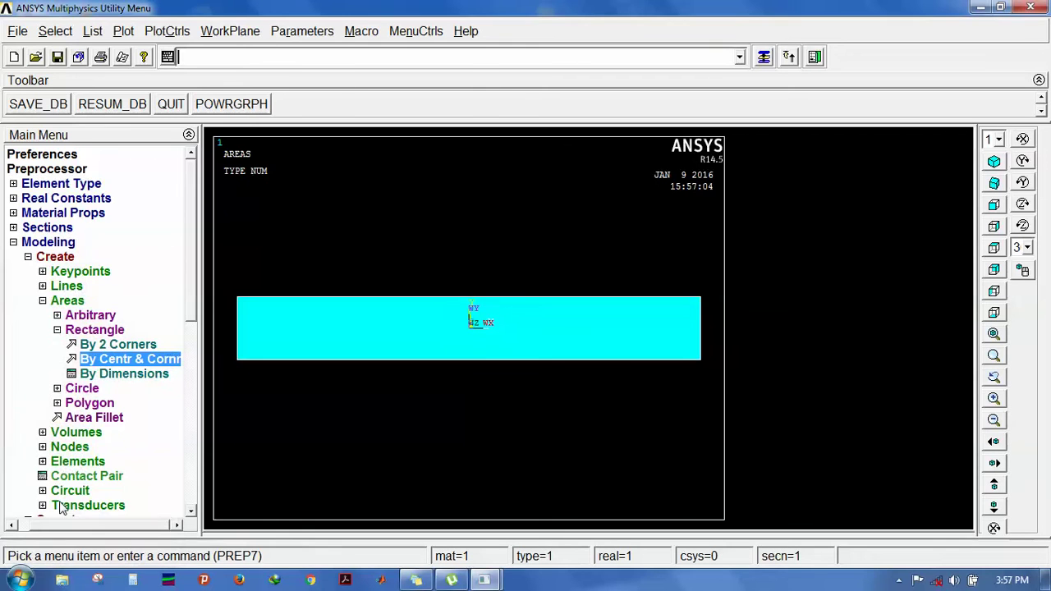
left_click(53, 302)
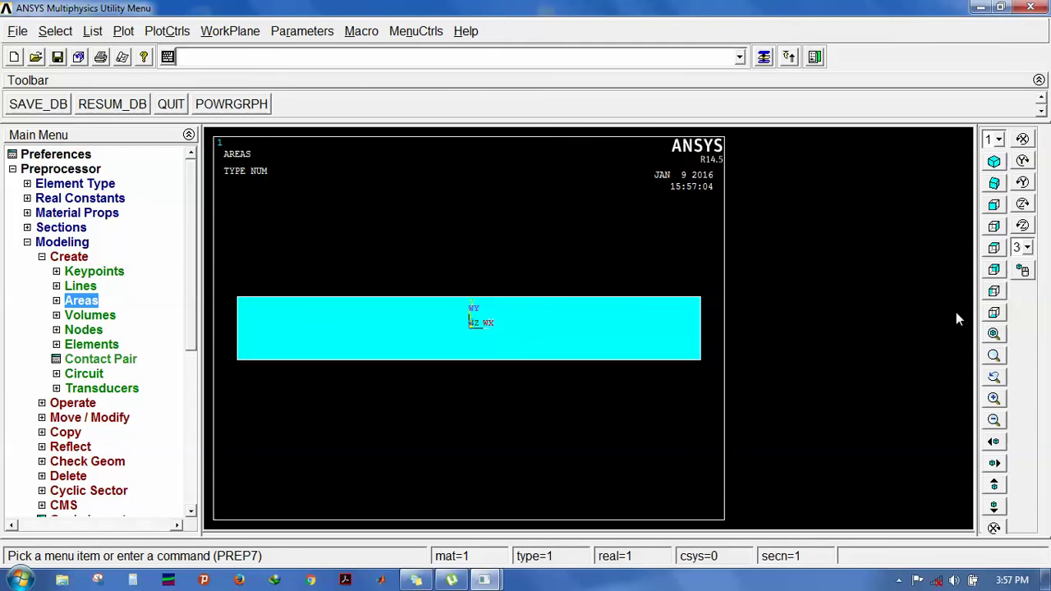
- Plot the model's lines instead of its areas, with the view enlarged around the middle of the rectangle
left_click(994, 354)
left_click(454, 292)
left_click(497, 337)
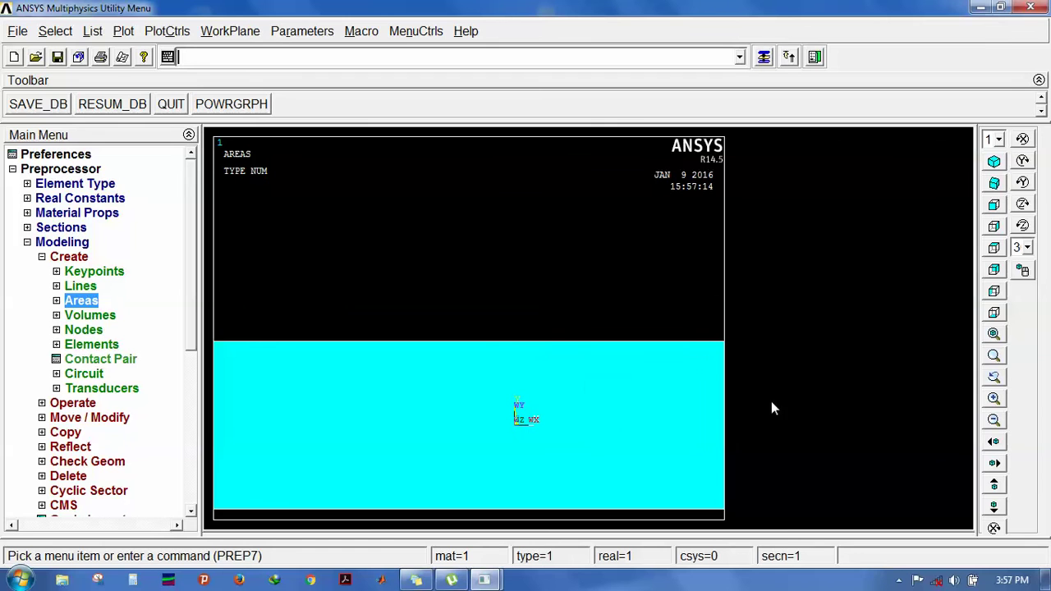
left_click(993, 354)
left_click(511, 330)
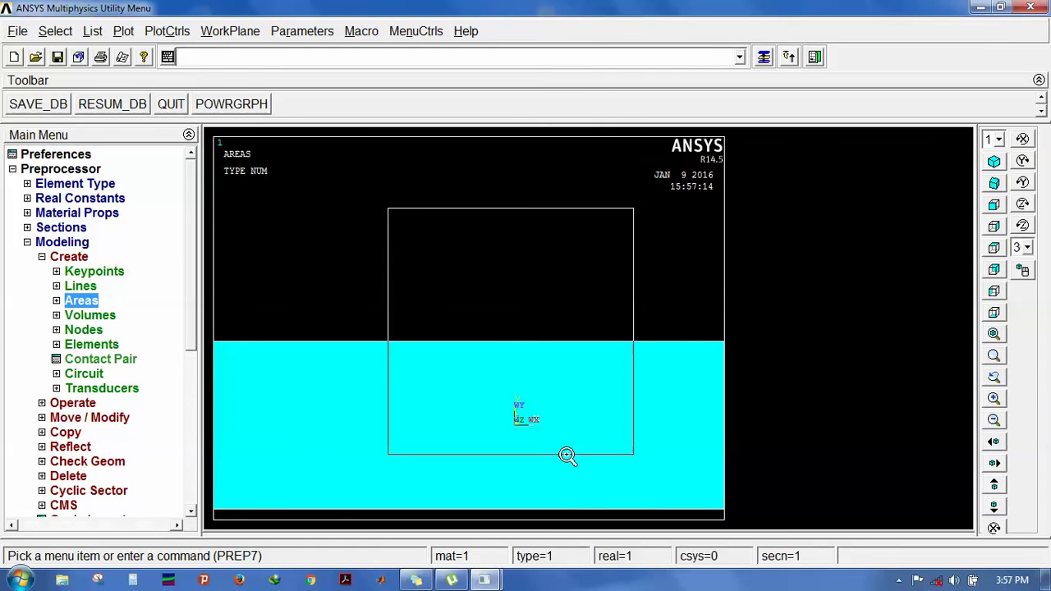
left_click(580, 498)
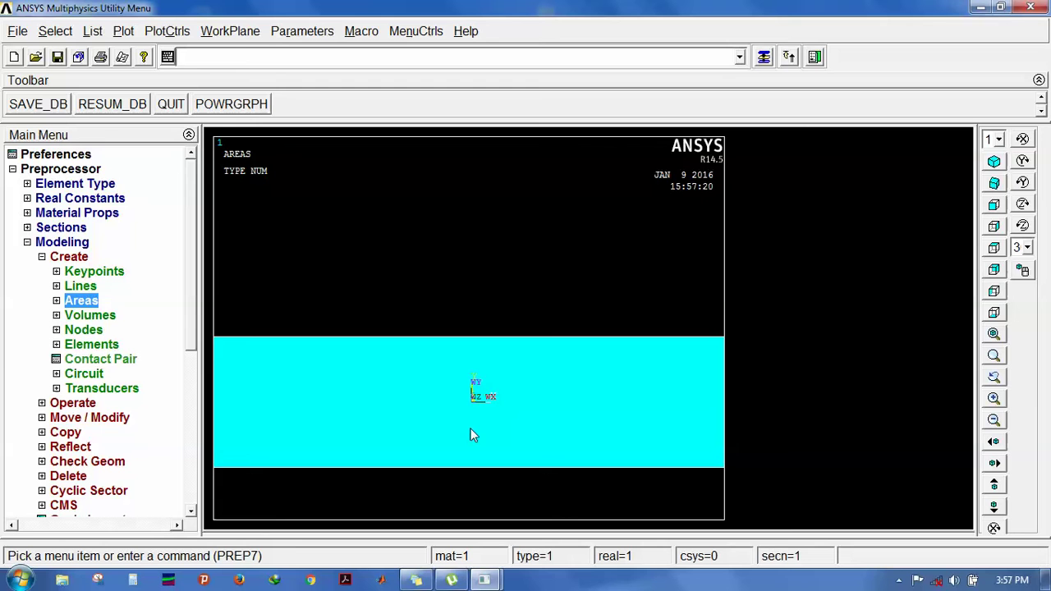
left_click(78, 287)
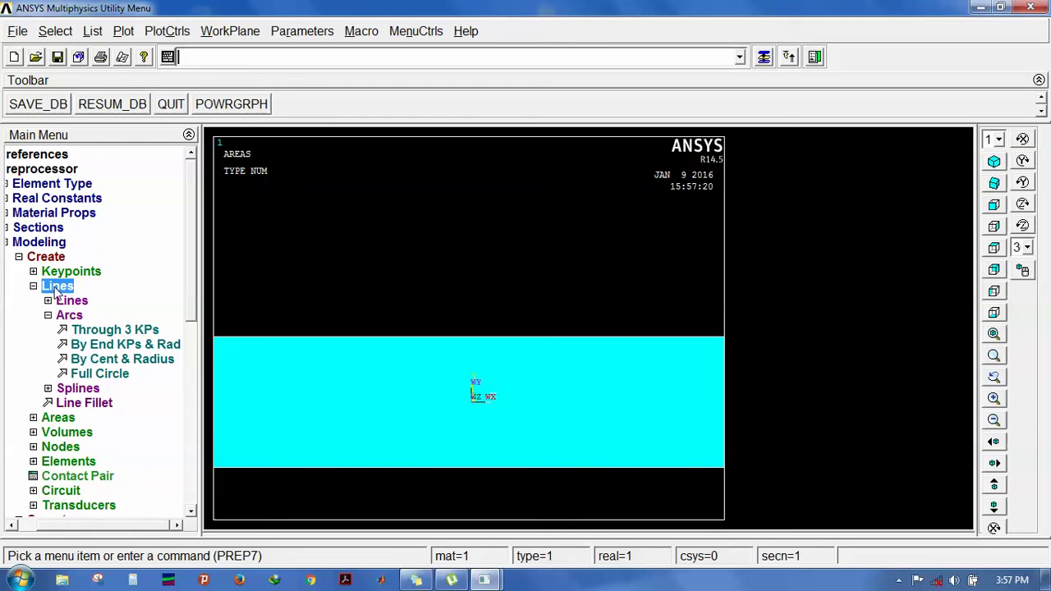
left_click(56, 287)
left_click(71, 274)
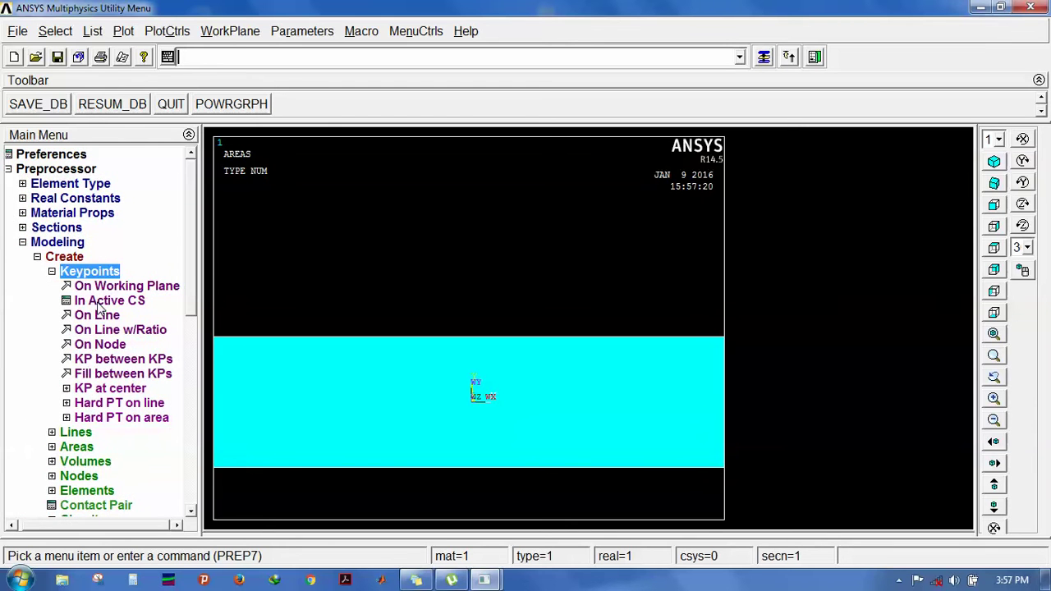
left_click(100, 33)
mouse_move(123, 31)
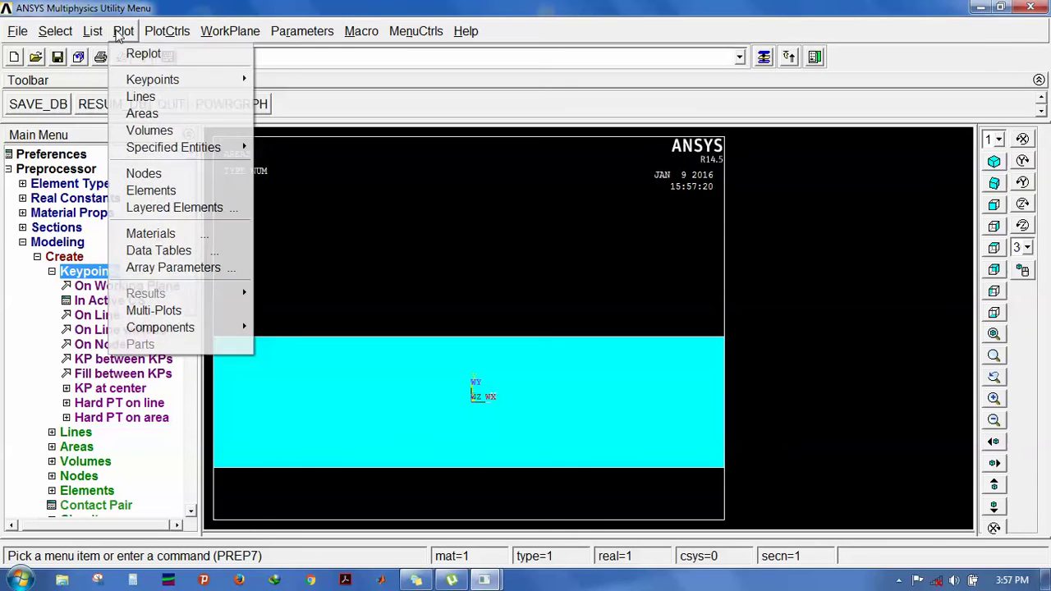
left_click(141, 97)
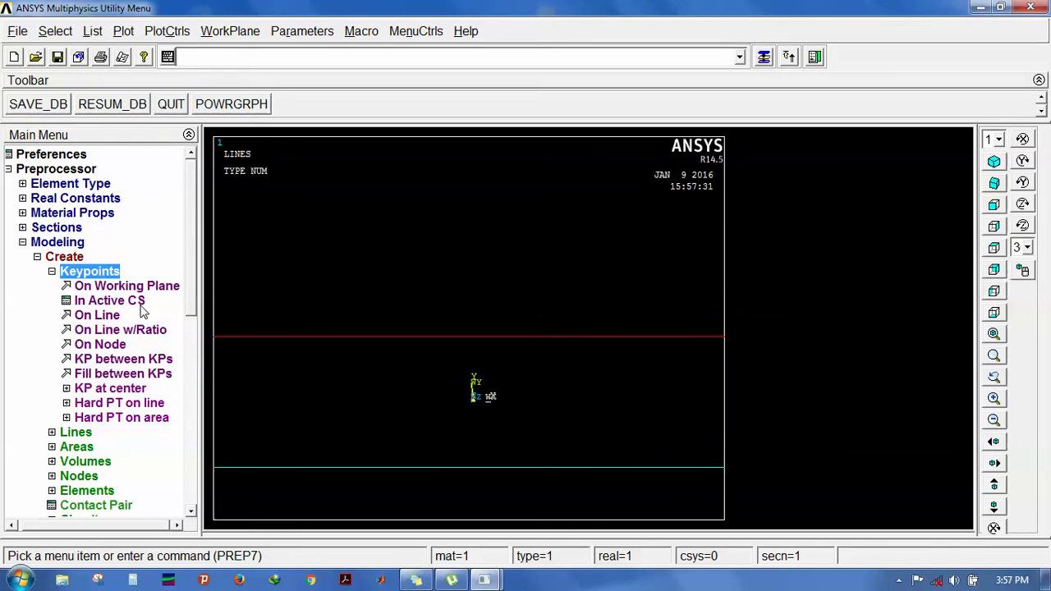
- Create keypoints in the active coordinate system at (0, 5), (0, 15) and (10, 15)
left_click(106, 301)
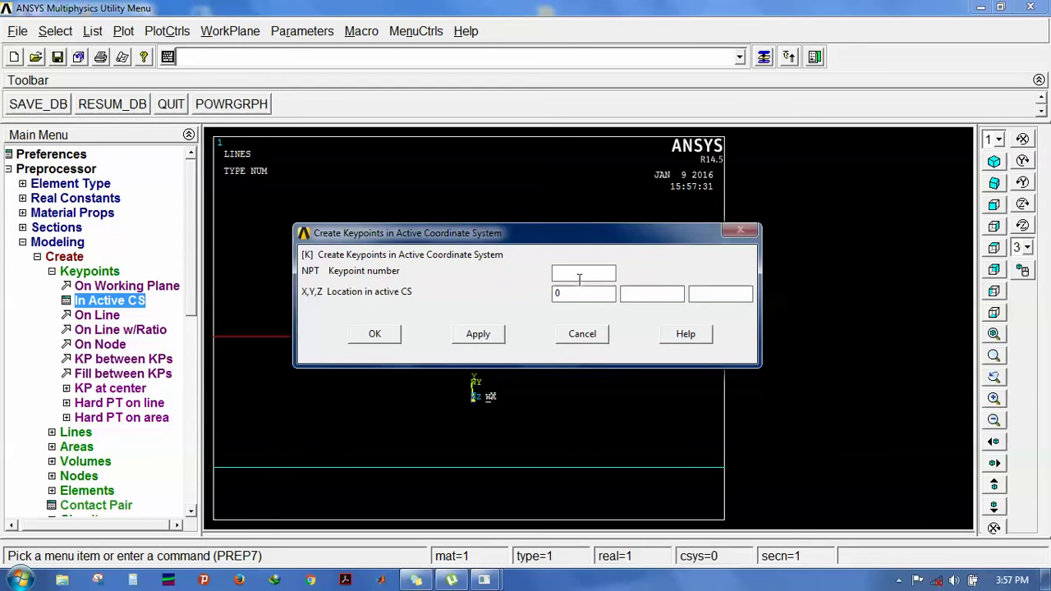
type("5")
left_click(464, 335)
left_click_drag(510, 242, 475, 284)
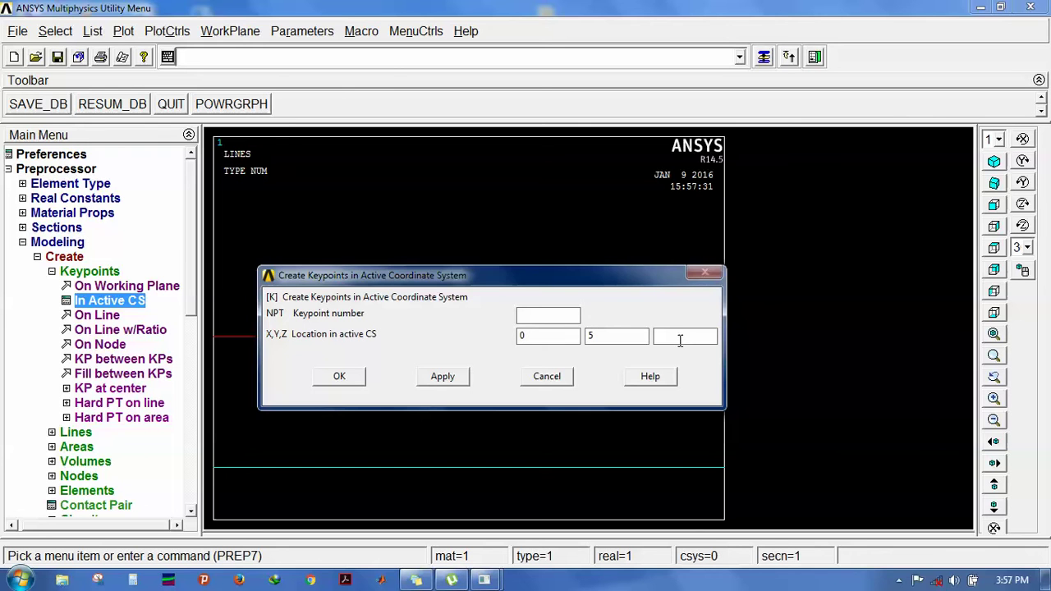
left_click(588, 335)
type("1")
left_click(443, 384)
left_click(519, 337)
type("1")
left_click(339, 378)
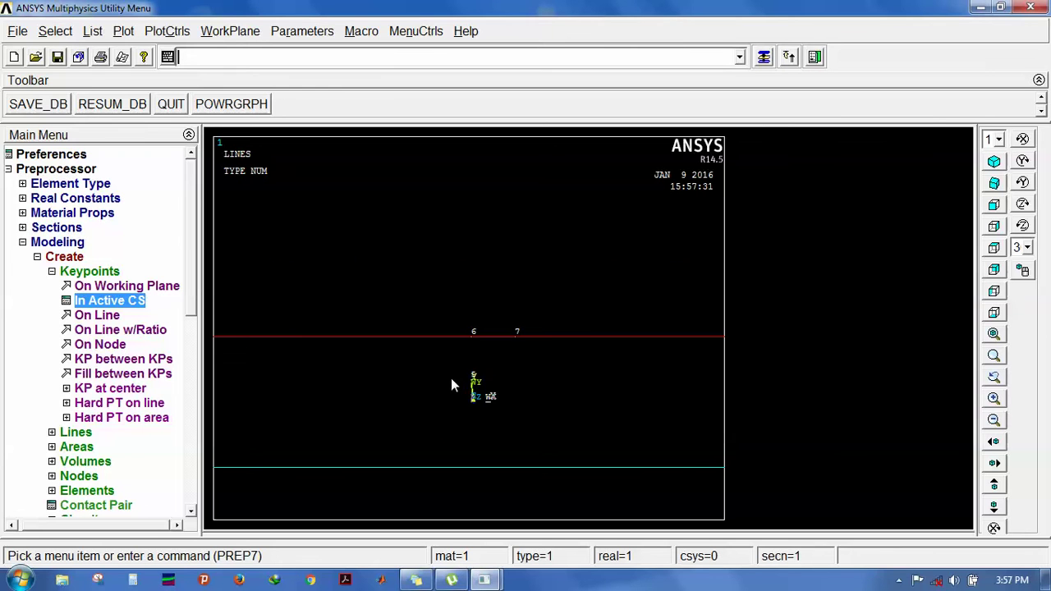
- Plot the model's keypoints instead of its lines, enlarged around the plate's upper middle
middle_click_drag(489, 417, 486, 402, "ctrl")
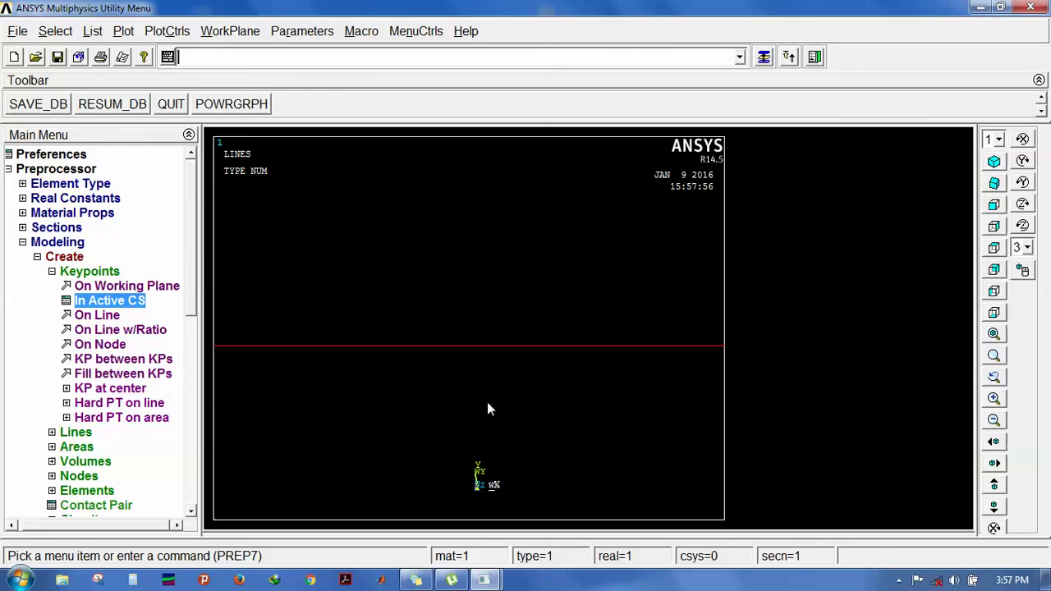
left_click(123, 31)
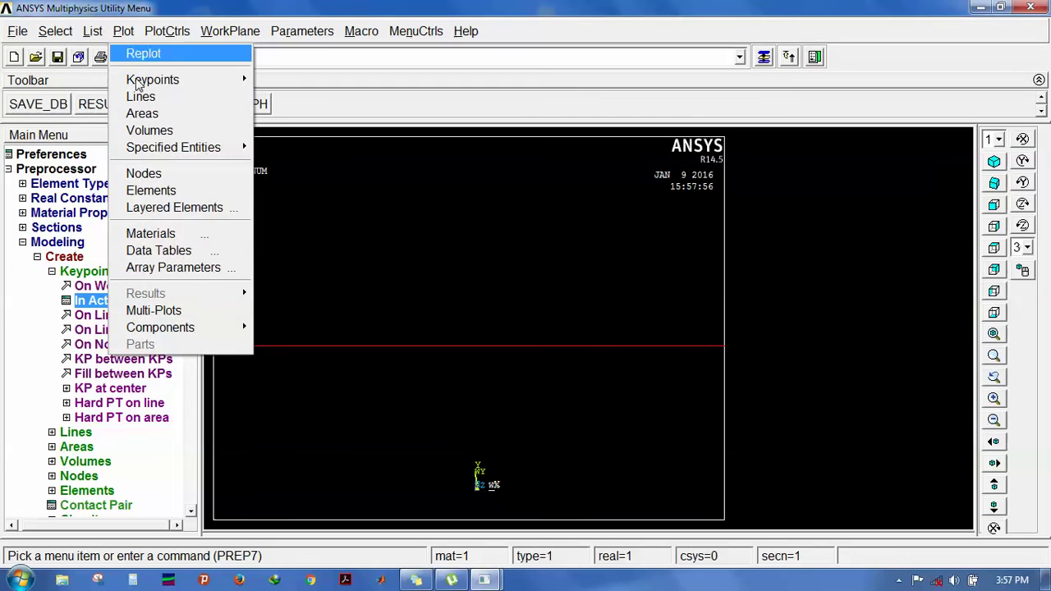
mouse_move(189, 80)
left_click(311, 83)
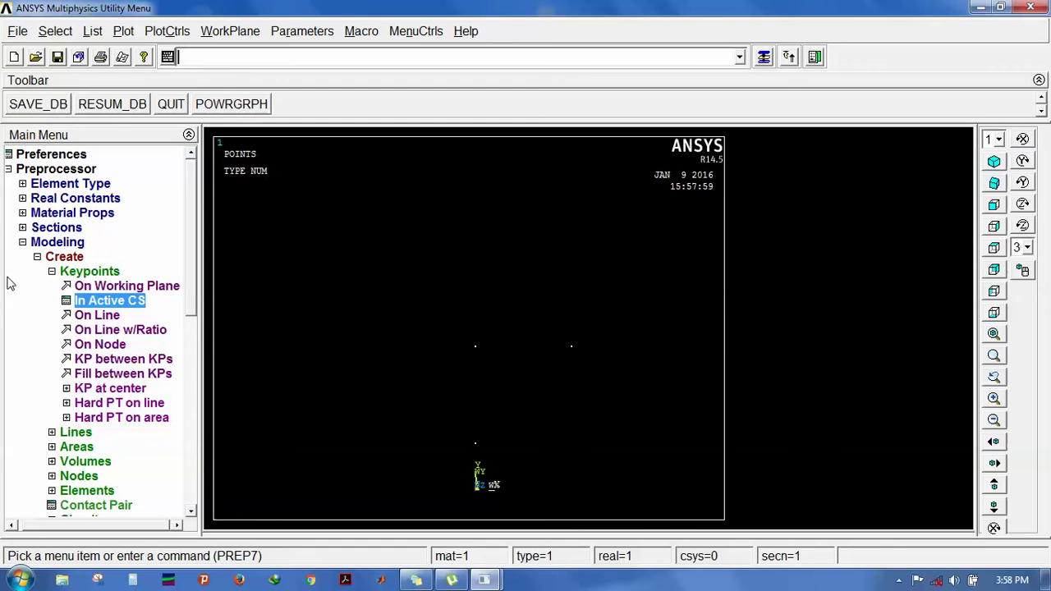
- Create straight lines joining keypoint (0, 5) to (10, 15) and keypoint (10, 15) to (0, 15)
left_click(79, 273)
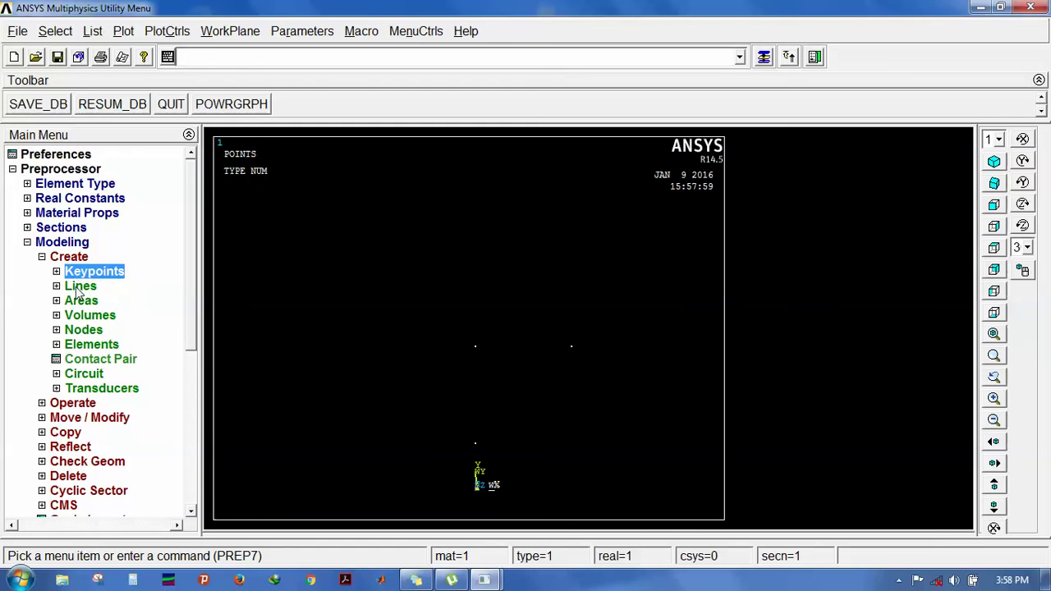
left_click(80, 287)
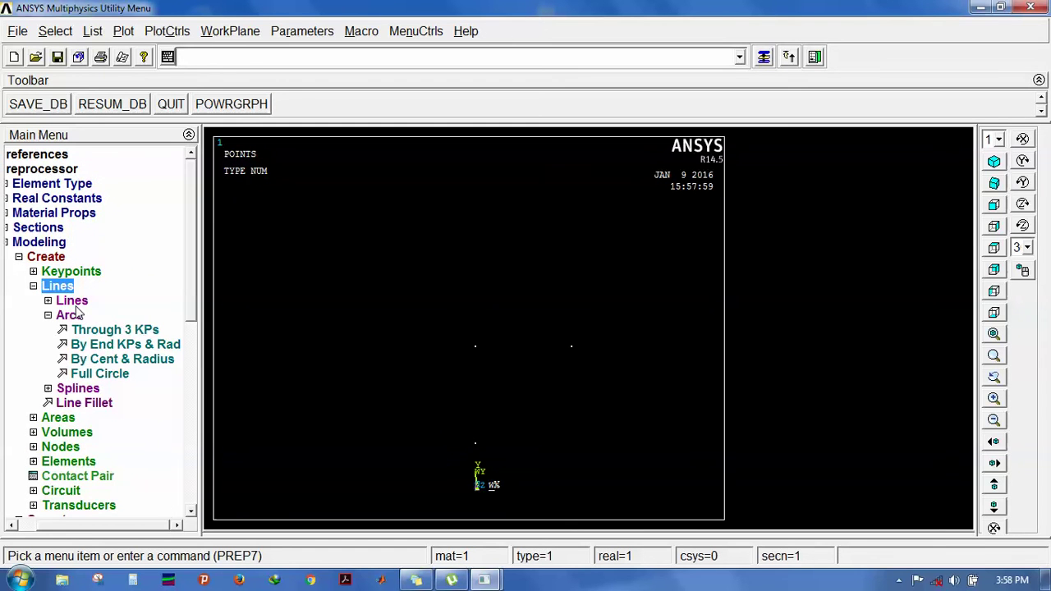
left_click(72, 301)
left_click(123, 315)
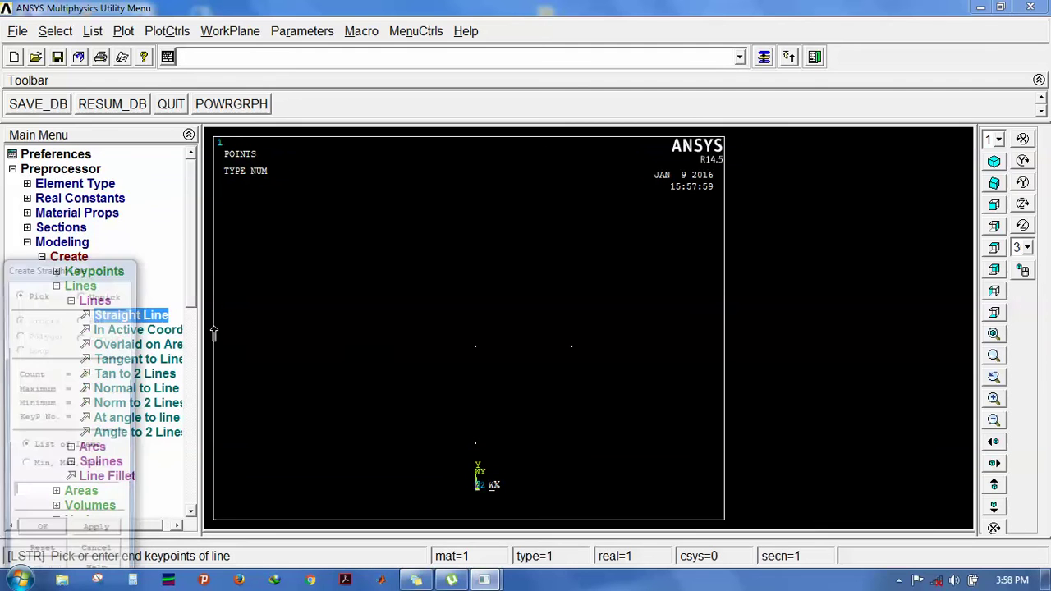
left_click(473, 440)
left_click(572, 349)
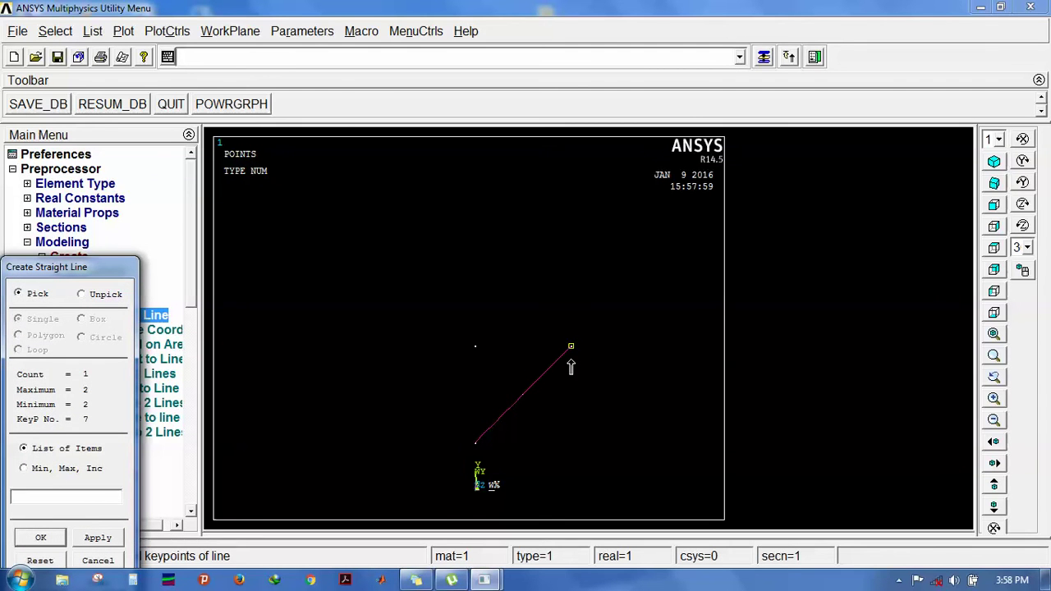
left_click(41, 537)
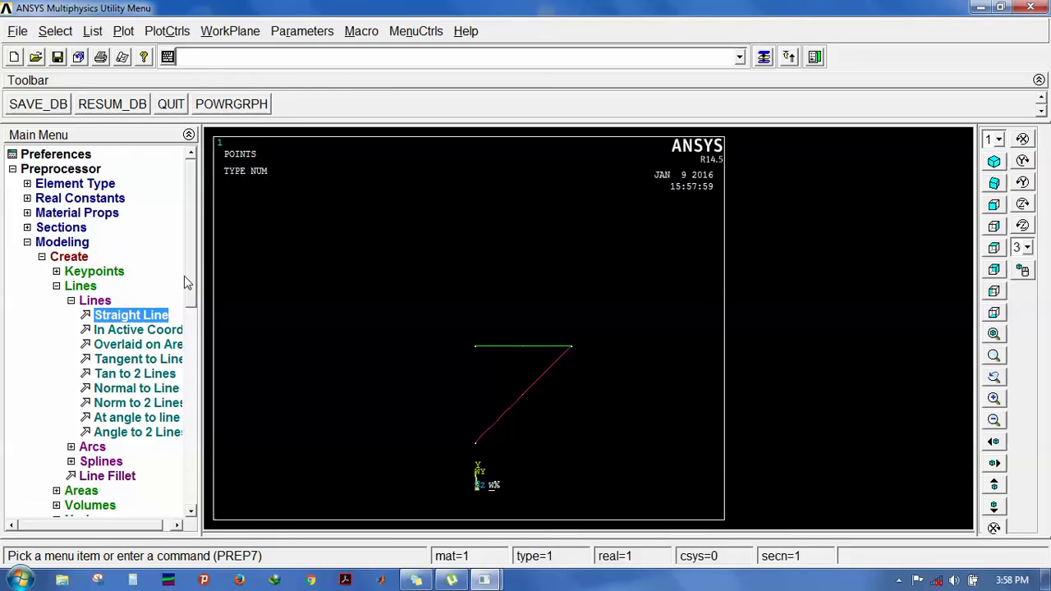
scroll(186, 300, "down", 1)
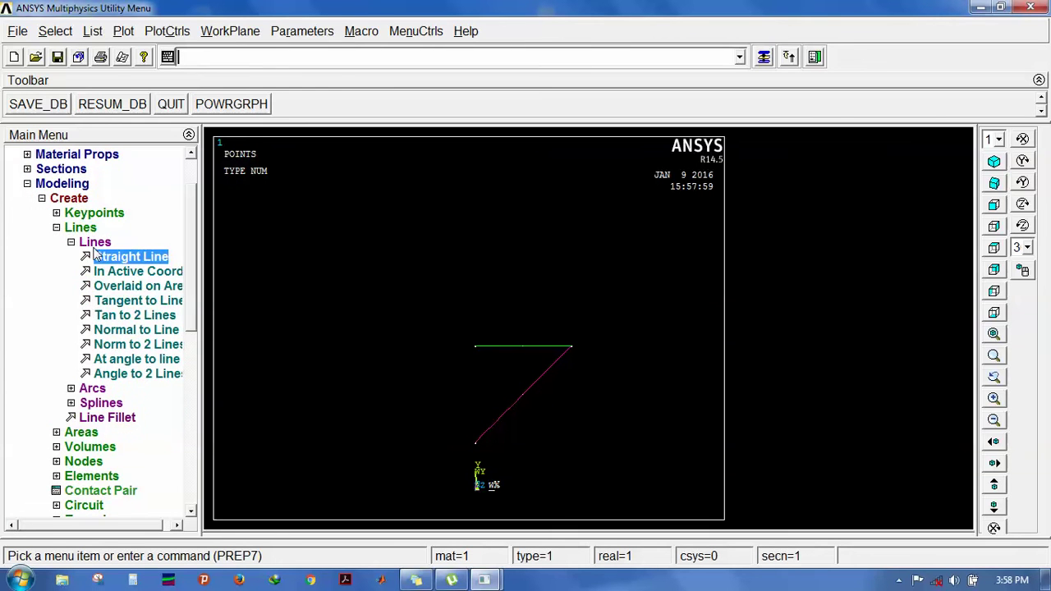
left_click(73, 232)
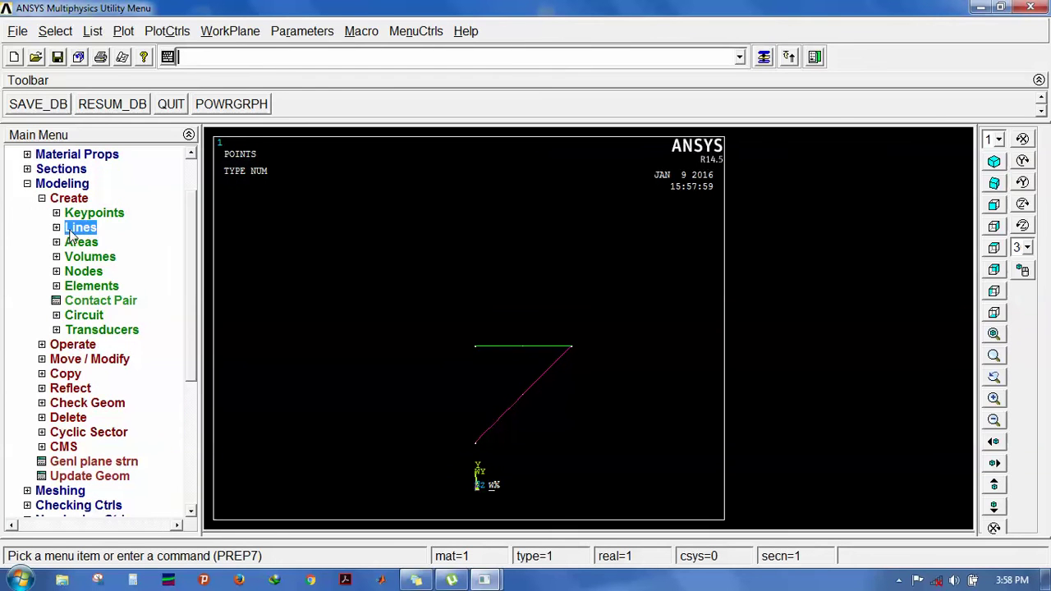
left_click(73, 346)
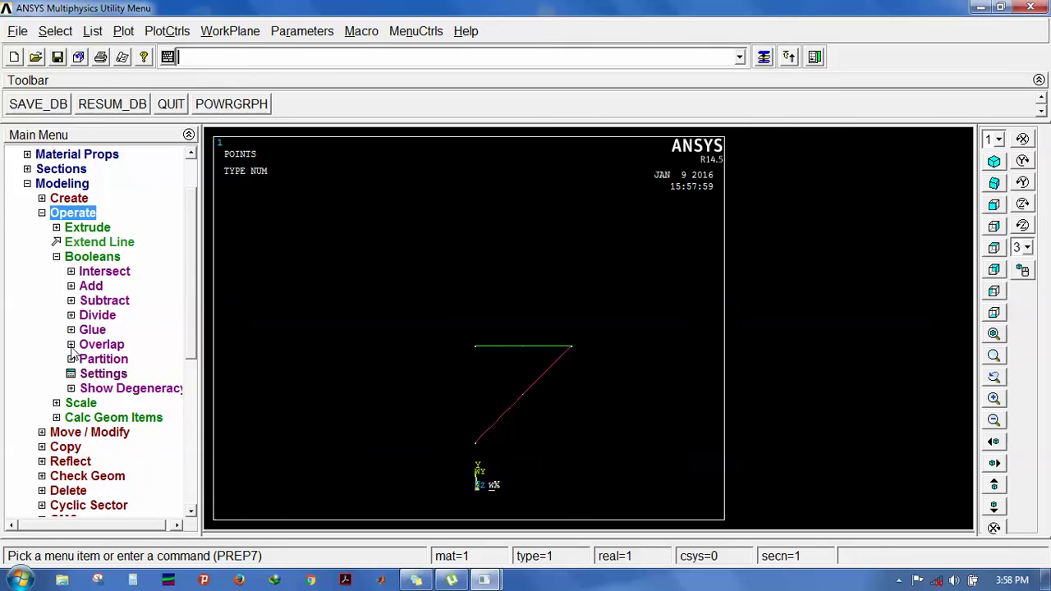
left_click(78, 257)
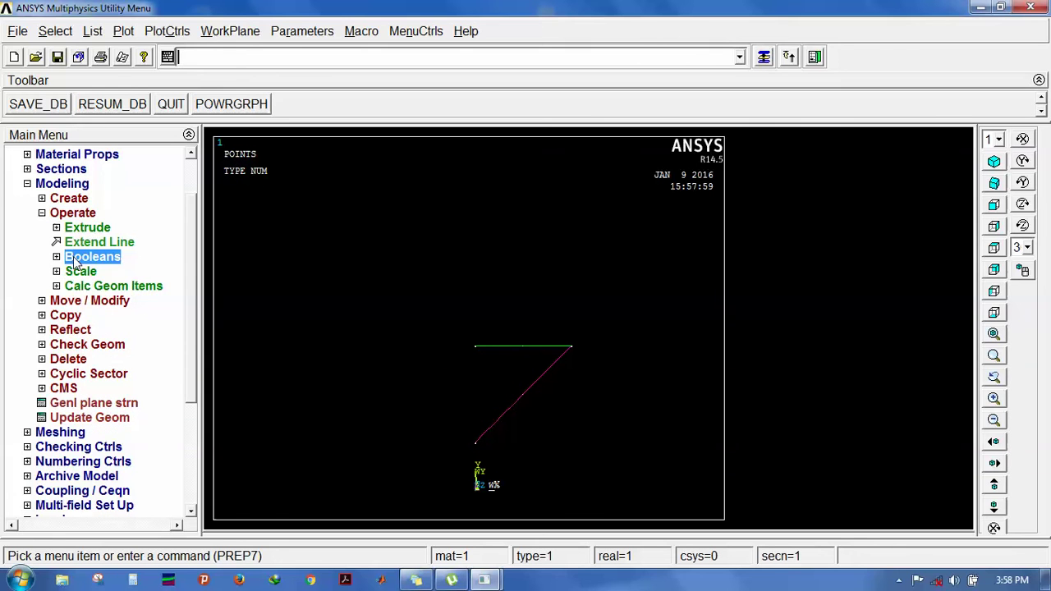
left_click(899, 580)
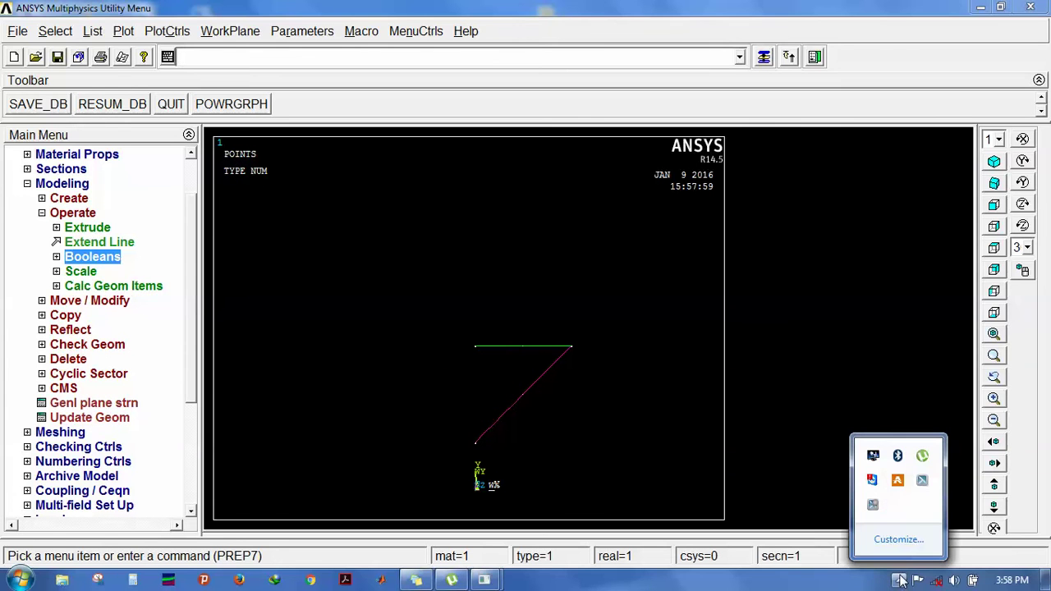
left_click(875, 509)
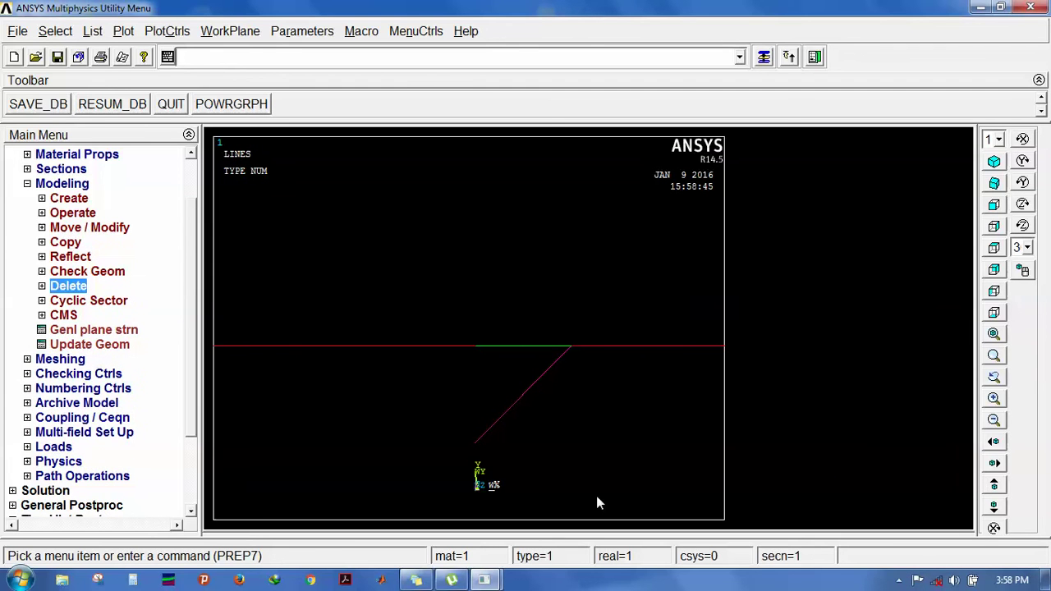
- Reflect the slanted line and the short horizontal line about the Y-Z plane, keeping the originals as copies
left_click(72, 212)
left_click(70, 330)
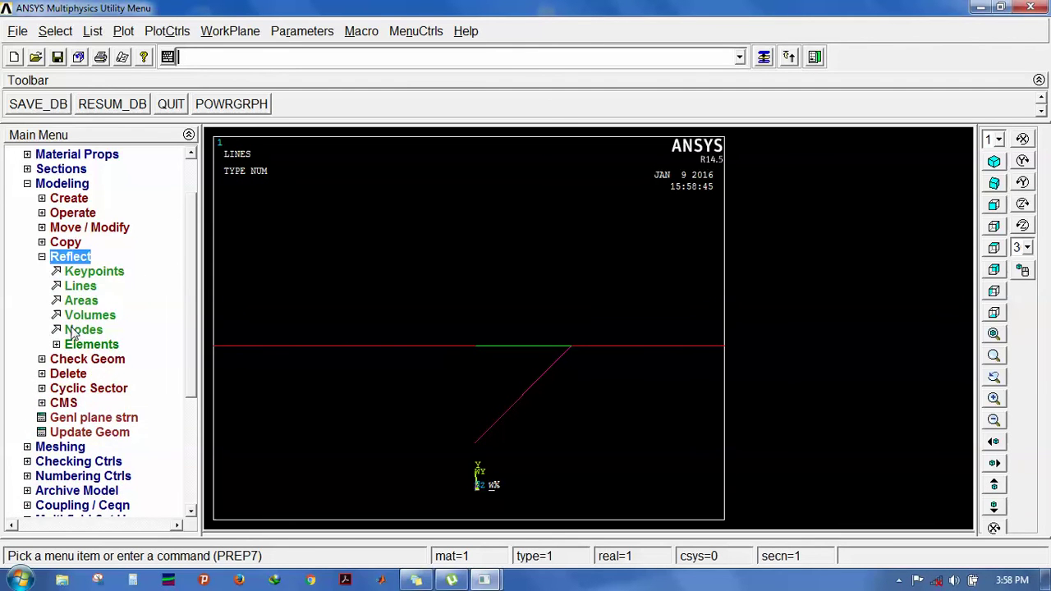
left_click(81, 286)
left_click(514, 406)
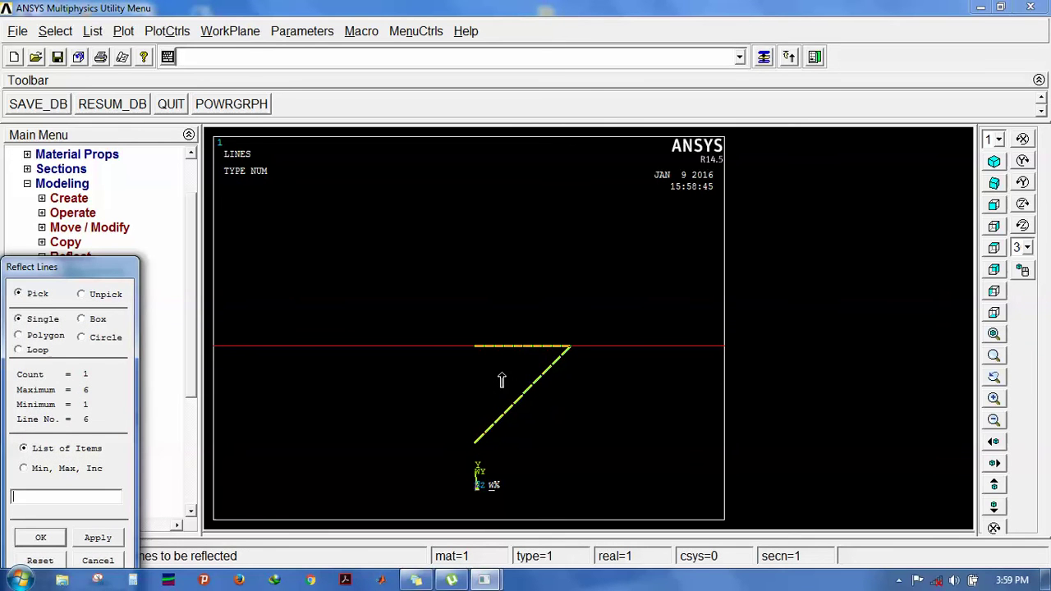
left_click(43, 538)
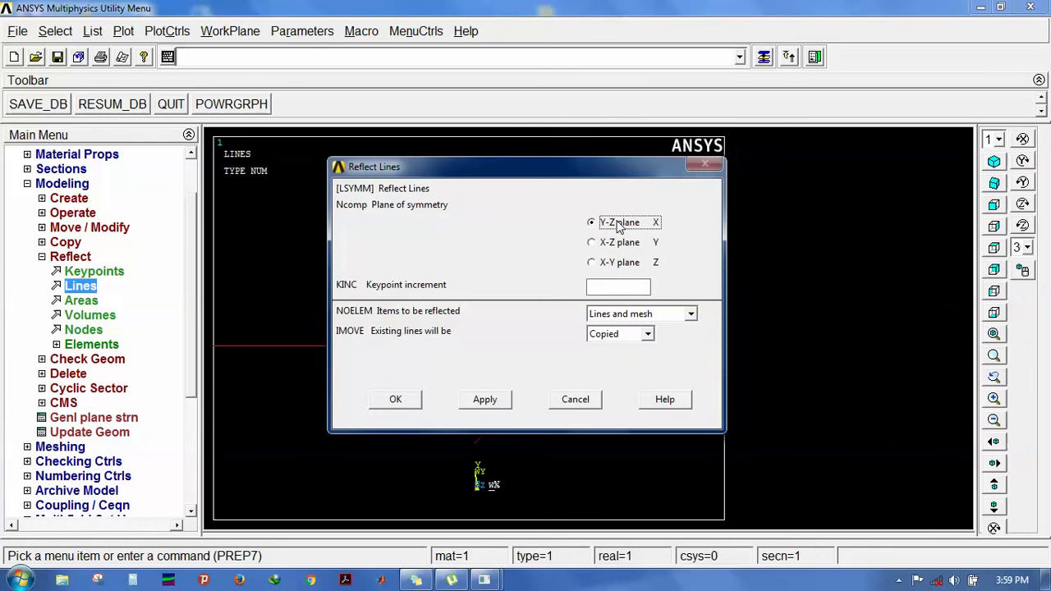
left_click(407, 407)
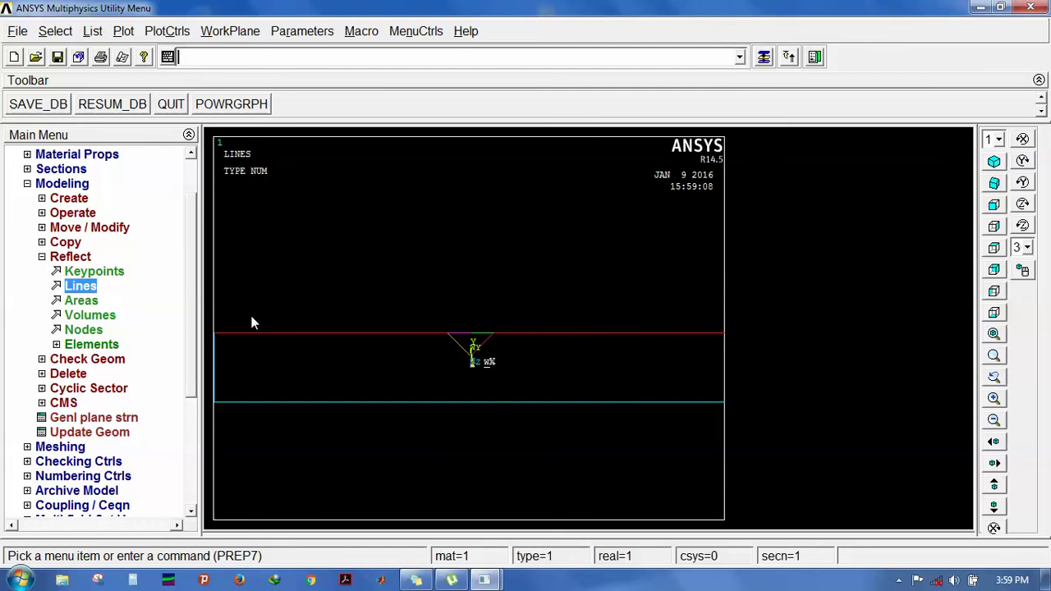
- Divide the plate area by the two slanted and two short horizontal lines that outline the V-notch
left_click(78, 257)
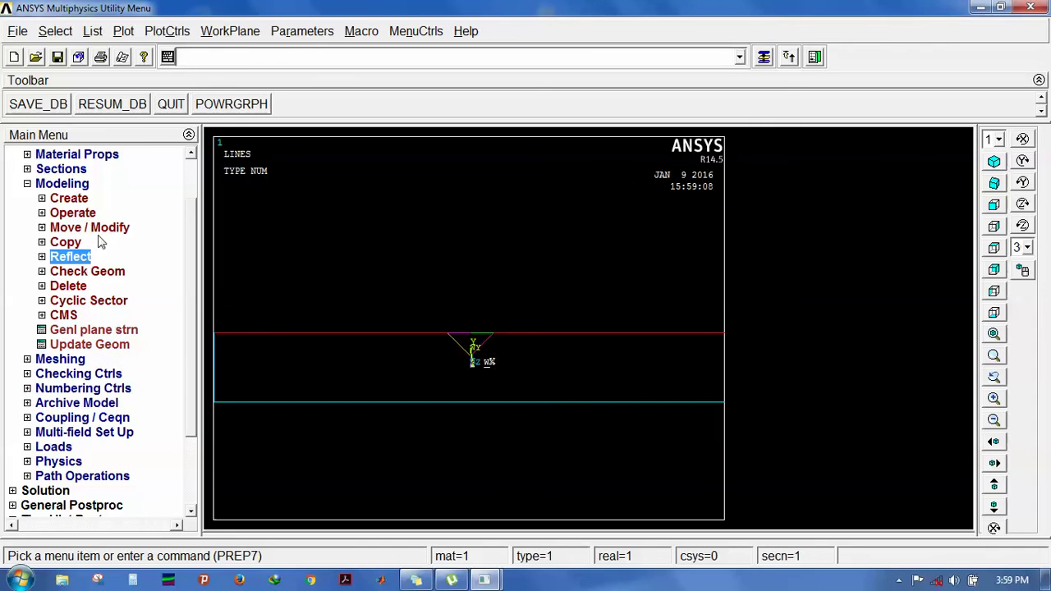
left_click(73, 213)
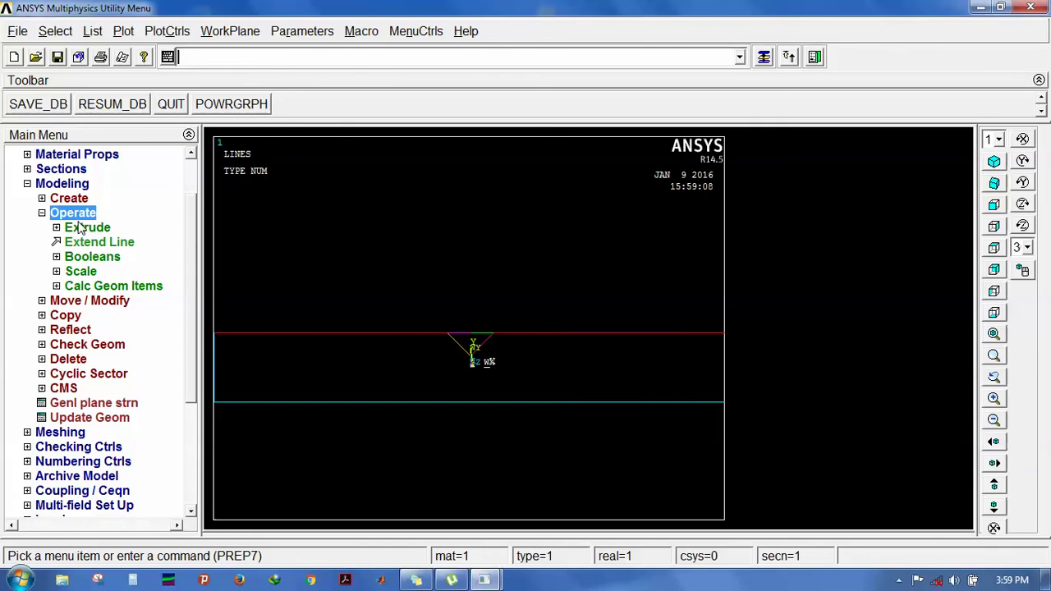
left_click(92, 256)
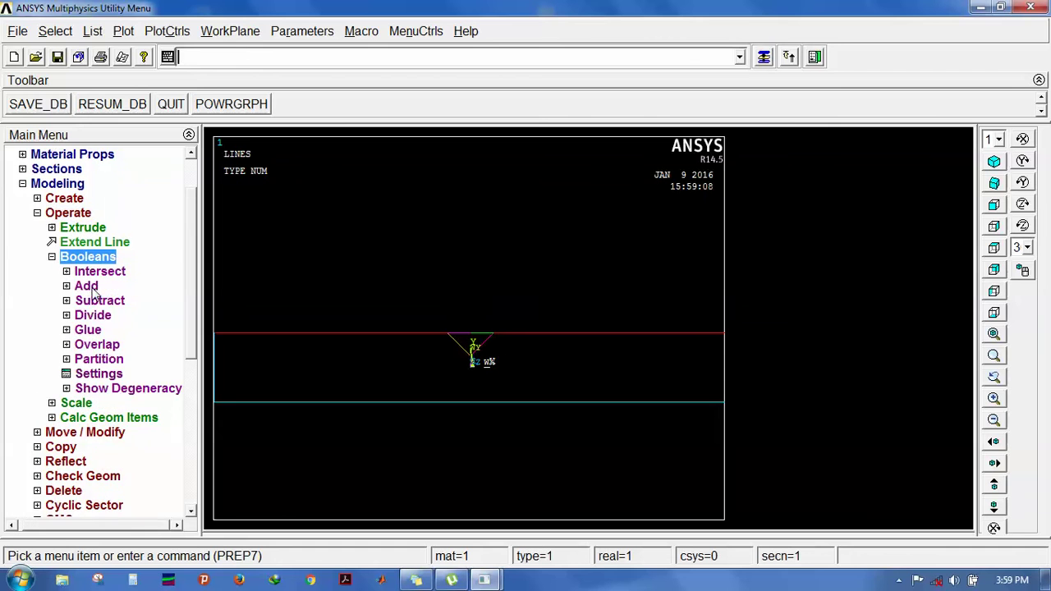
left_click(93, 317)
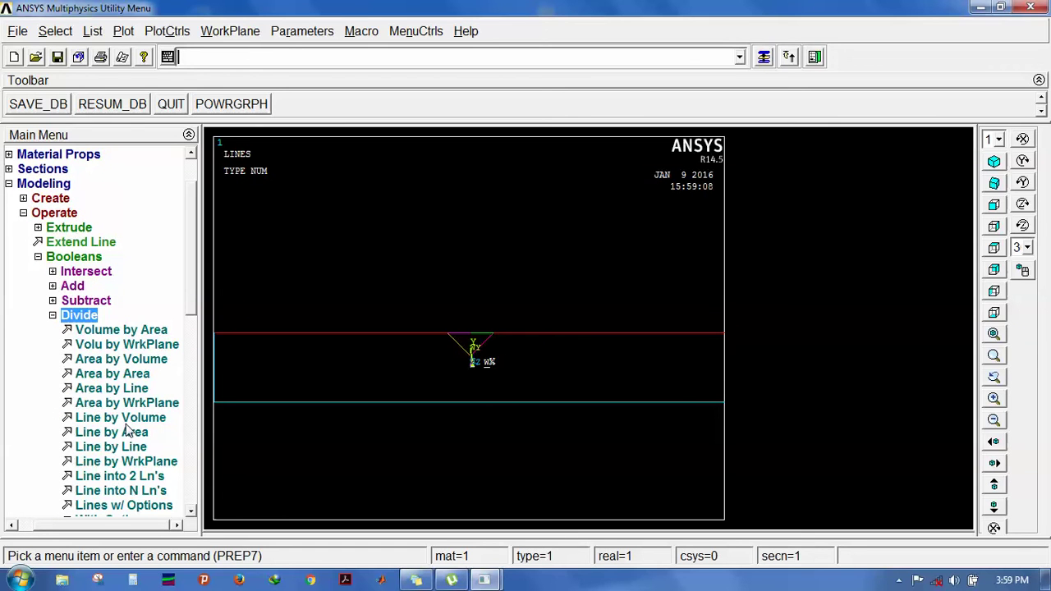
left_click(119, 389)
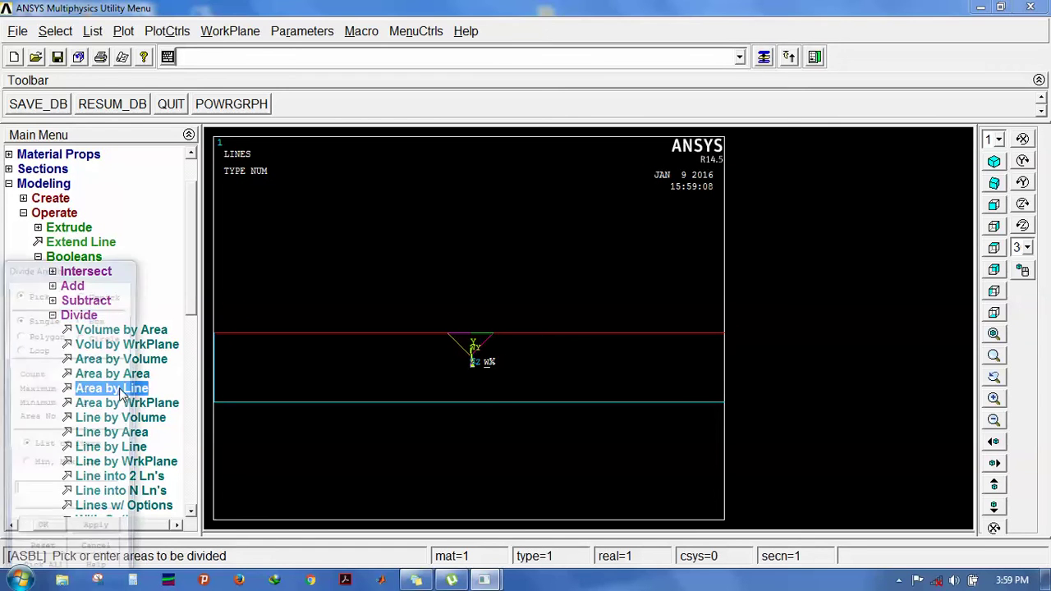
left_click(417, 360)
left_click(40, 537)
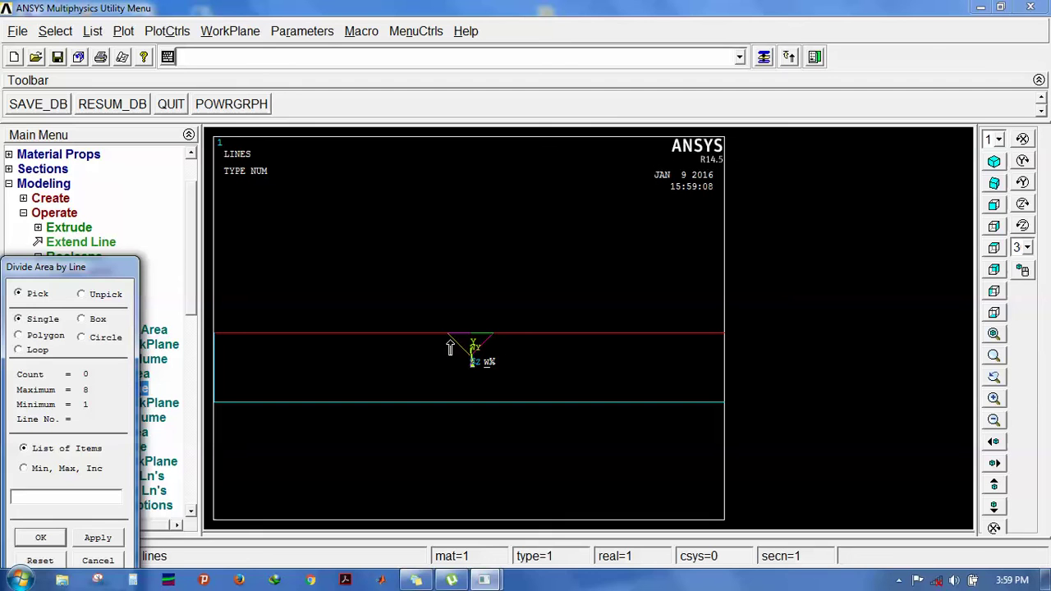
left_click(459, 347)
left_click(483, 345)
left_click(484, 333)
left_click(458, 334)
left_click(41, 537)
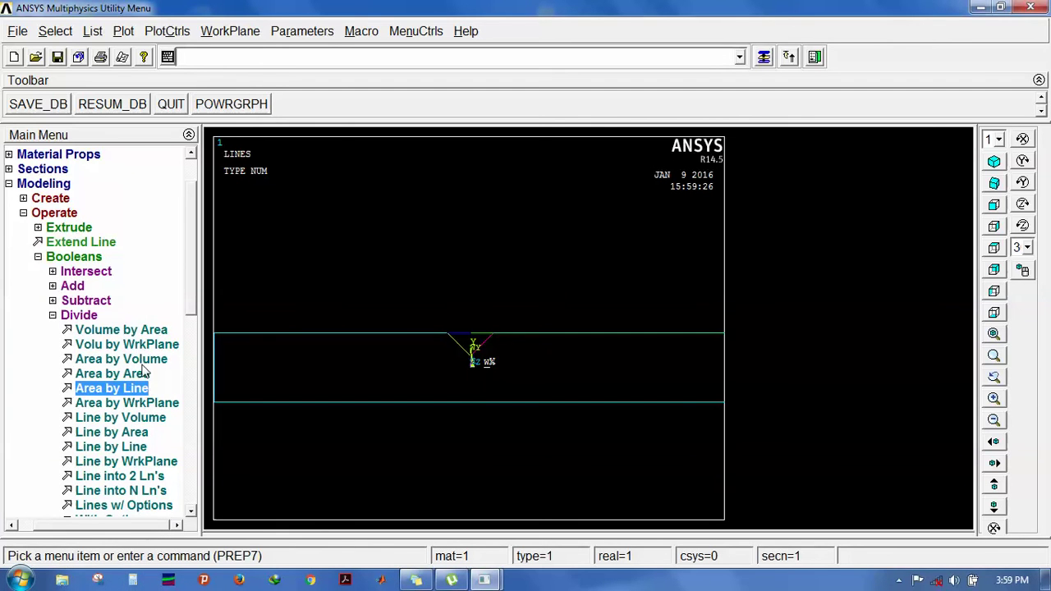
- Delete the triangular notch area together with its lower-order entities
double_click(87, 316)
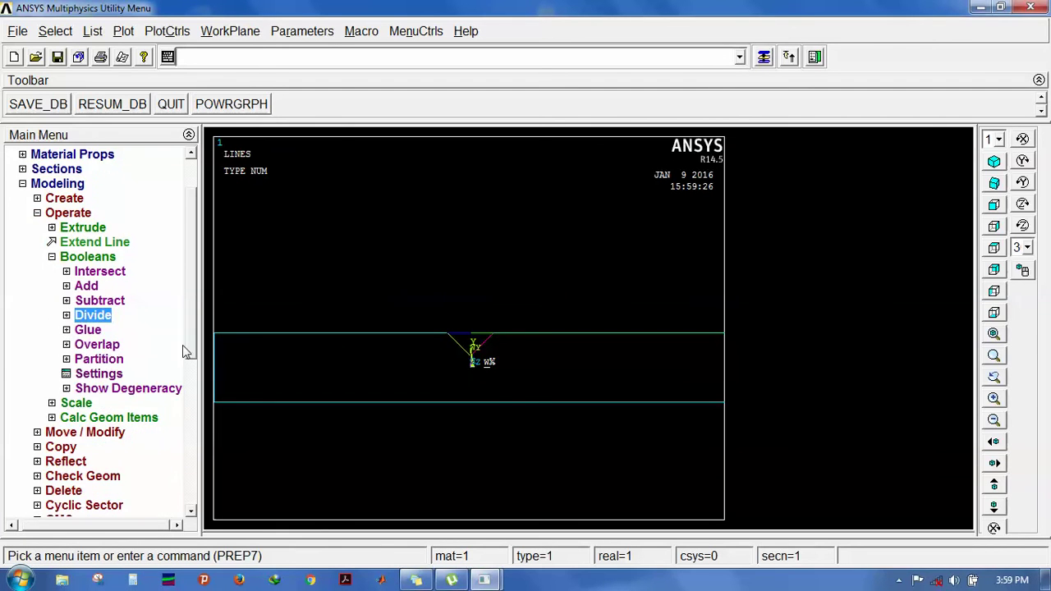
left_click_drag(191, 351, 184, 376)
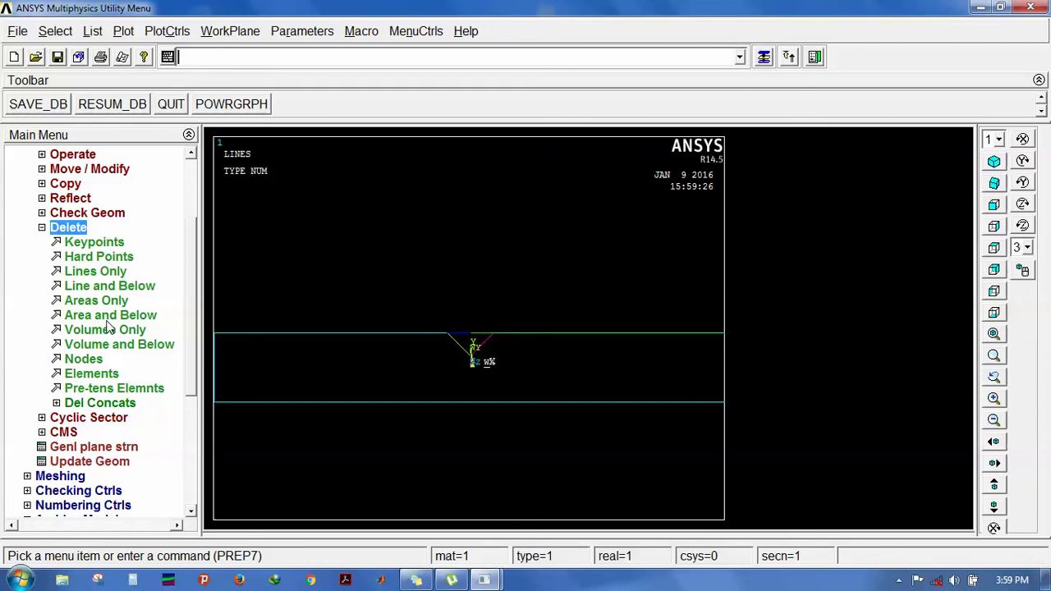
left_click(108, 316)
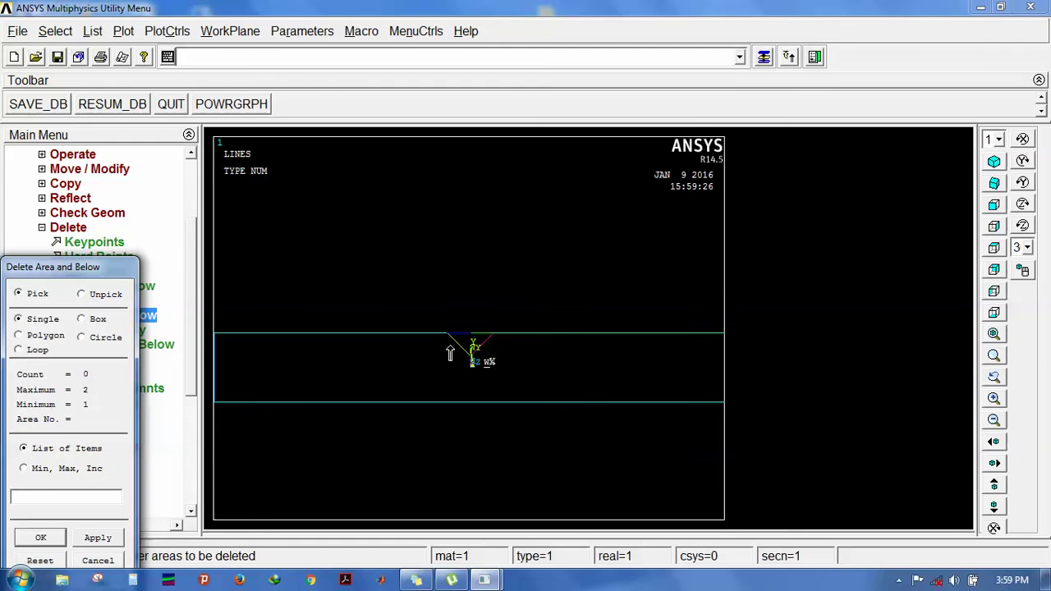
left_click(450, 353)
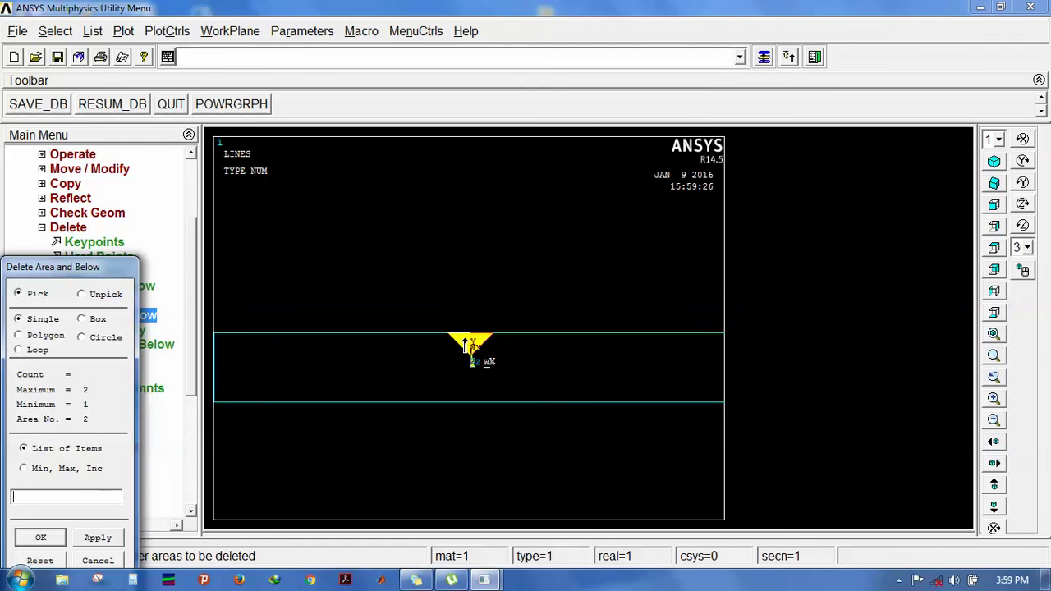
left_click(37, 539)
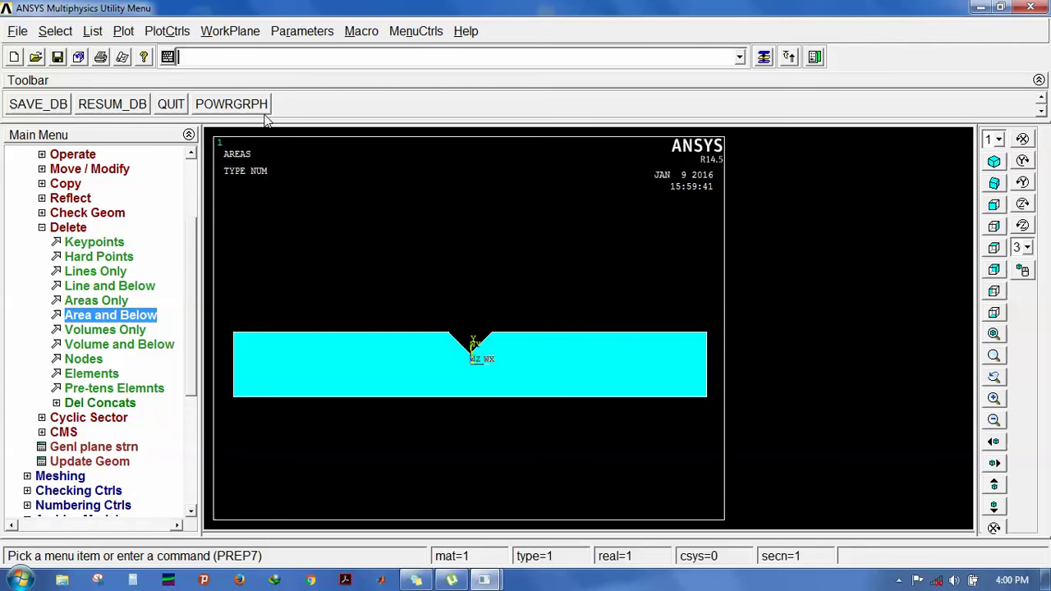
- Offset the working plane by 70 in X and rotate it +90 degrees about its Y axis
left_click(229, 30)
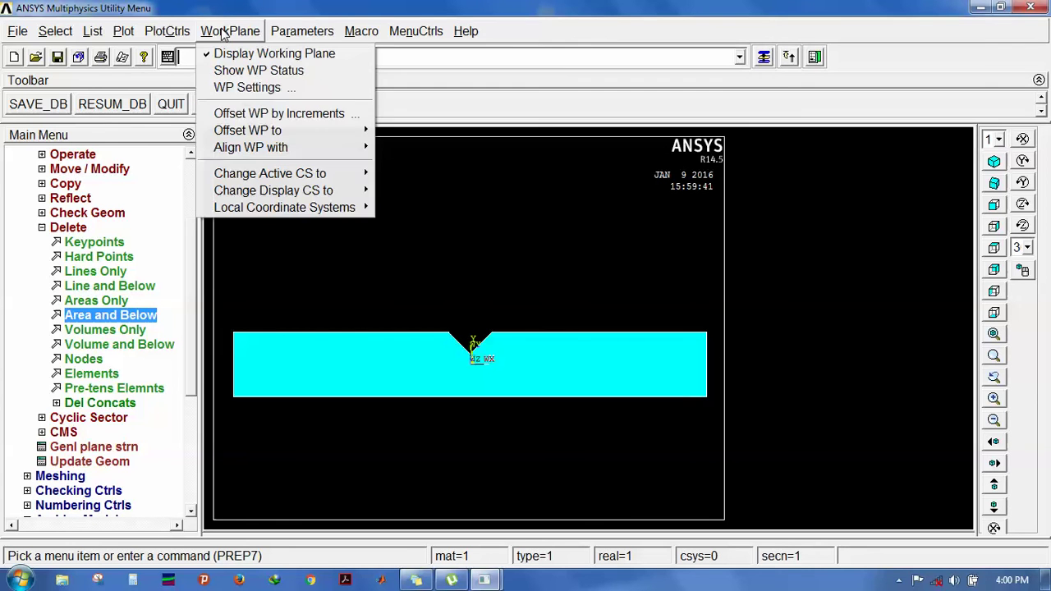
left_click(269, 113)
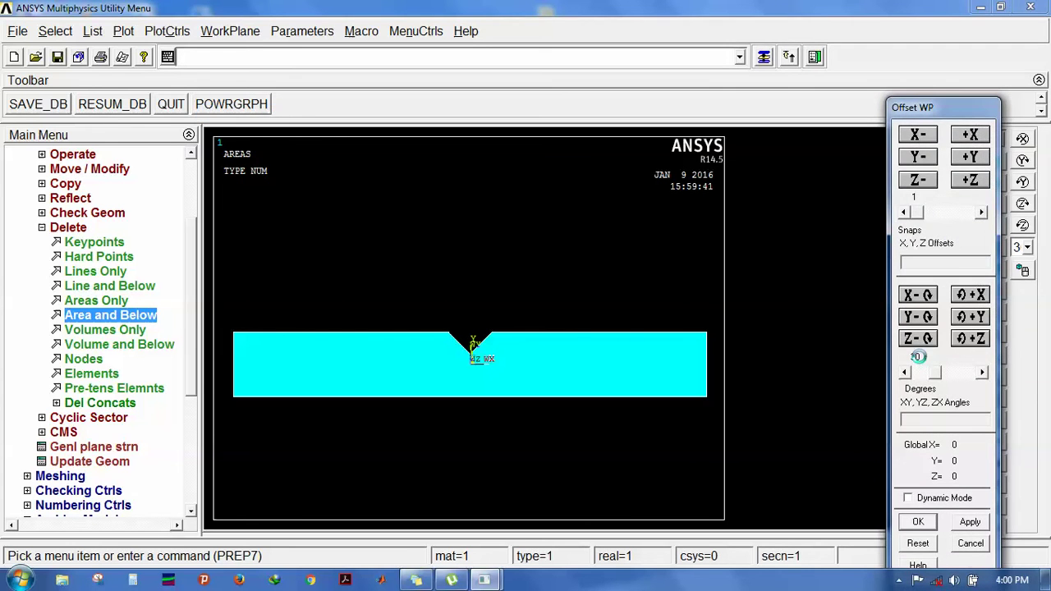
left_click_drag(938, 372, 1001, 372)
left_click(933, 262)
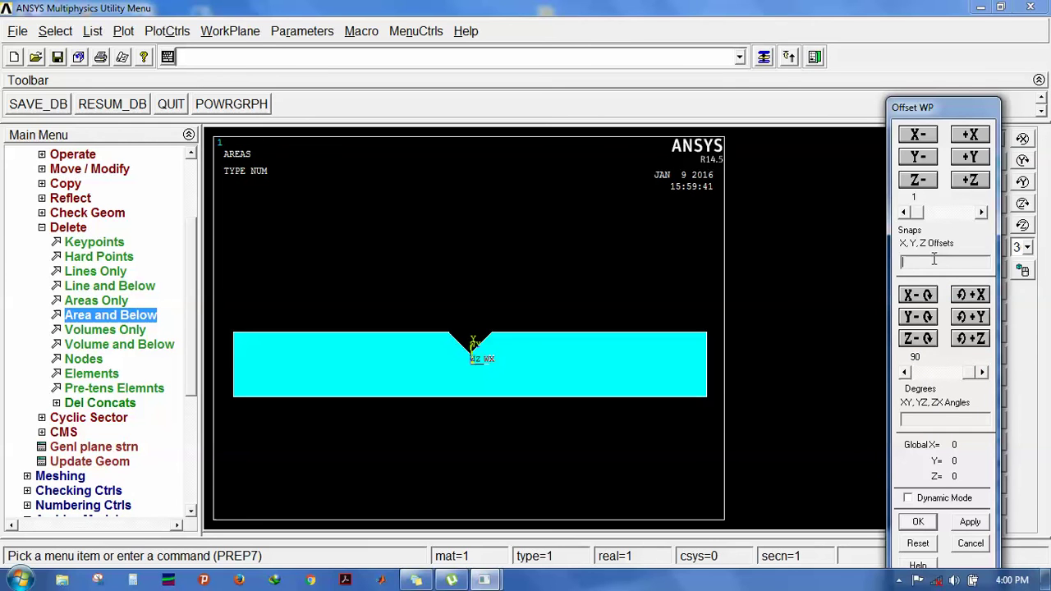
type("70")
left_click(972, 523)
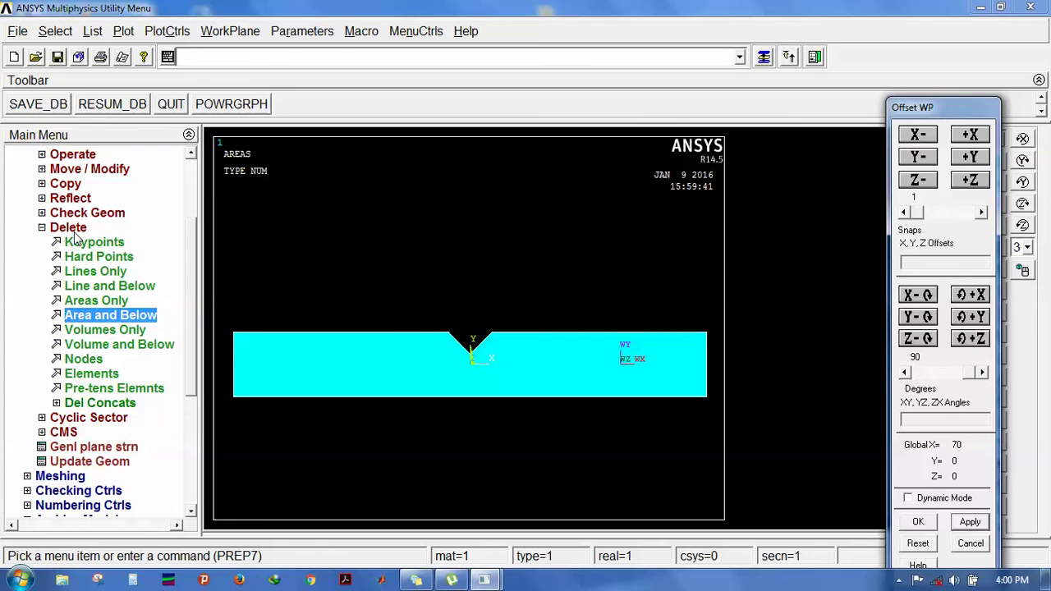
left_click(977, 320)
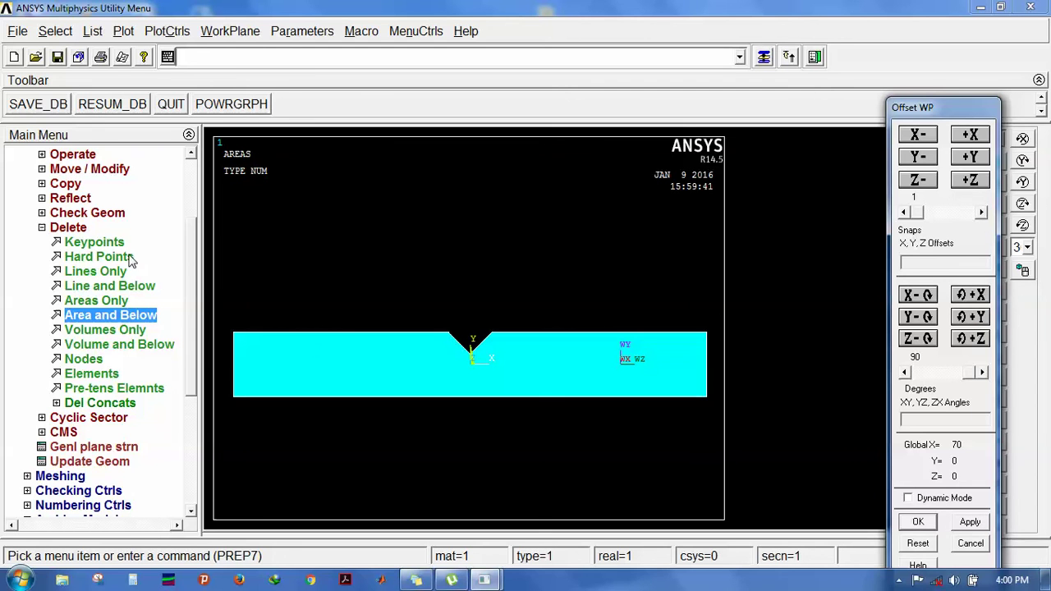
- Divide the notched plate area by the working plane located at X = 70
left_click(73, 215)
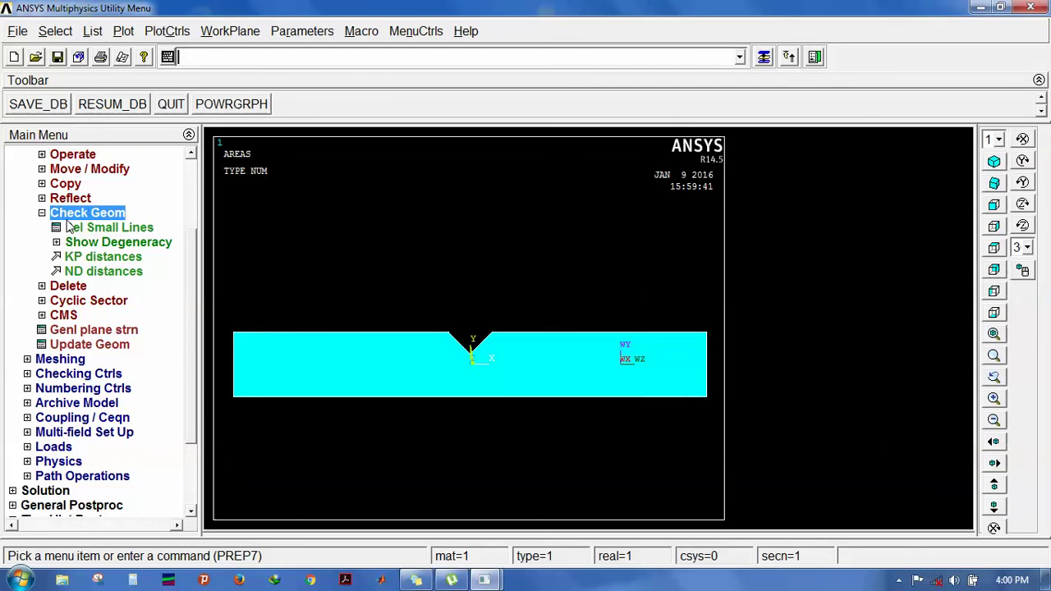
left_click(81, 156)
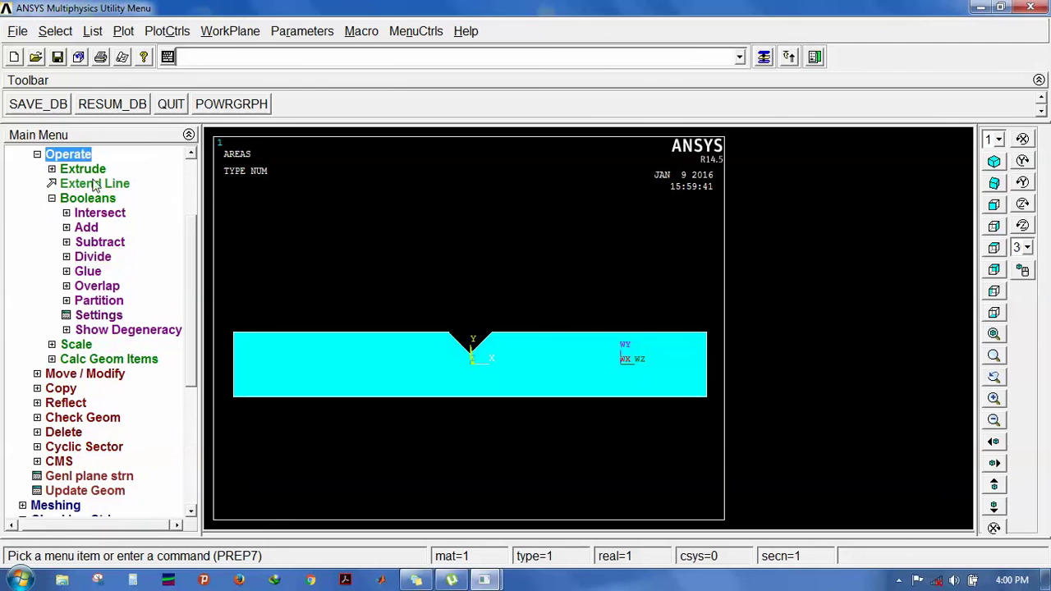
left_click(91, 257)
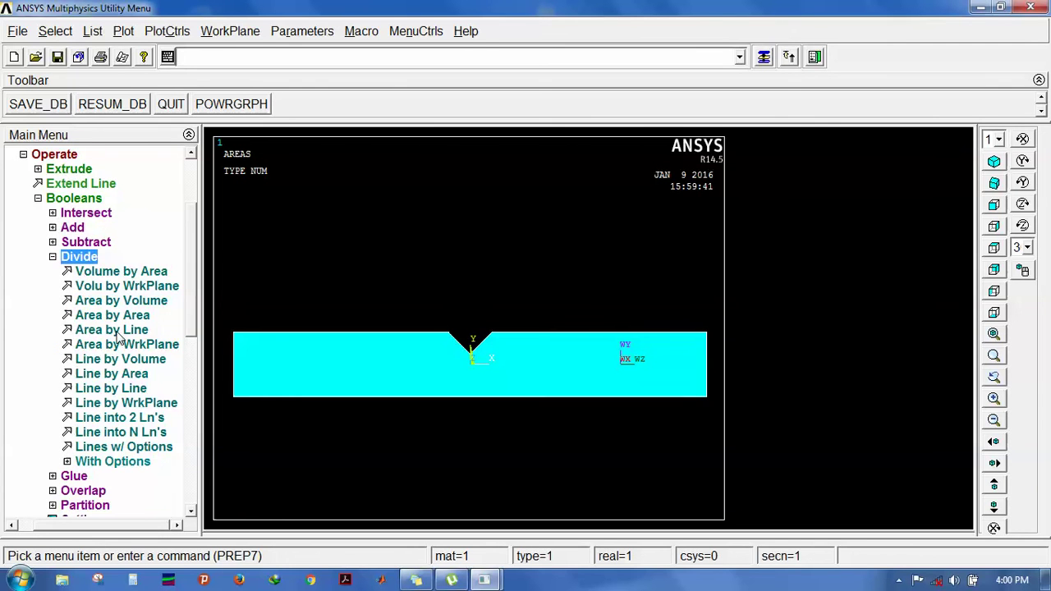
left_click(122, 344)
left_click(570, 353)
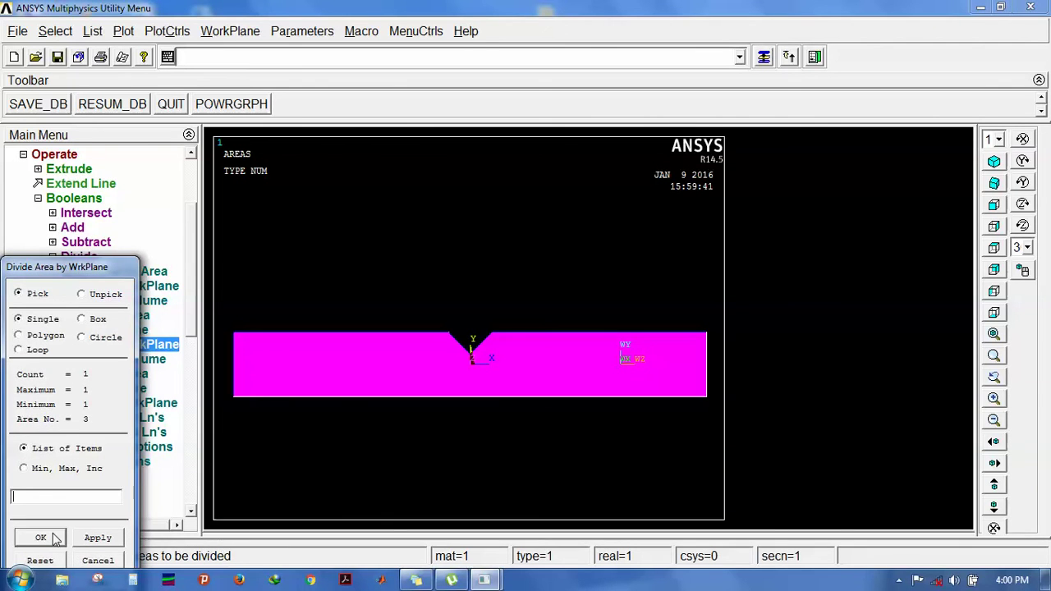
left_click(53, 537)
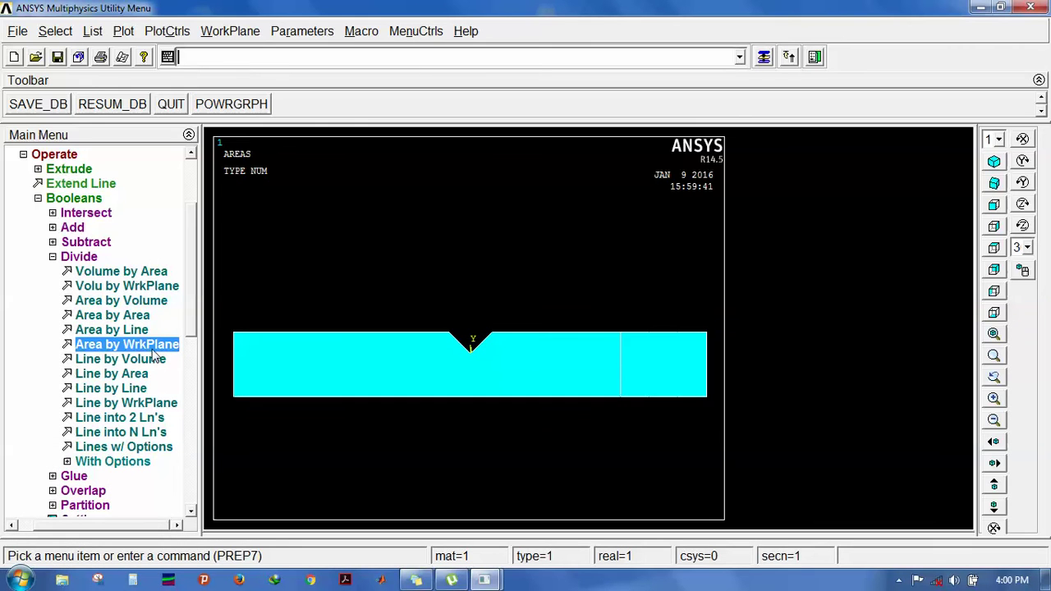
- Rotate the working plane -90 degrees about its Y axis and +90 degrees about its X axis
left_click(230, 33)
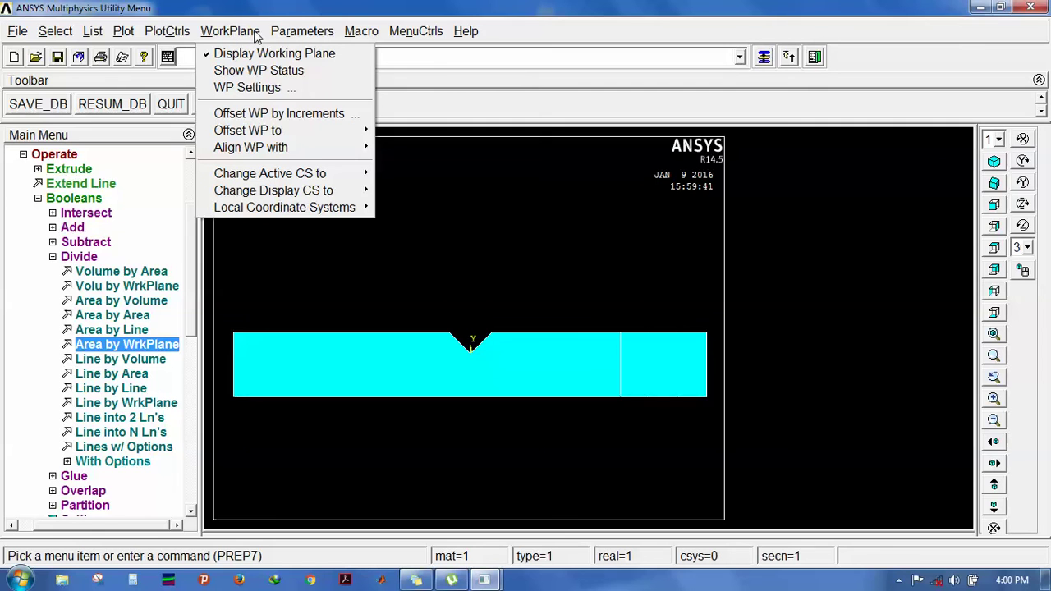
left_click(260, 115)
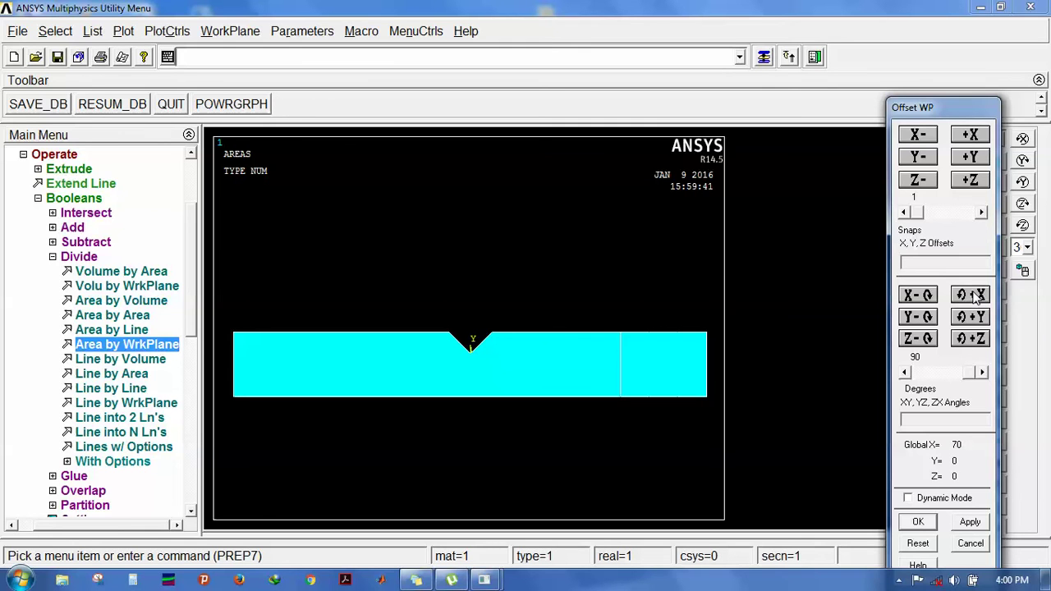
left_click(917, 317)
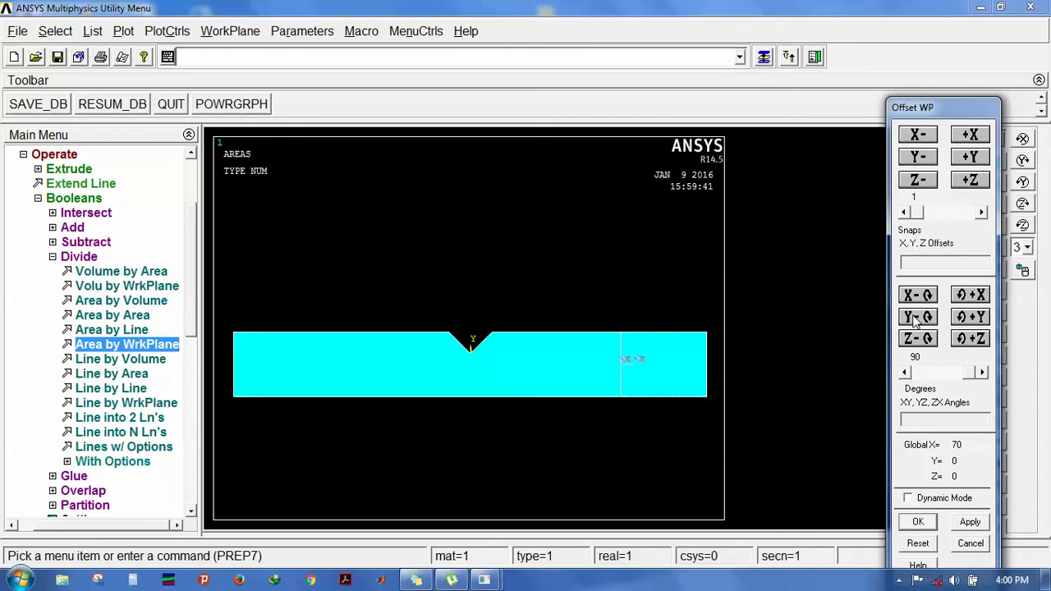
left_click(981, 297)
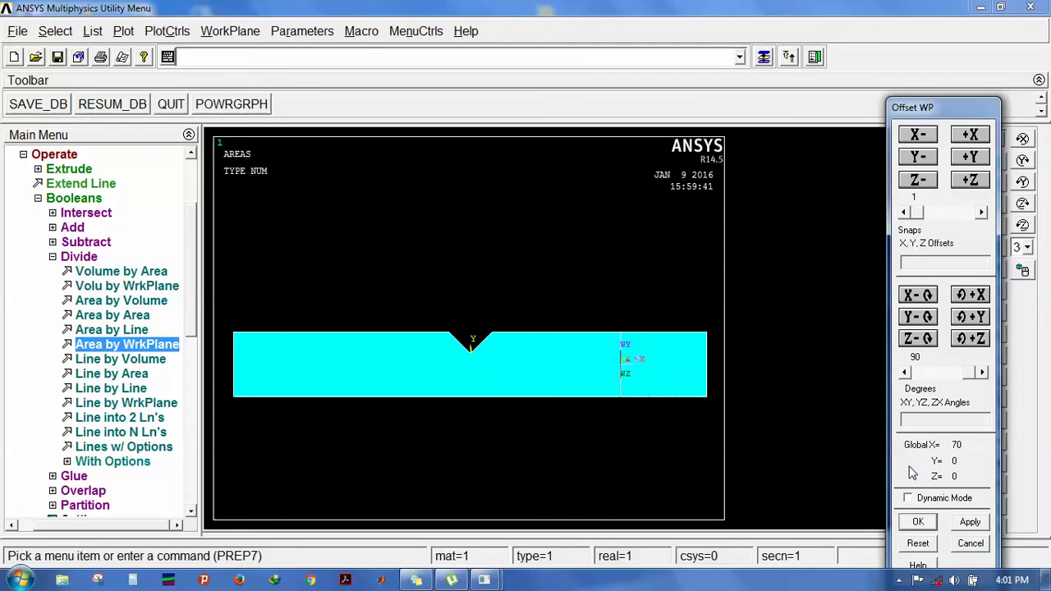
left_click(918, 522)
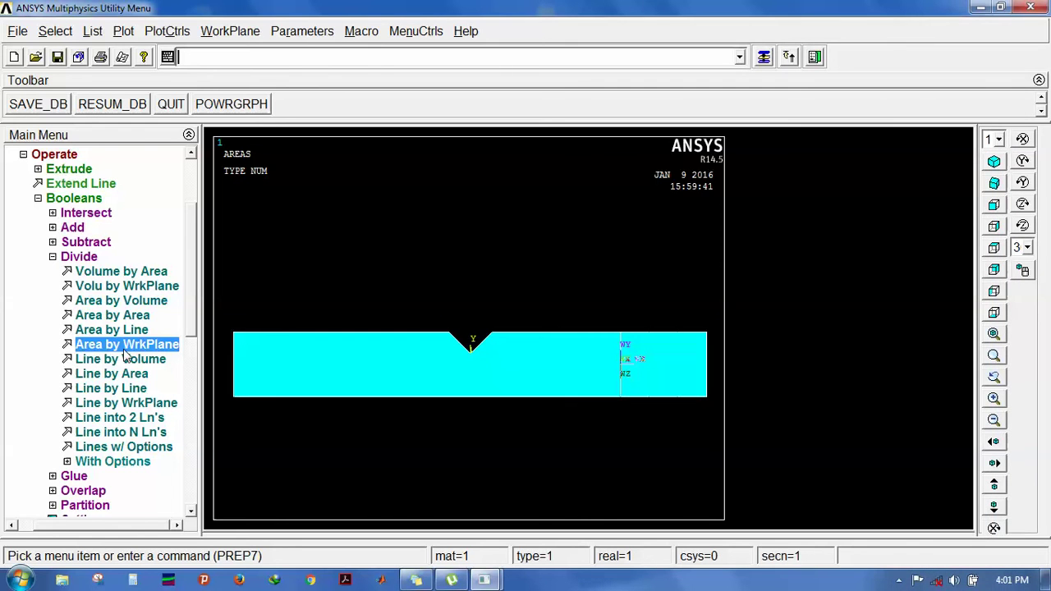
- Divide both plate areas by the working plane lengthwise along the plate's mid-height
left_click(124, 346)
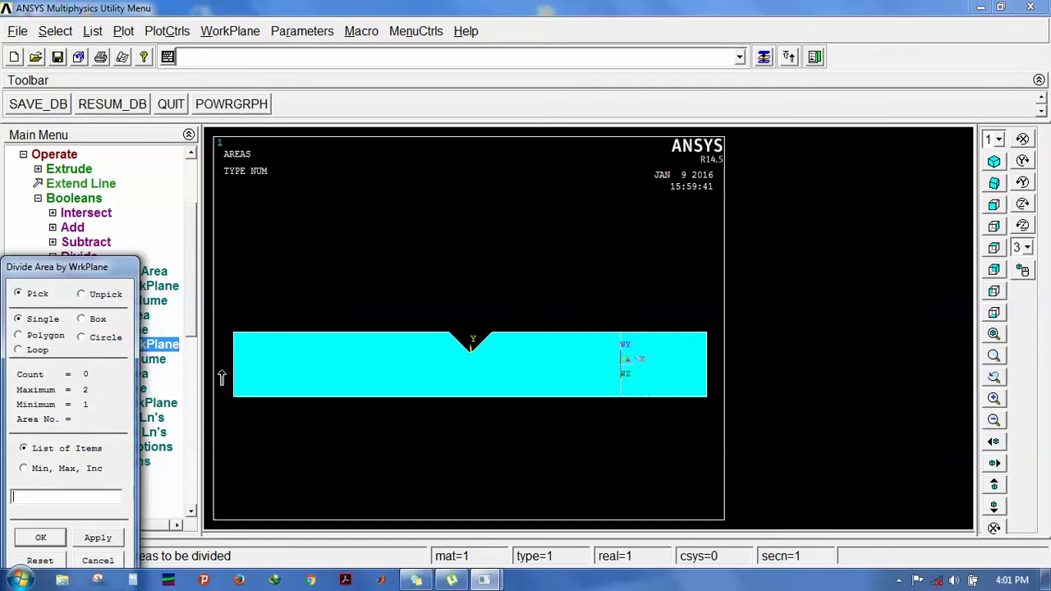
left_click(641, 380)
left_click(369, 392)
left_click(30, 542)
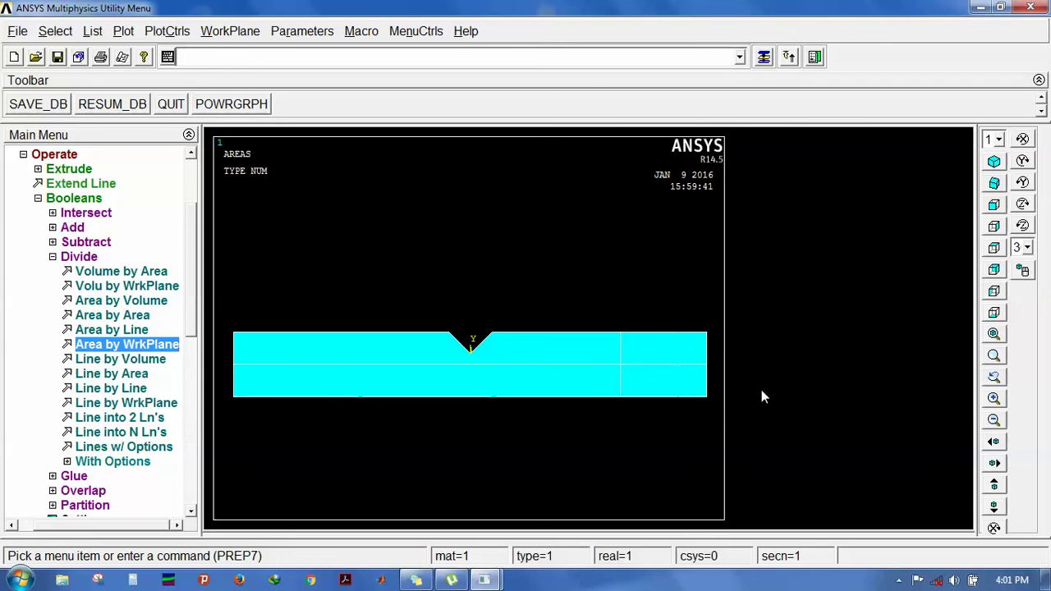
- Align the working plane with the Global Cartesian system after the lengthwise split
left_click(211, 31)
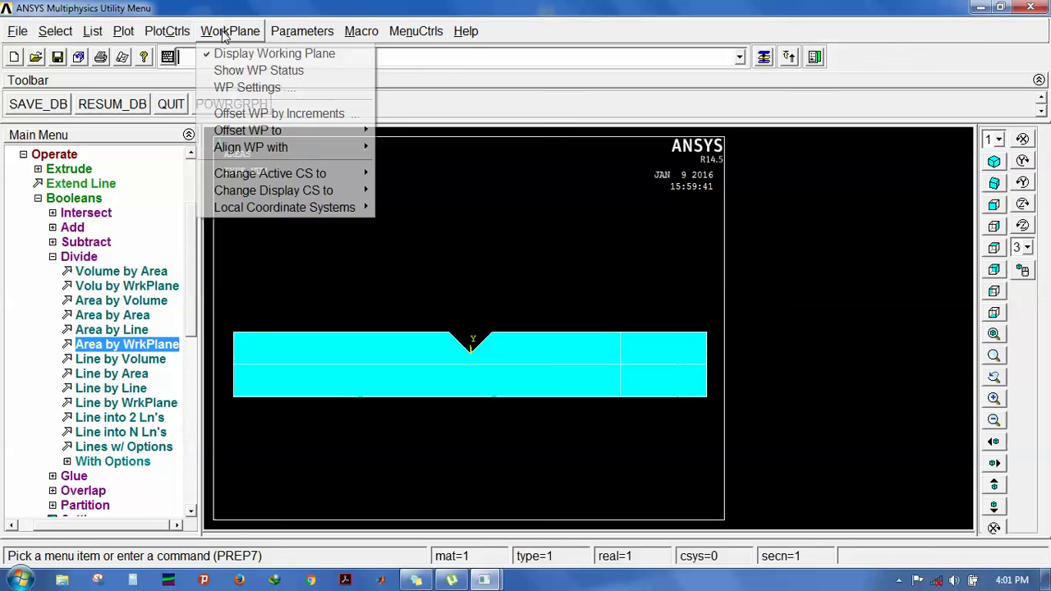
mouse_move(329, 147)
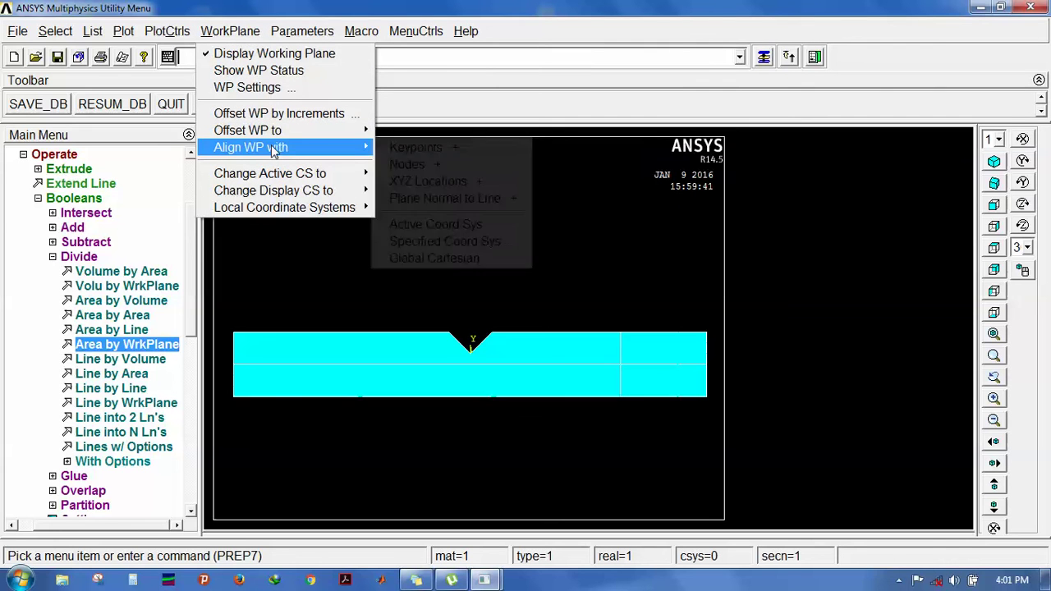
left_click(433, 257)
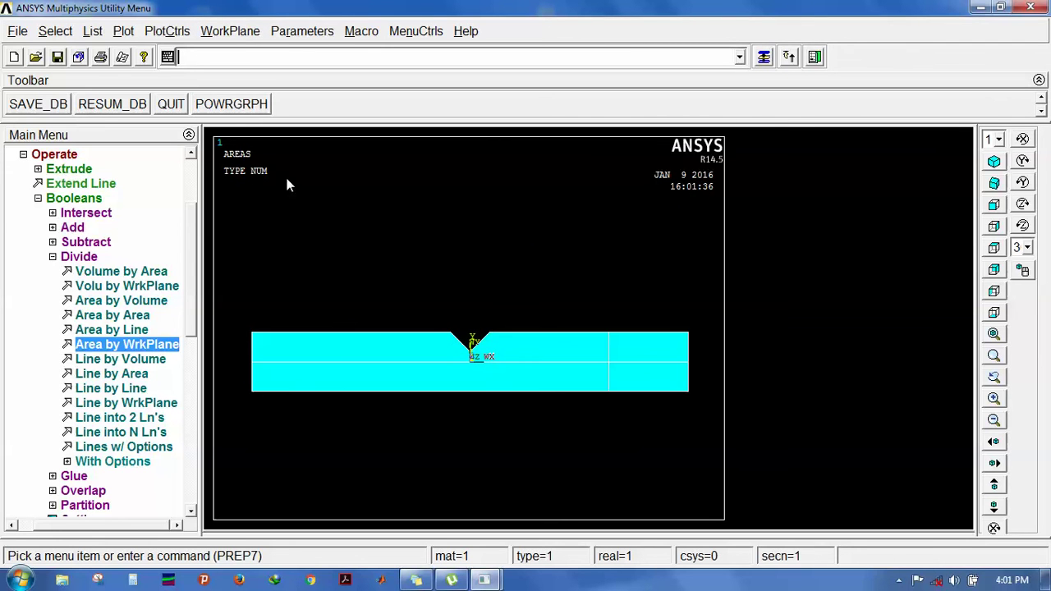
- Offset the working plane by 95 in X and rotate it +90 degrees about its Y axis
left_click(199, 26)
left_click(258, 110)
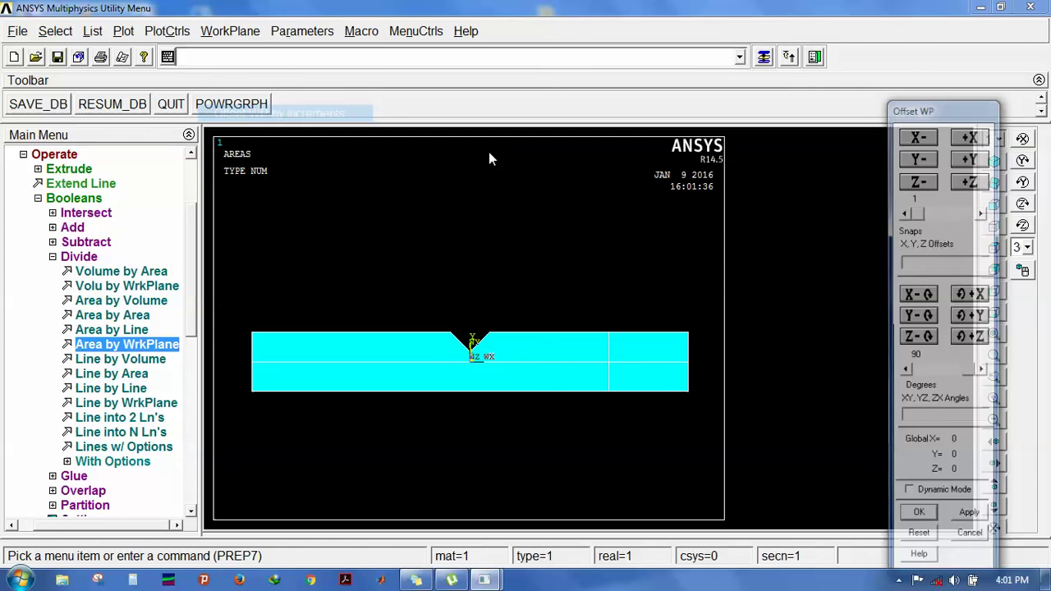
left_click(937, 262)
type("95")
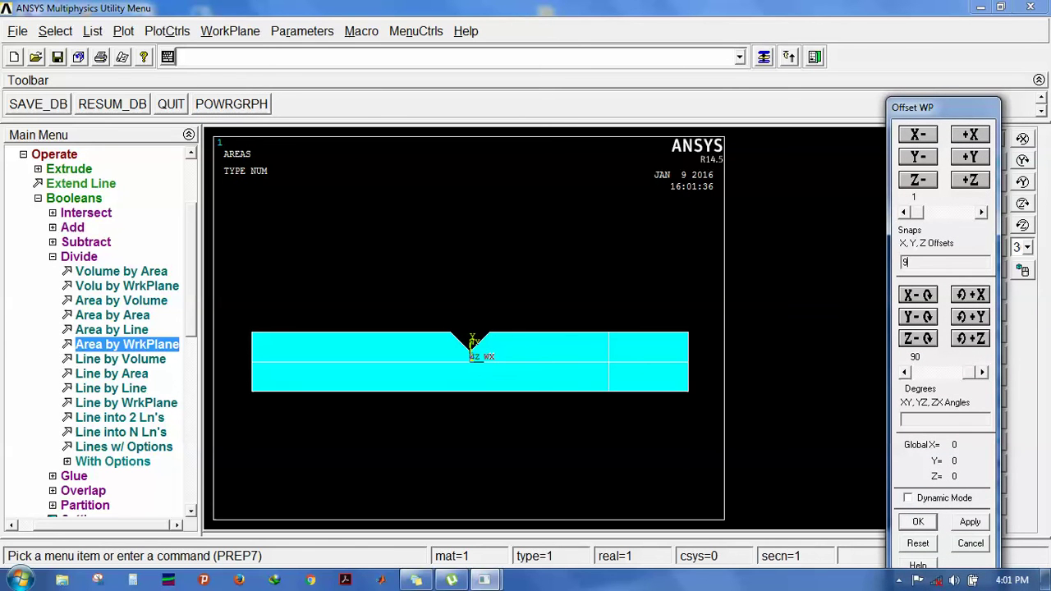
left_click(972, 527)
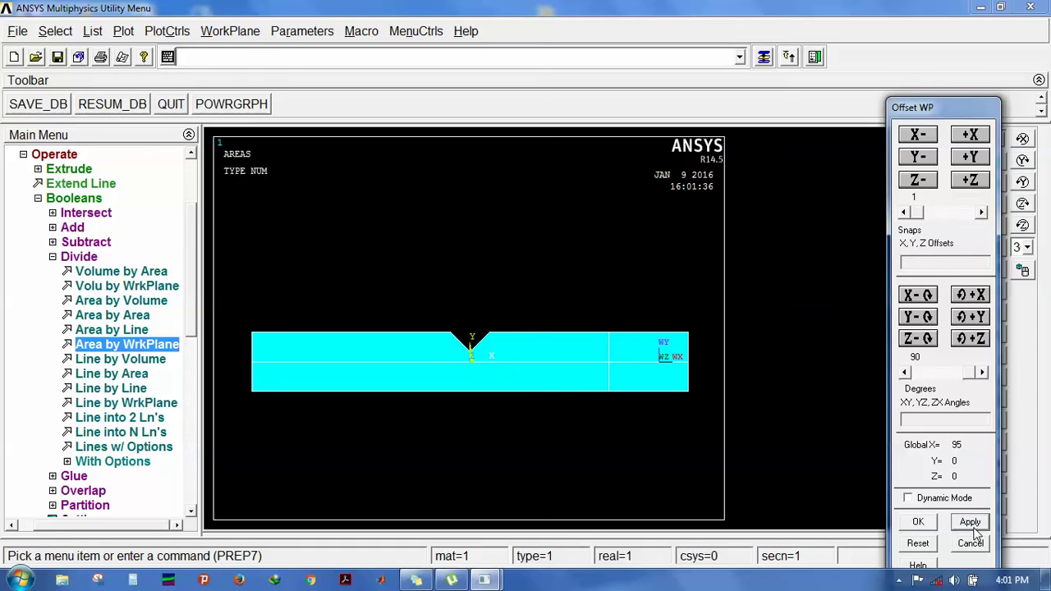
left_click(976, 321)
left_click(918, 522)
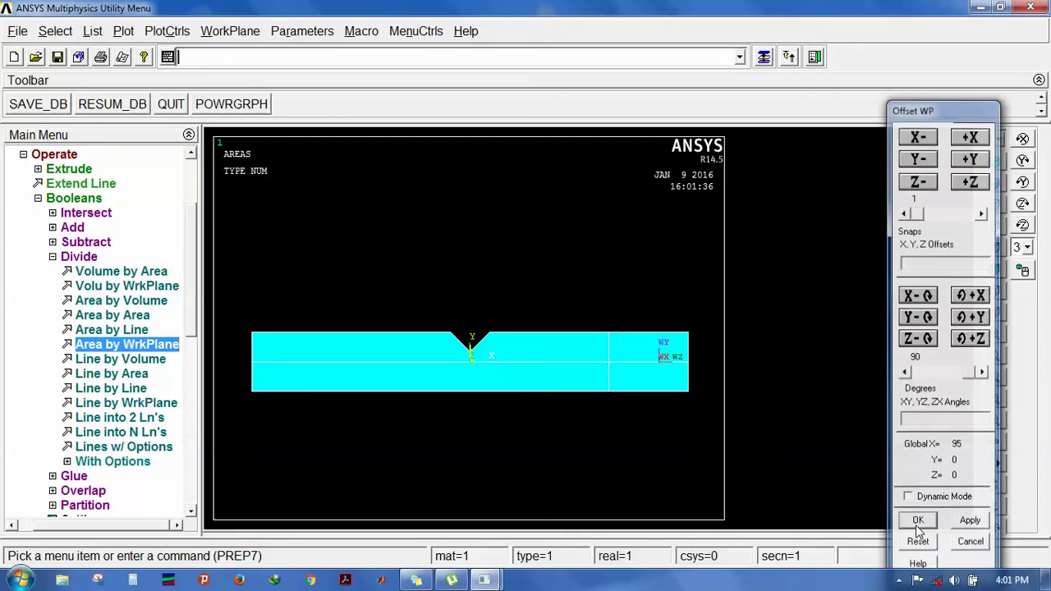
- Divide the upper and lower areas at the plate's right end by the working plane at X = 95
left_click(92, 346)
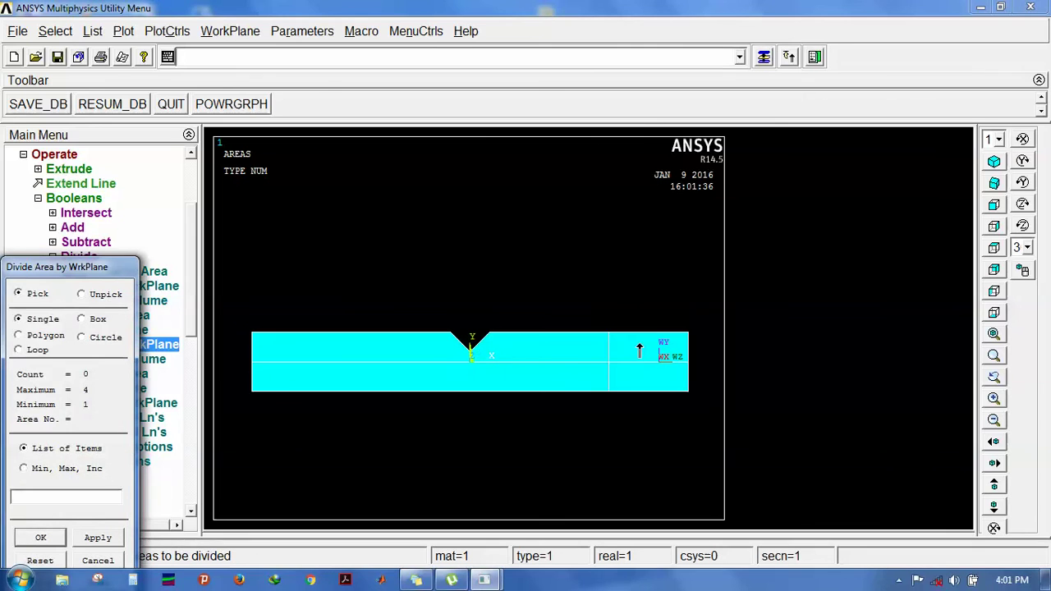
left_click(639, 349)
left_click(41, 537)
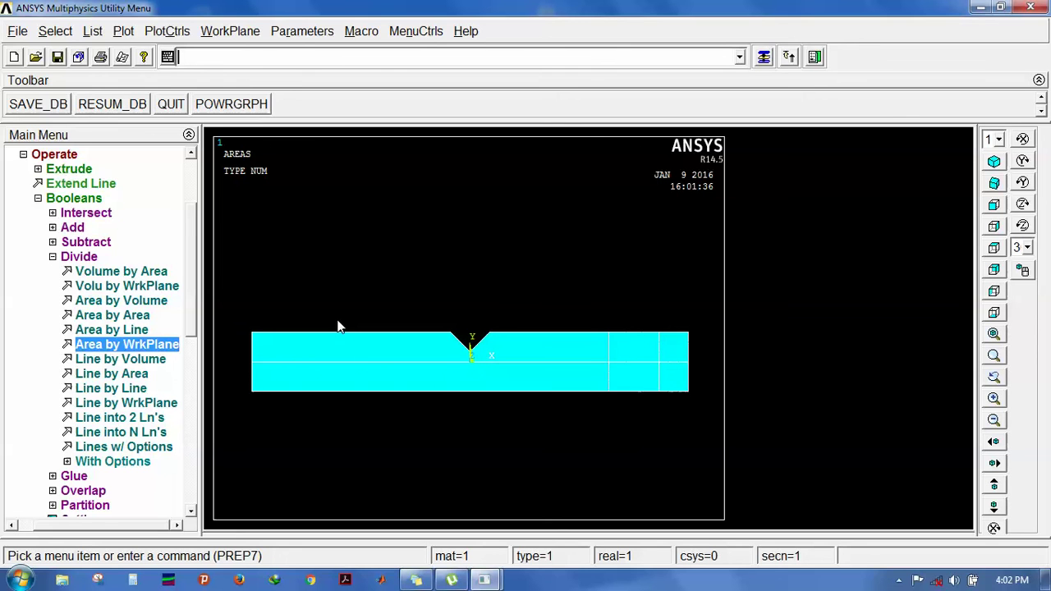
- Return the working plane from X = 95 to the Global Cartesian alignment
left_click(229, 31)
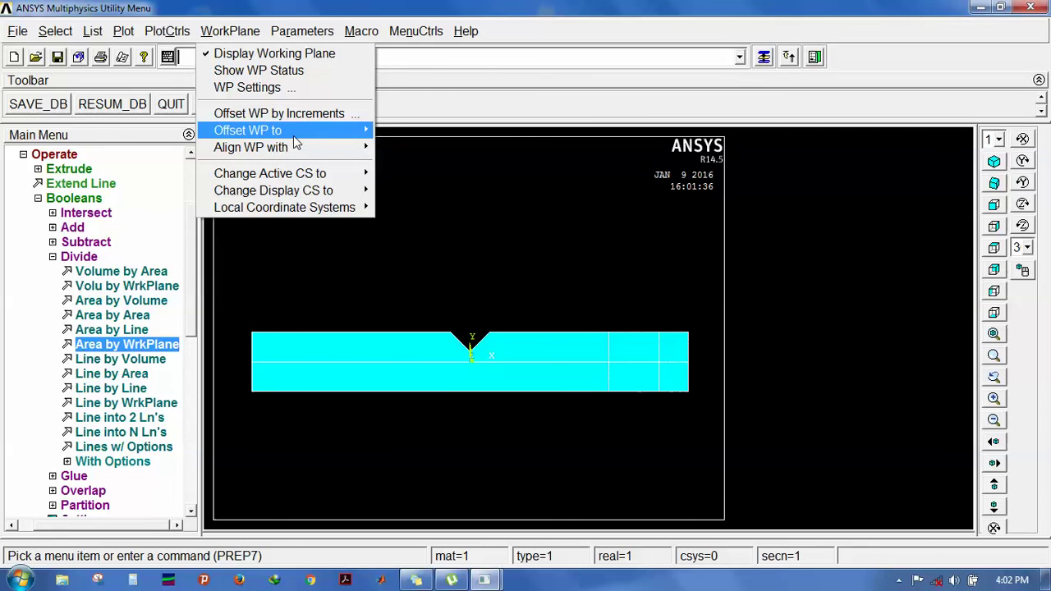
mouse_move(300, 148)
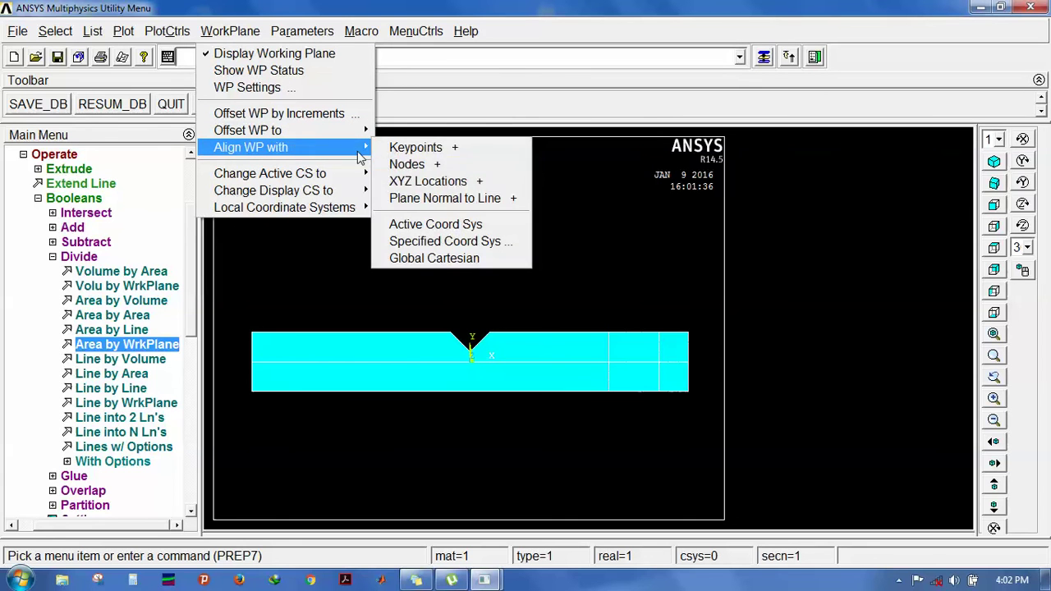
left_click(426, 259)
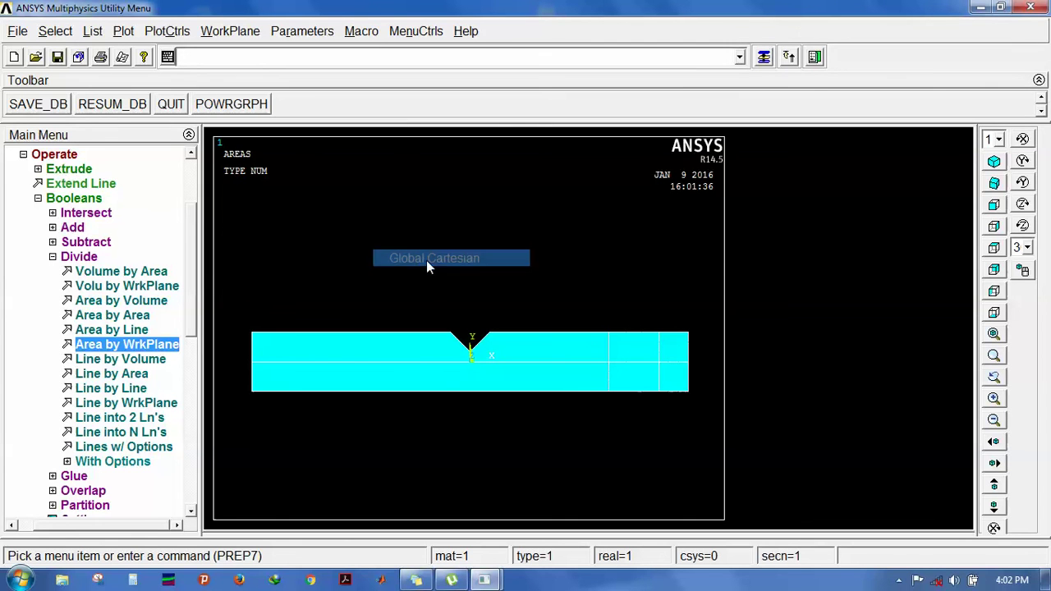
- Offset the working plane by -70 in X and rotate it +90 degrees about its Y axis
left_click(234, 33)
left_click(277, 113)
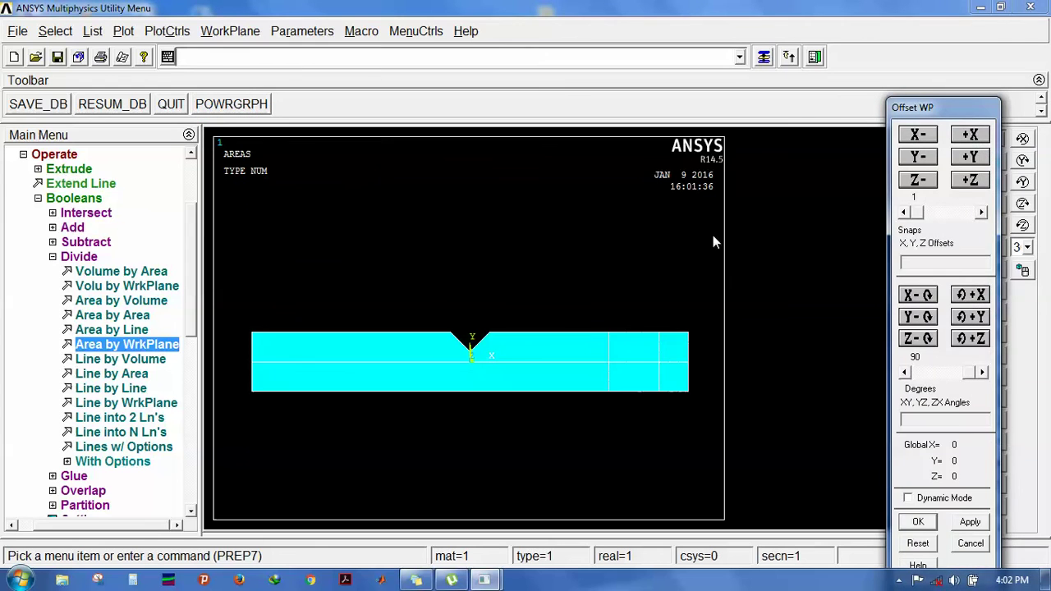
left_click(945, 262)
type("-87")
key("BackSpace")
key("BackSpace")
type("70")
left_click(968, 523)
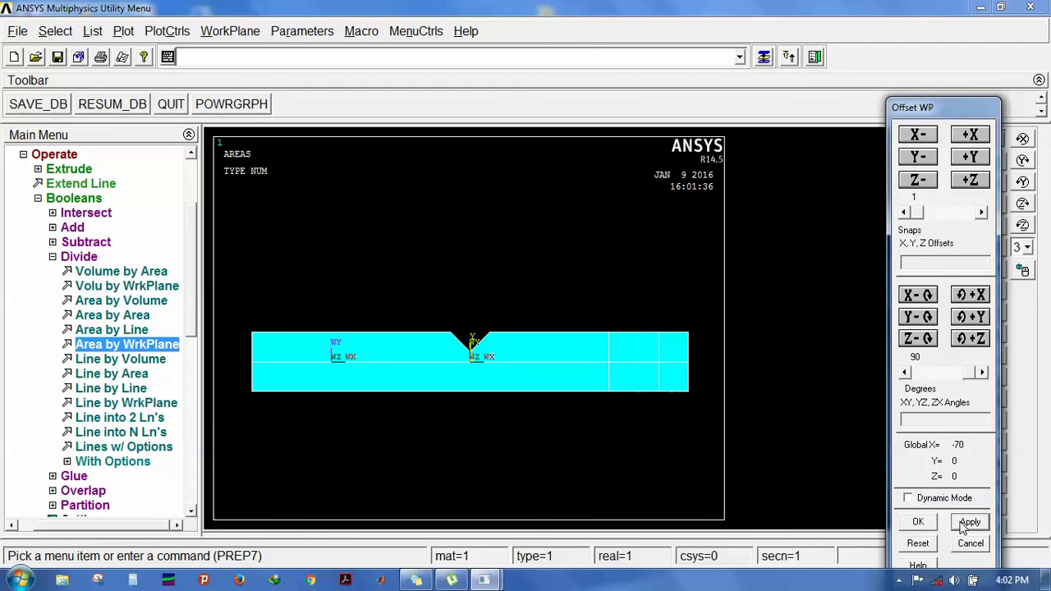
left_click(968, 324)
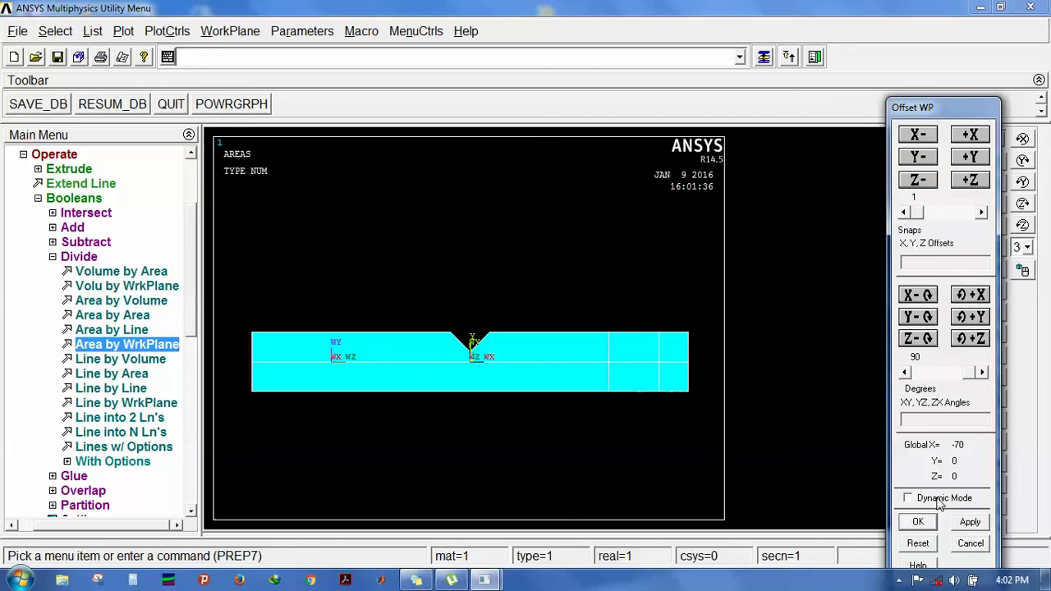
left_click(926, 521)
- Divide the two large areas left of X = 70 by the working plane at X = -70
left_click(112, 345)
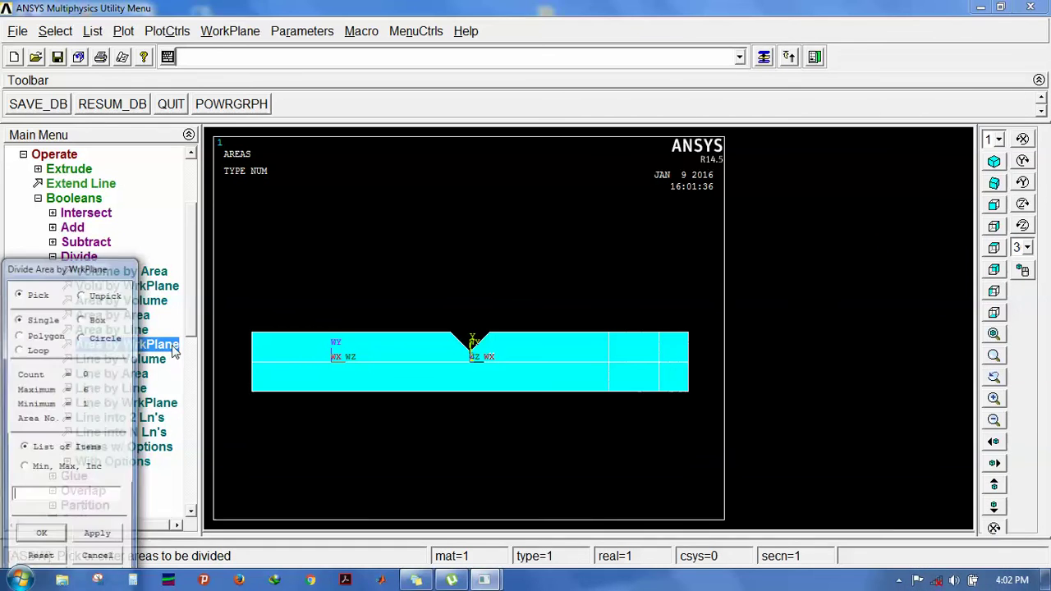
left_click(272, 363)
left_click(297, 380)
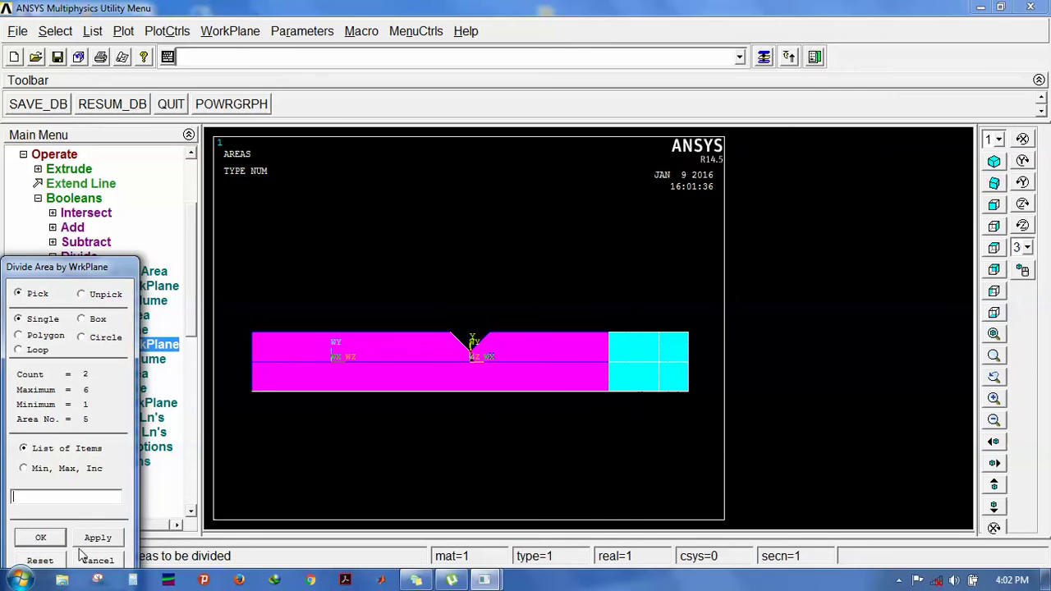
left_click(40, 537)
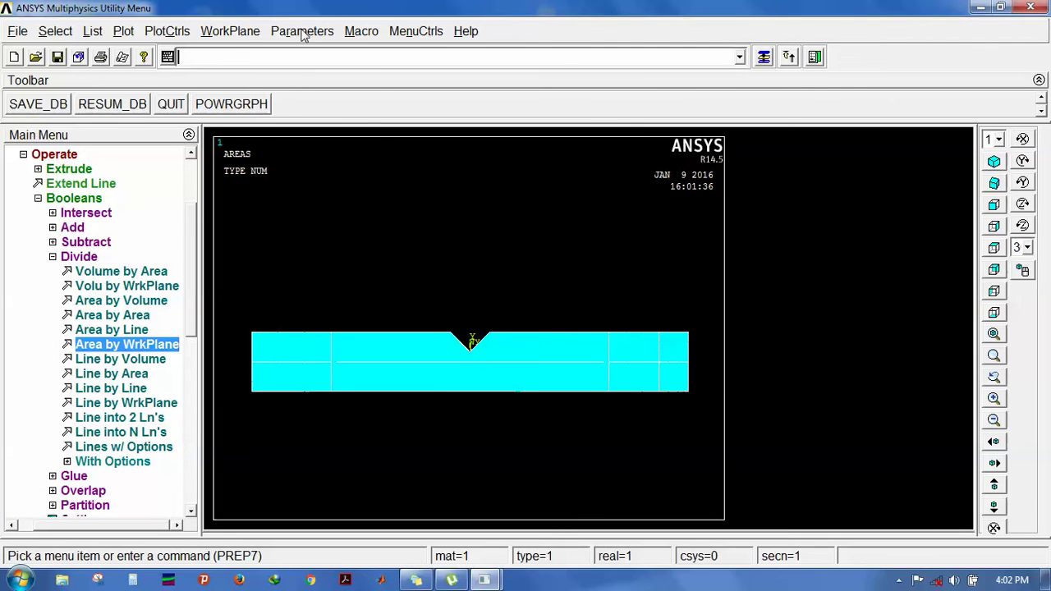
left_click(246, 33)
left_click(275, 116)
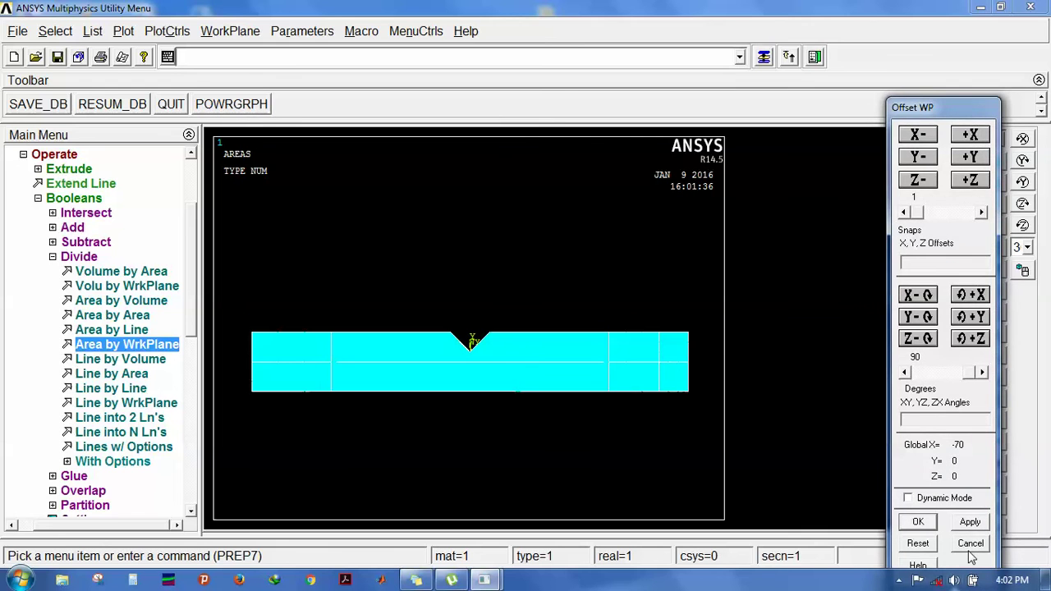
left_click(969, 542)
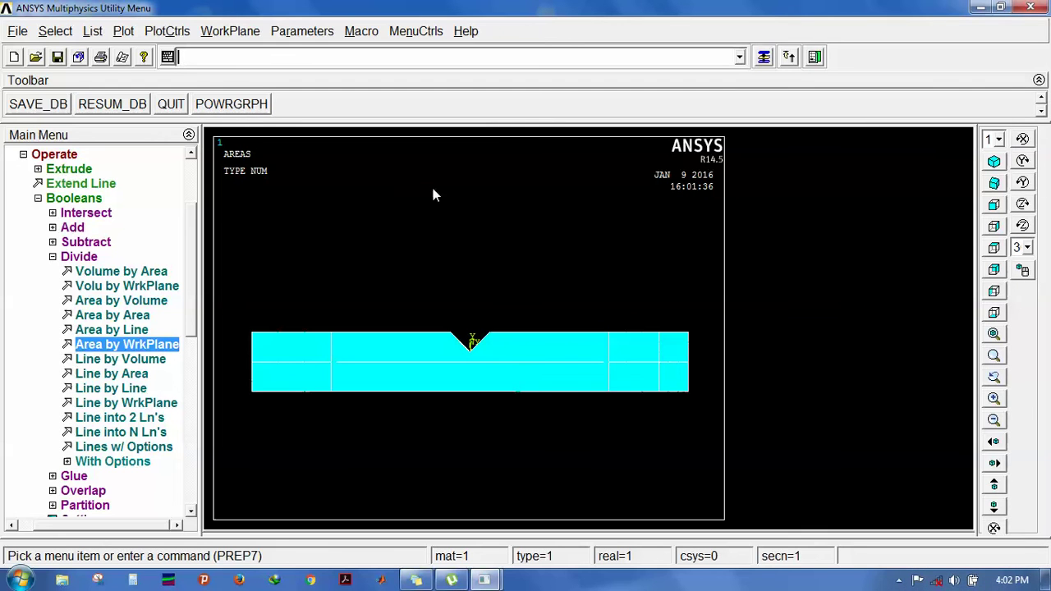
- Return the working plane from X = -70 to the Global Cartesian alignment
left_click(210, 31)
mouse_move(283, 150)
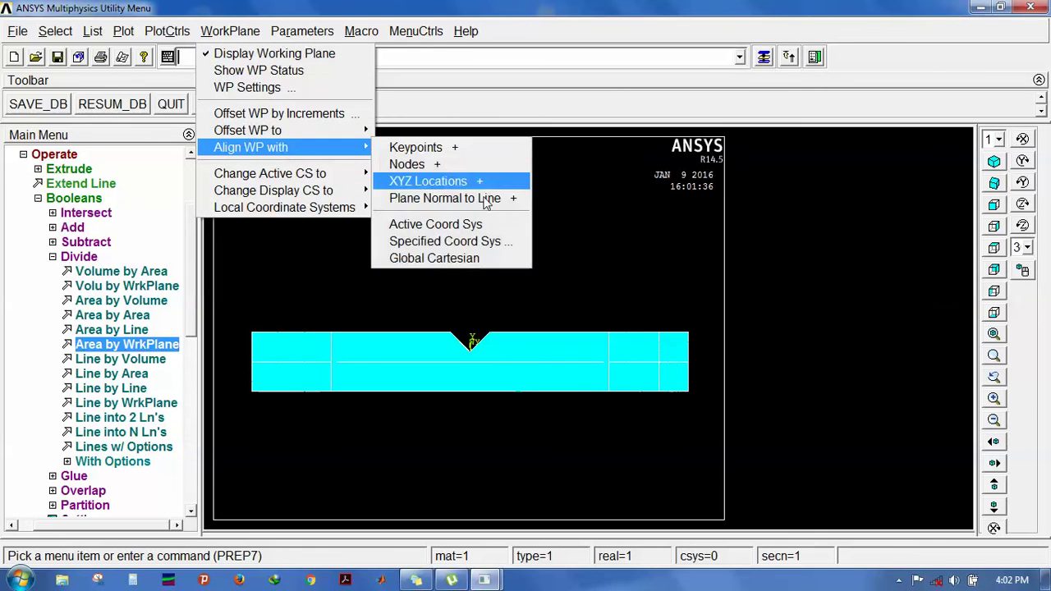
left_click(445, 260)
- Offset the working plane by -95 in X and rotate it +90 degrees about its Y axis
left_click(215, 31)
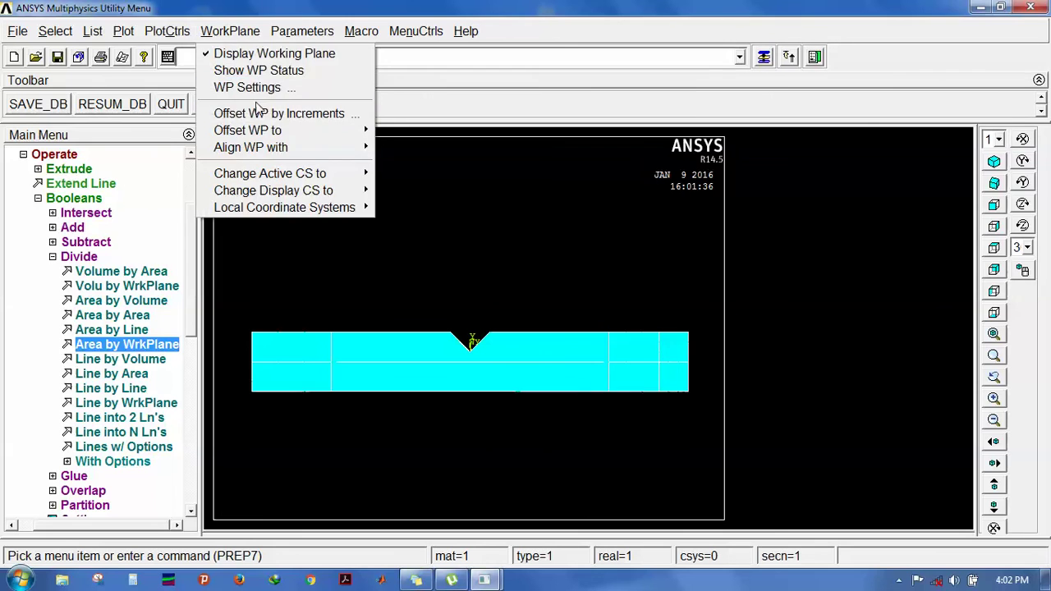
left_click(263, 114)
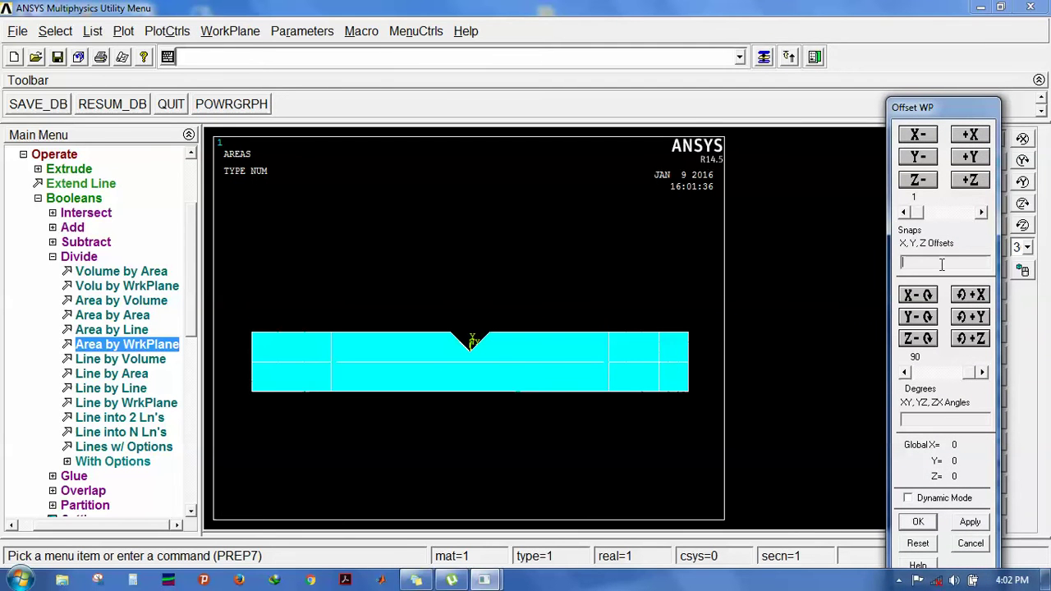
type("-95")
left_click(968, 525)
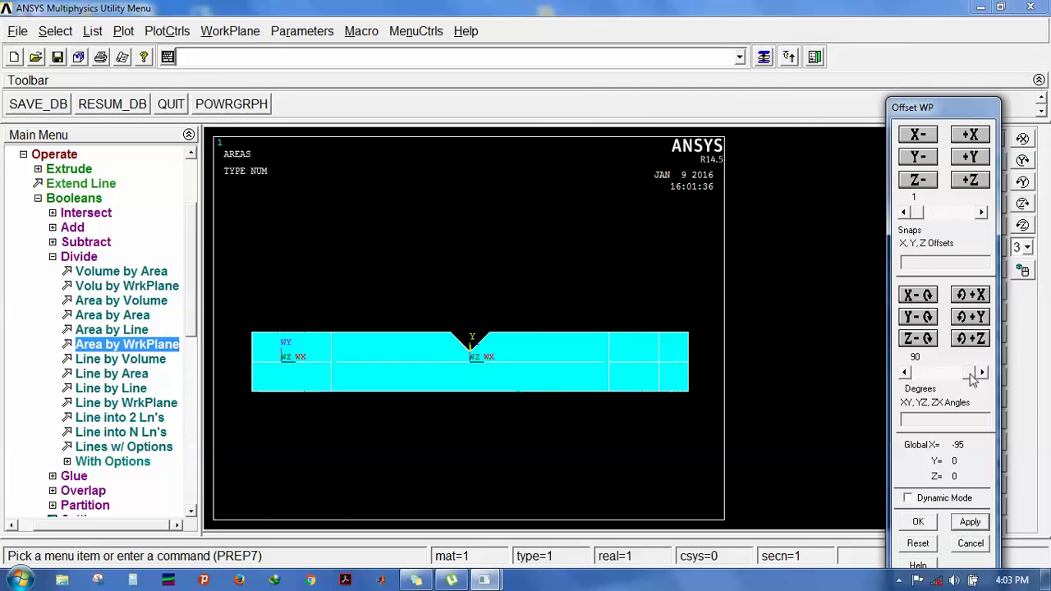
left_click(969, 317)
left_click(918, 522)
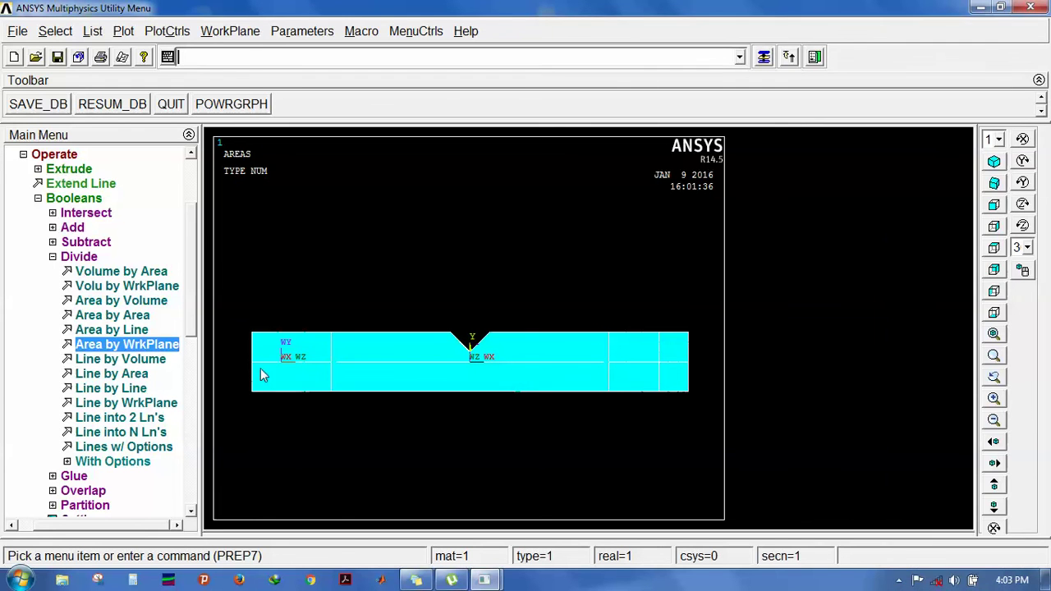
- Divide the upper and lower areas at the plate's left end by the working plane at X = -95
left_click(127, 345)
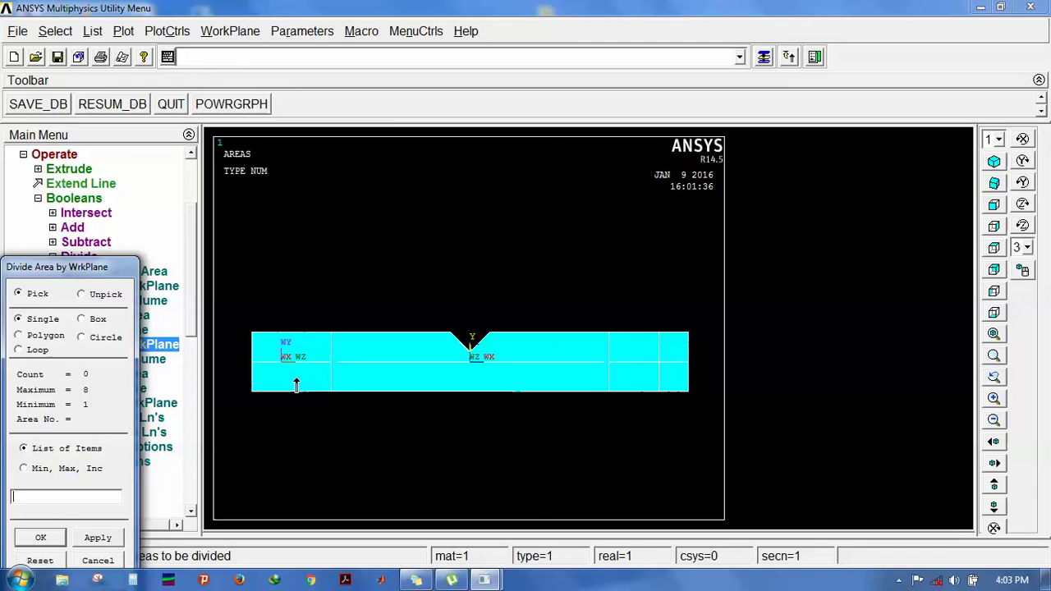
left_click(294, 378)
left_click(292, 345)
left_click(41, 538)
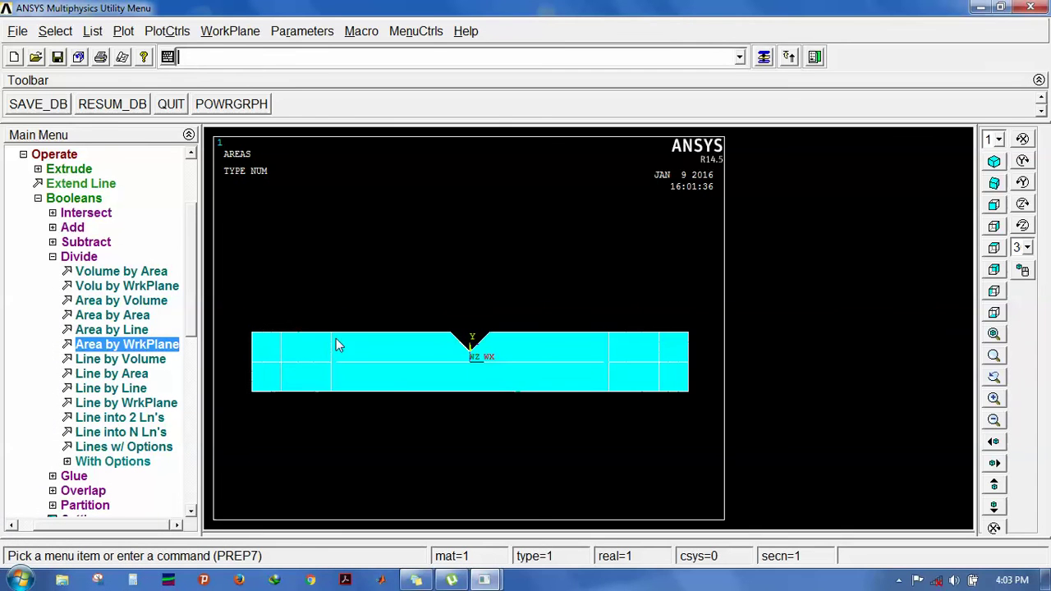
- Realign the working plane at X = -95 with the Global Cartesian system
left_click(230, 31)
mouse_move(279, 148)
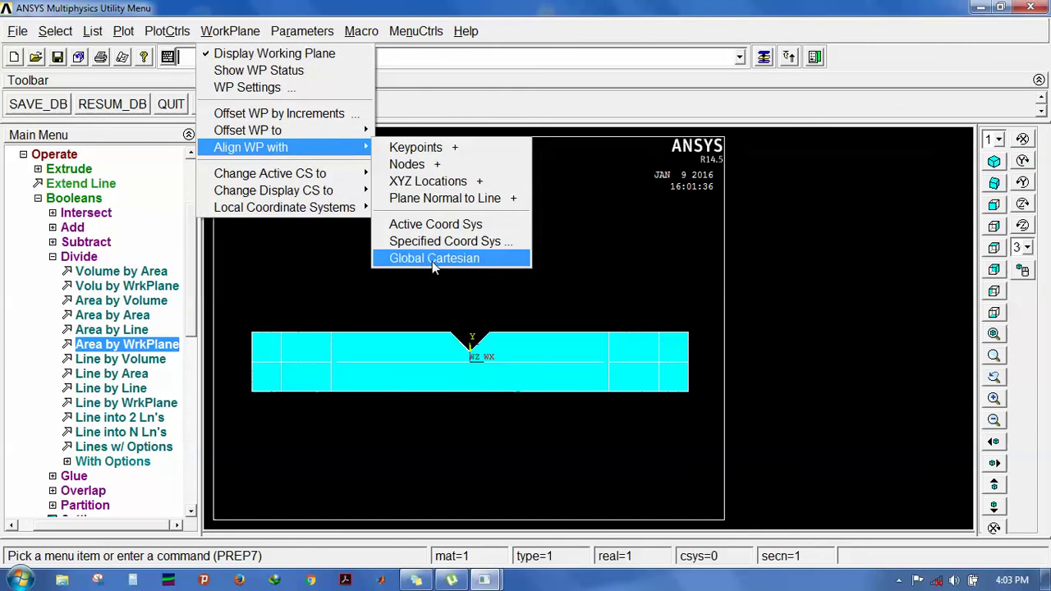
left_click(433, 258)
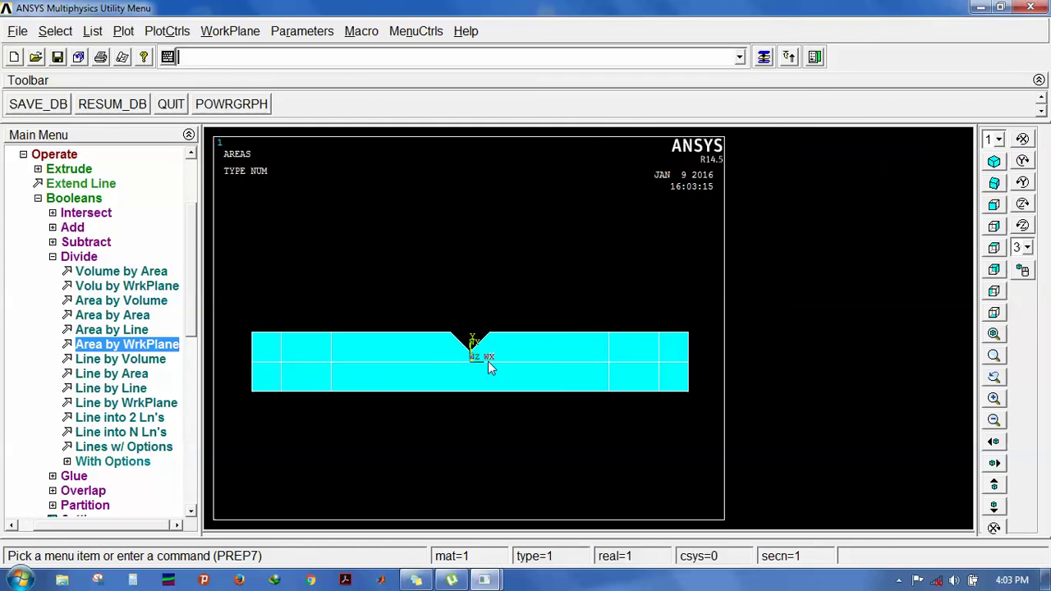
- Set the global element edge length to 1.5 in the MeshTool
left_click(54, 258)
left_click(74, 197)
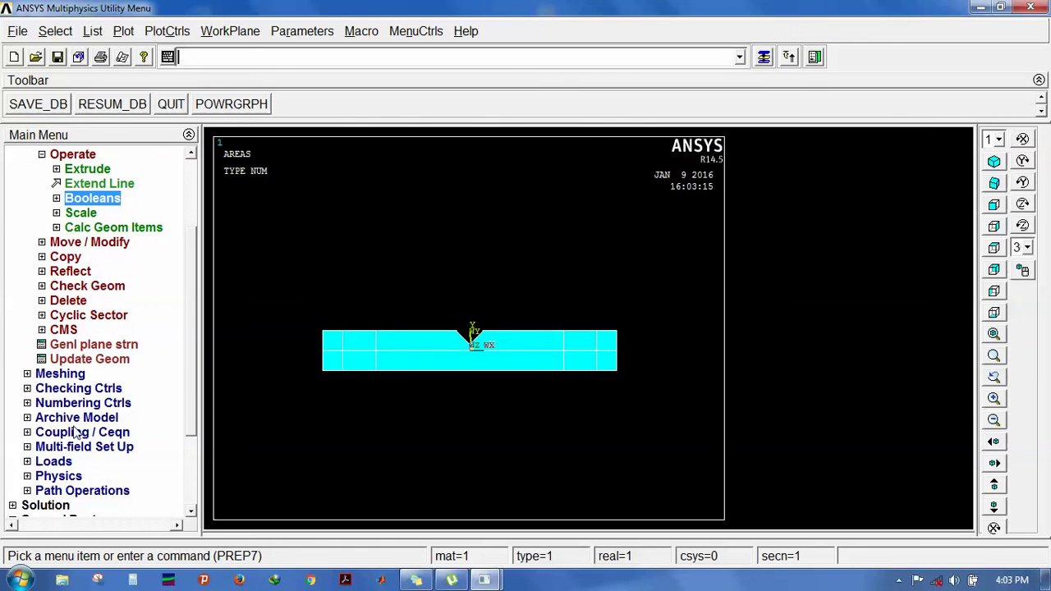
left_click(60, 376)
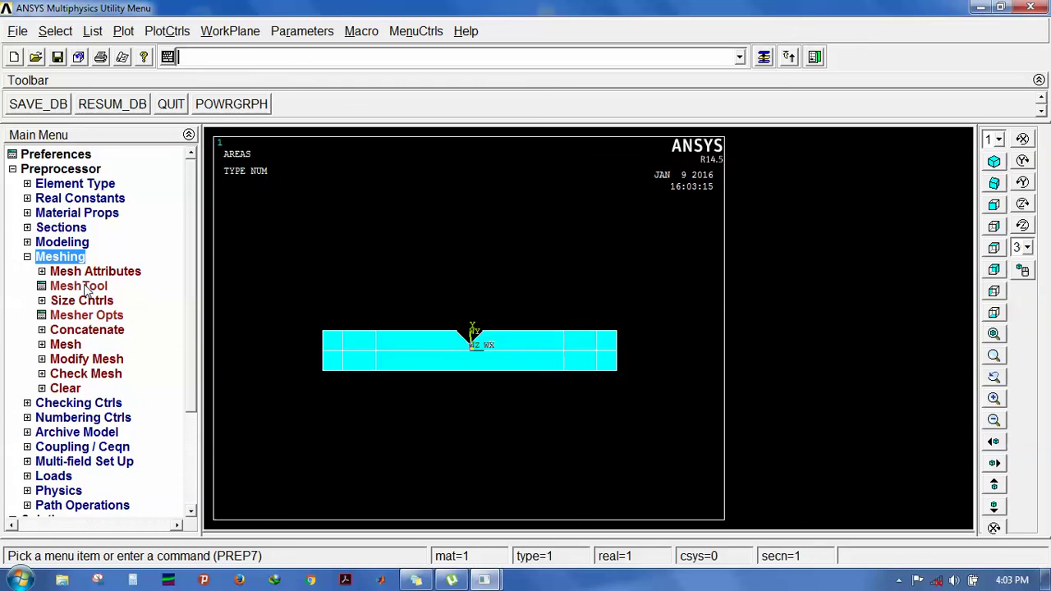
left_click(80, 288)
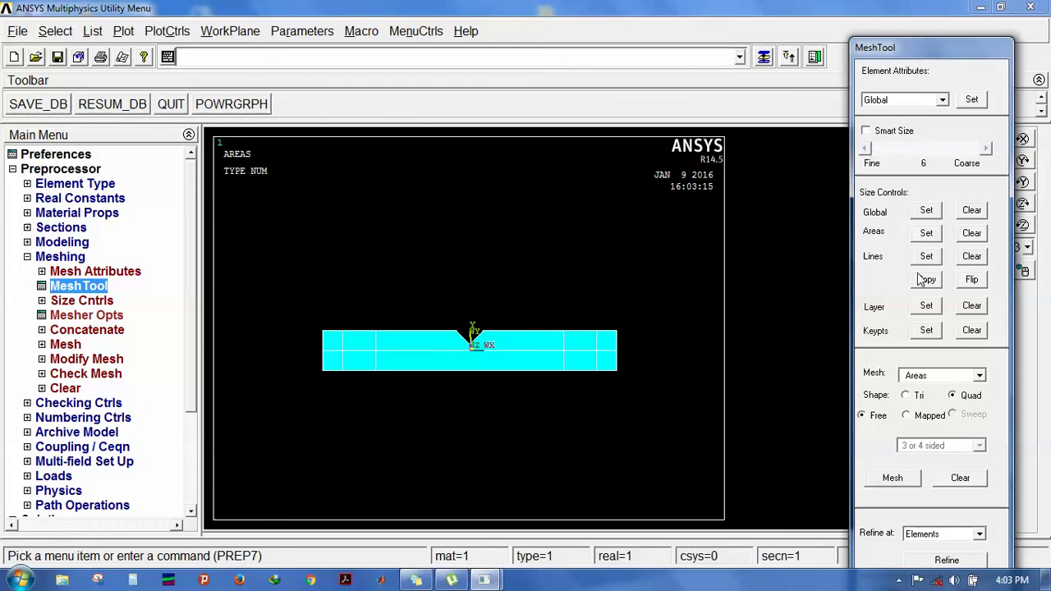
left_click(926, 211)
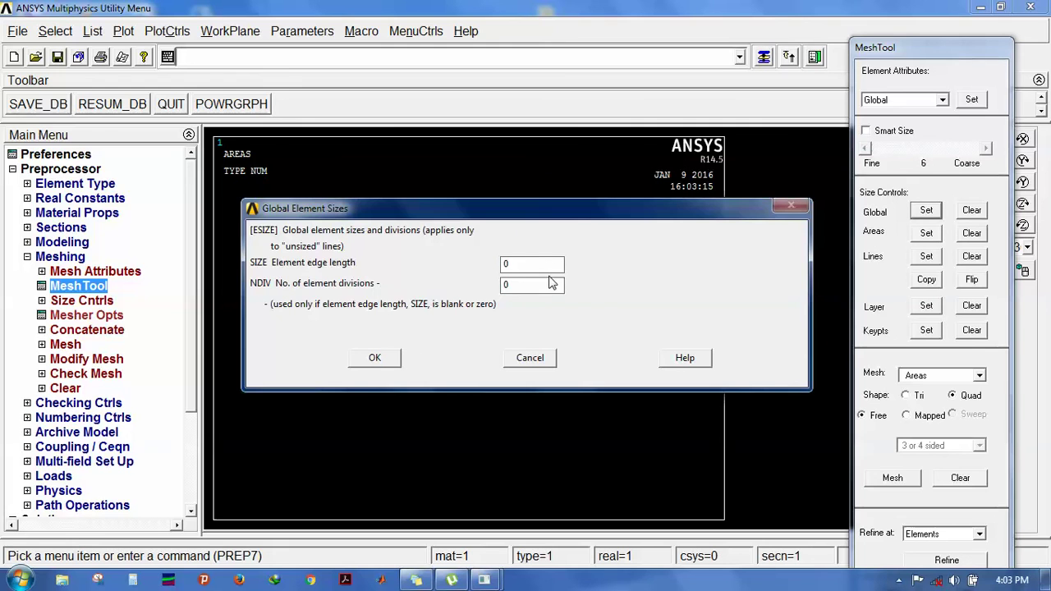
double_click(517, 263)
type("1.5")
left_click(374, 358)
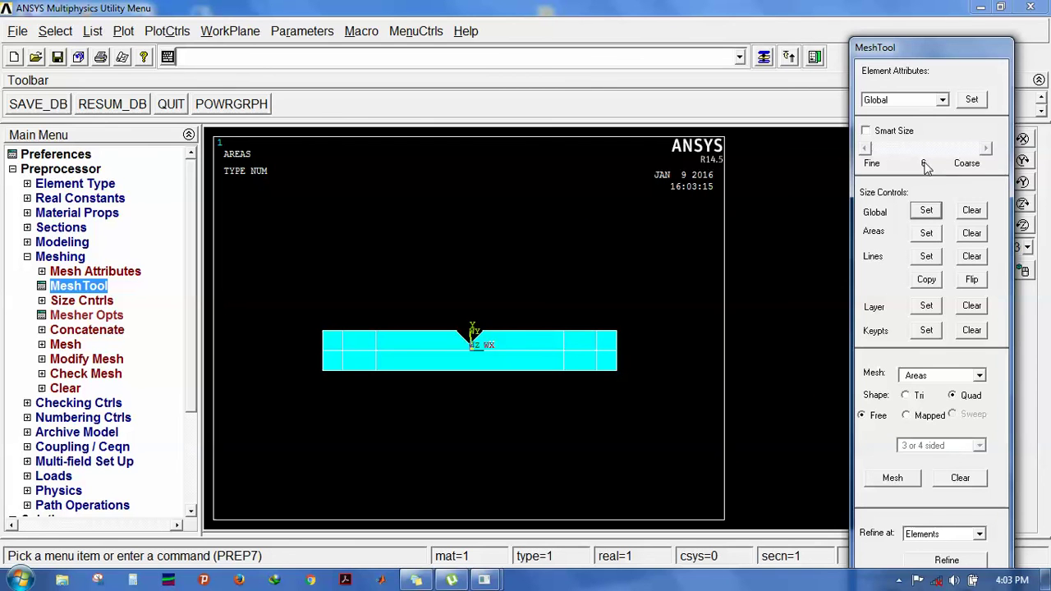
left_click(899, 579)
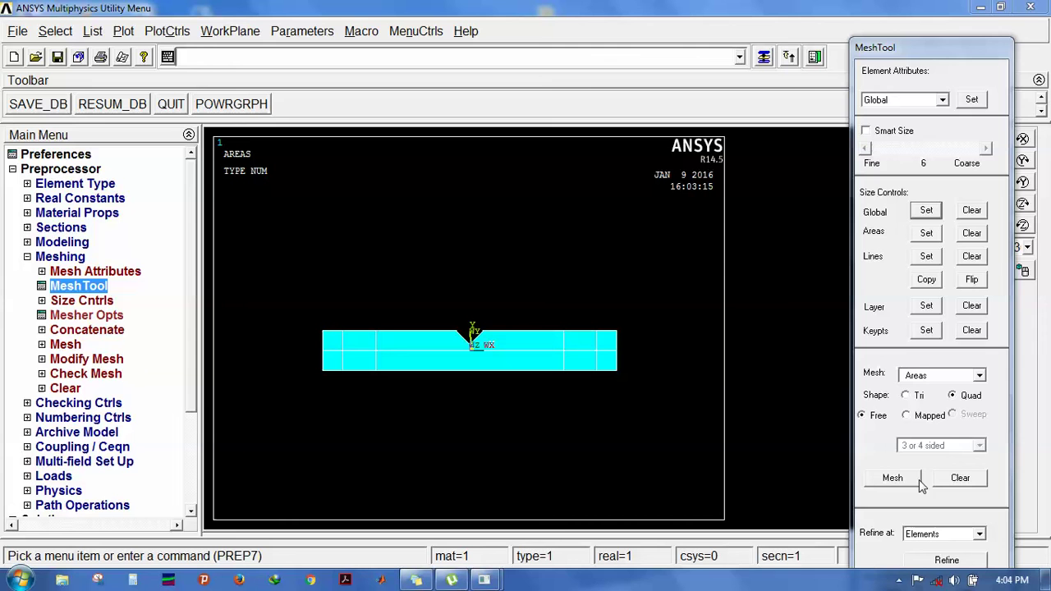
- Mesh all areas of the notched plate with free quadrilateral elements
left_click(913, 479)
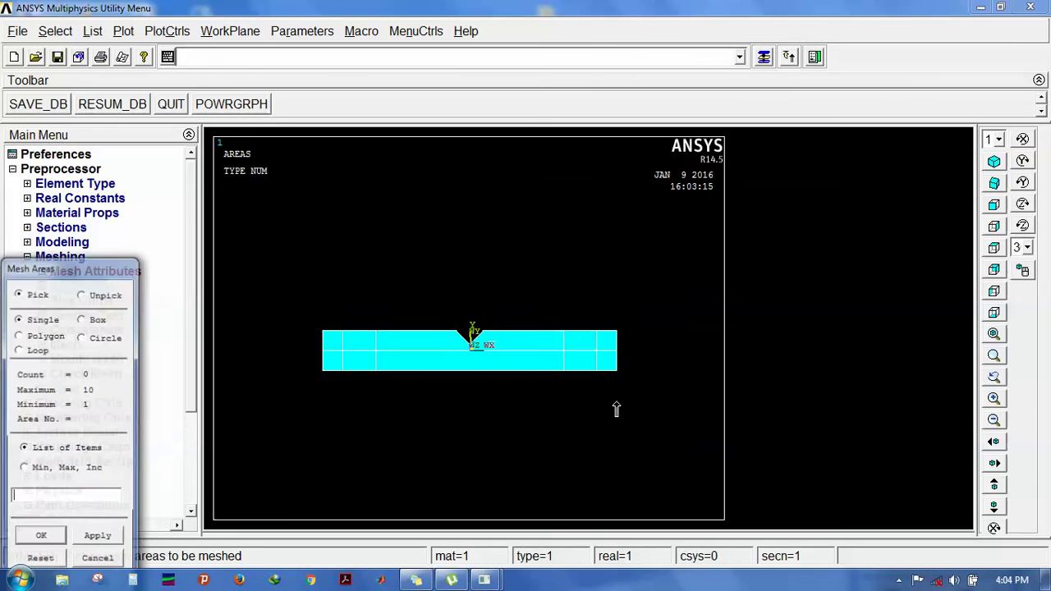
left_click_drag(21, 268, 43, 204)
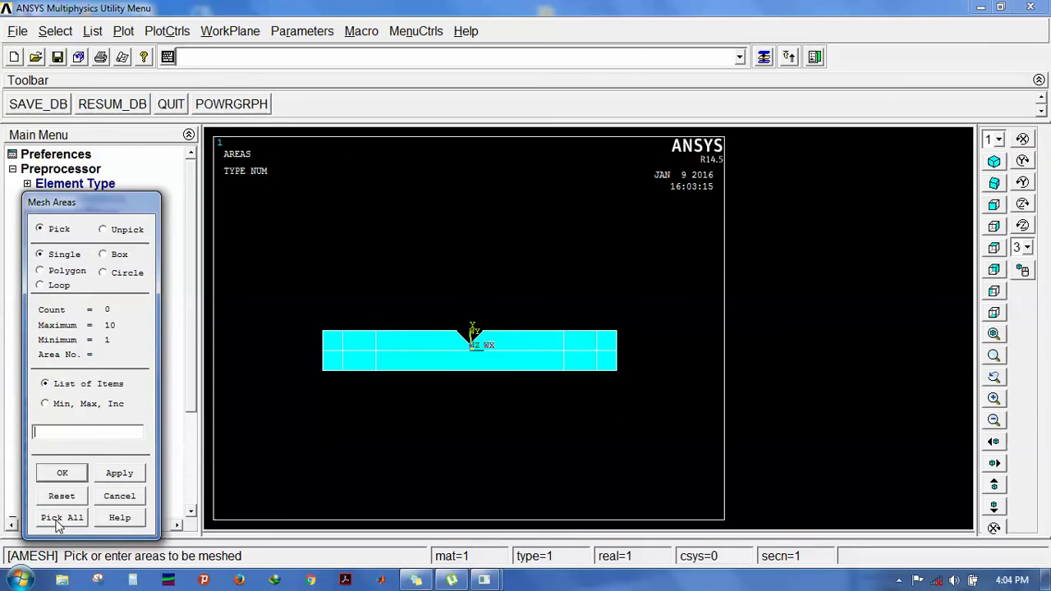
left_click(55, 519)
scroll(448, 370, "up", 3)
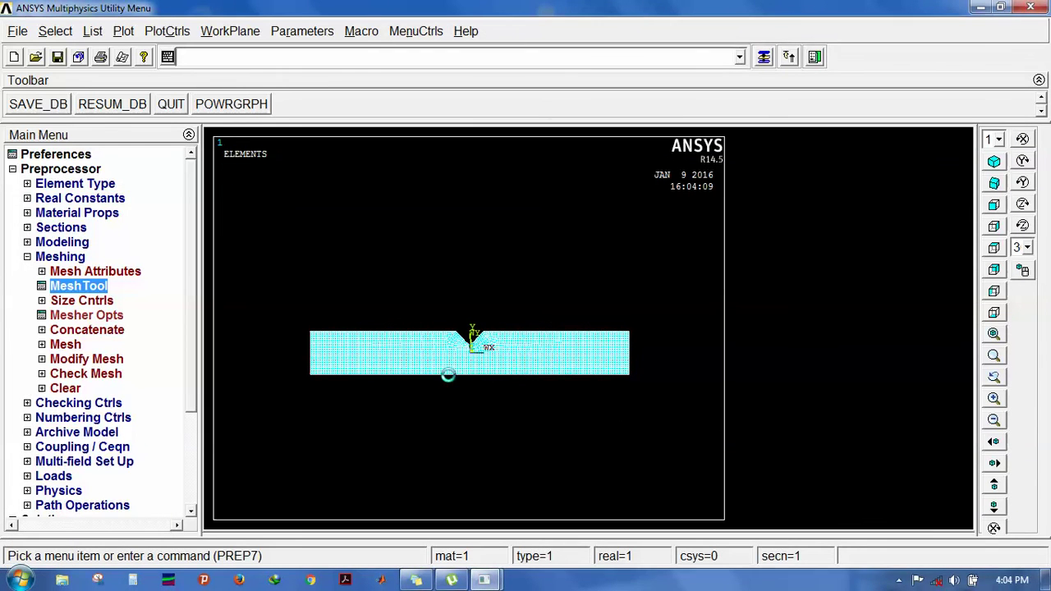
scroll(472, 391, "up", 2)
scroll(475, 384, "up", 1)
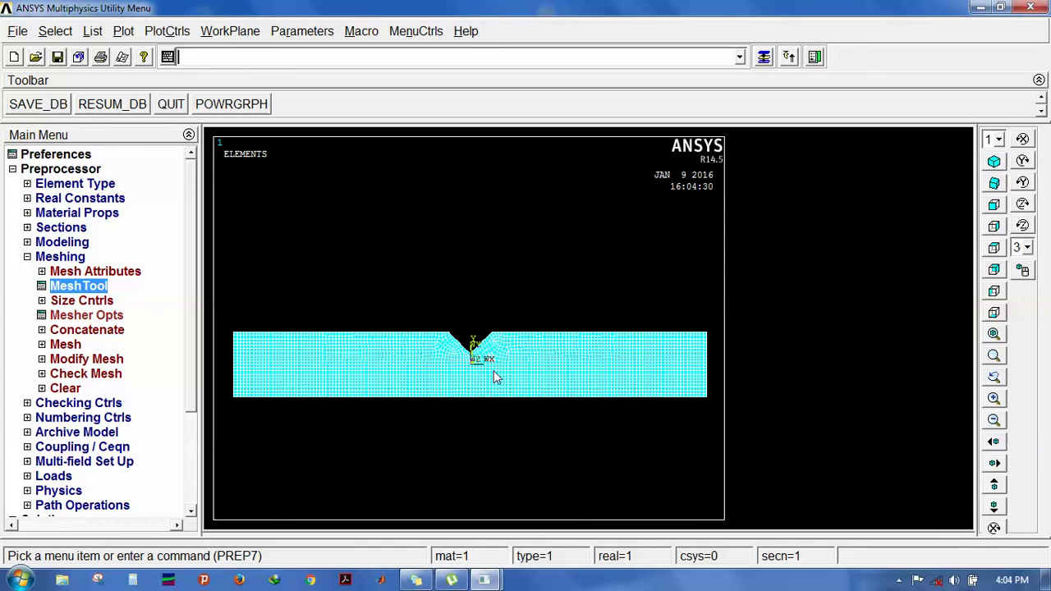
scroll(456, 367, "up", 2)
scroll(455, 366, "down", 1)
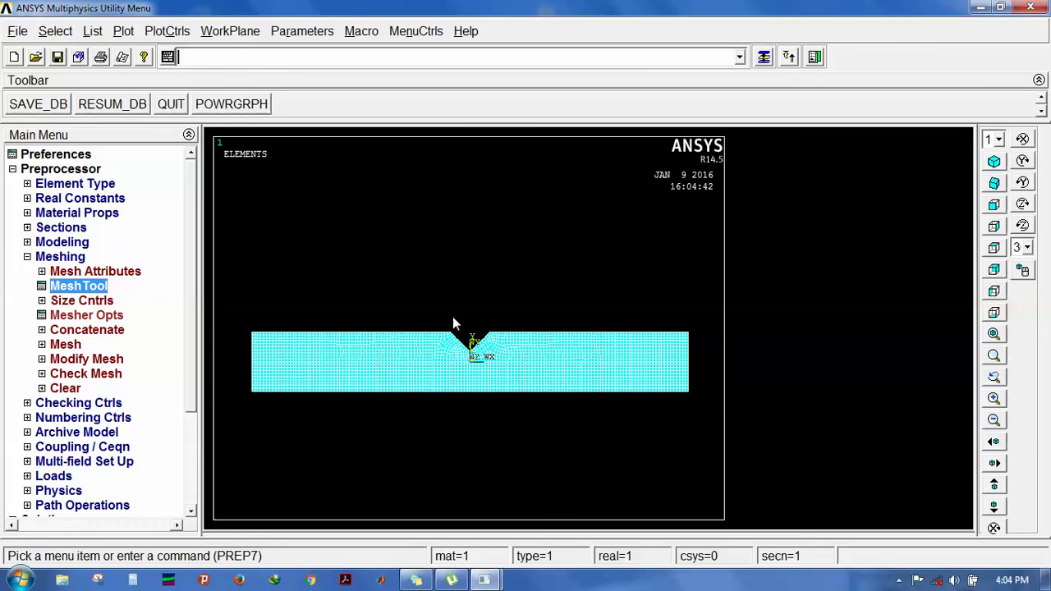
- Plot the model's lines and constrain all DOF at the mid-height keypoints at X = -95 and X = 95
left_click(42, 258)
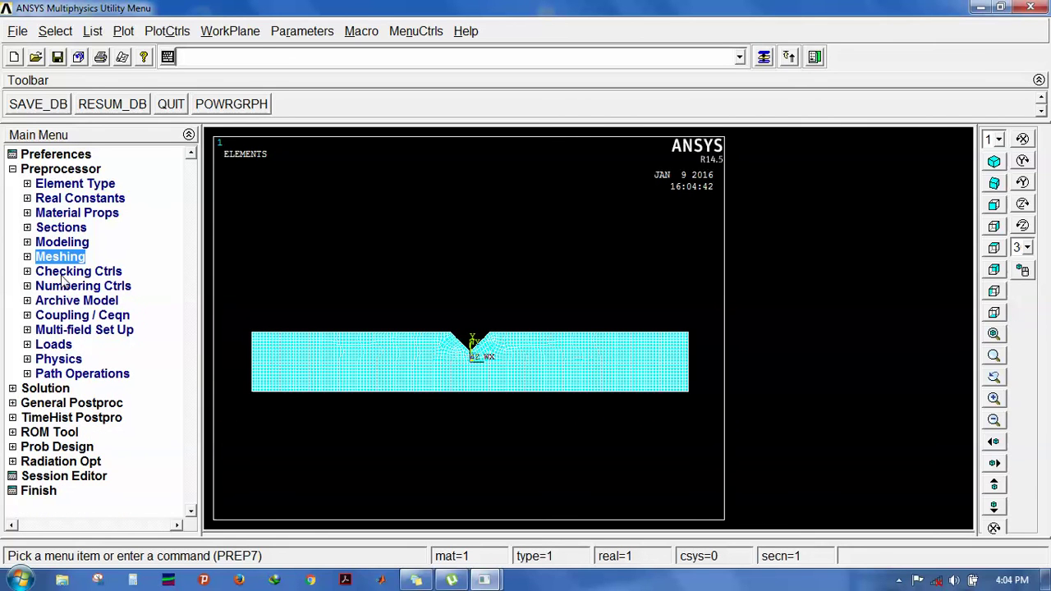
left_click(56, 346)
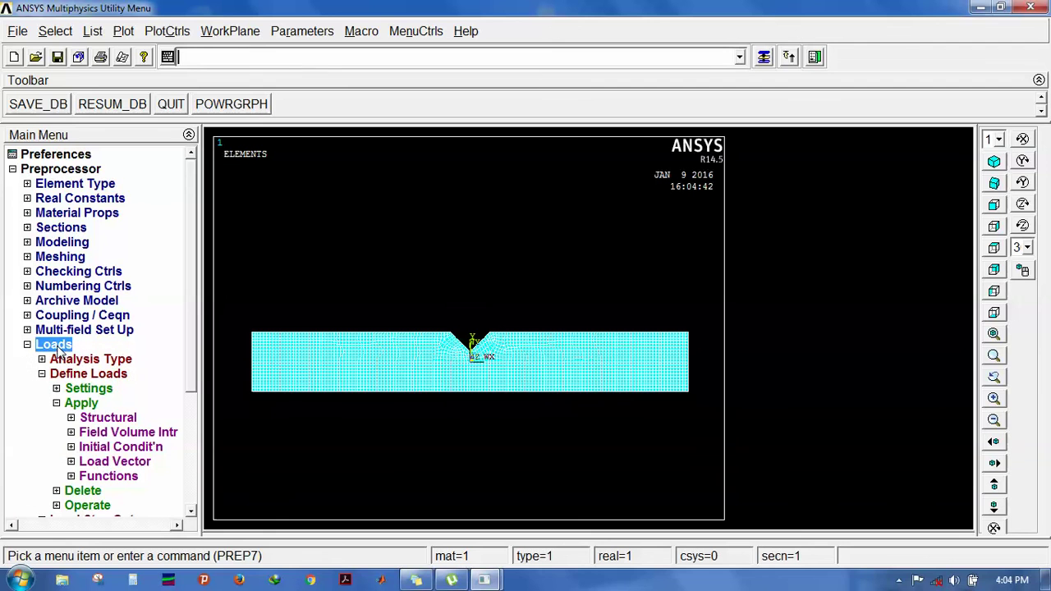
left_click(96, 417)
left_click(82, 432)
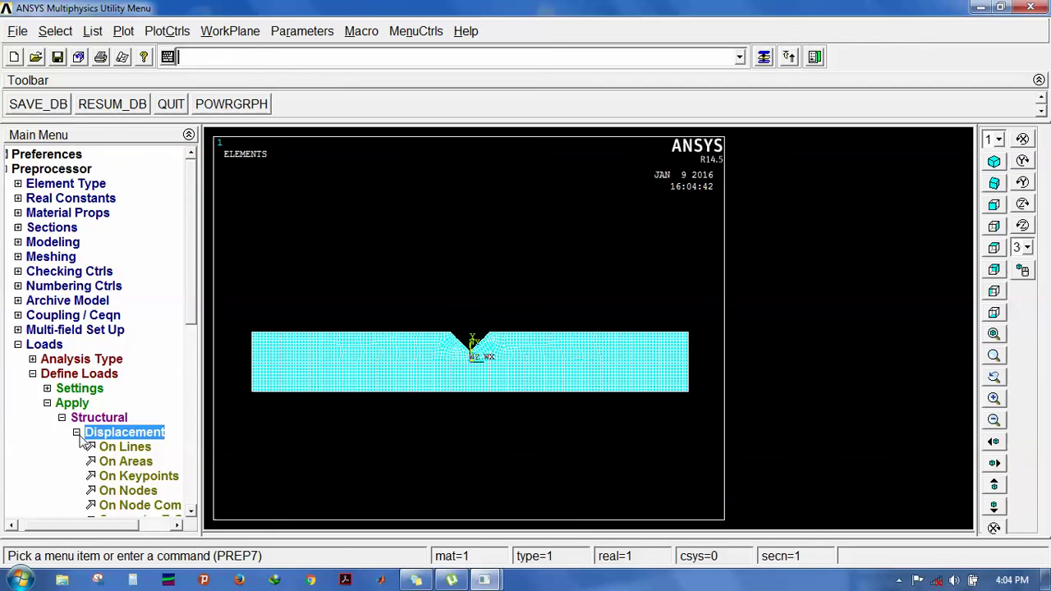
left_click(123, 31)
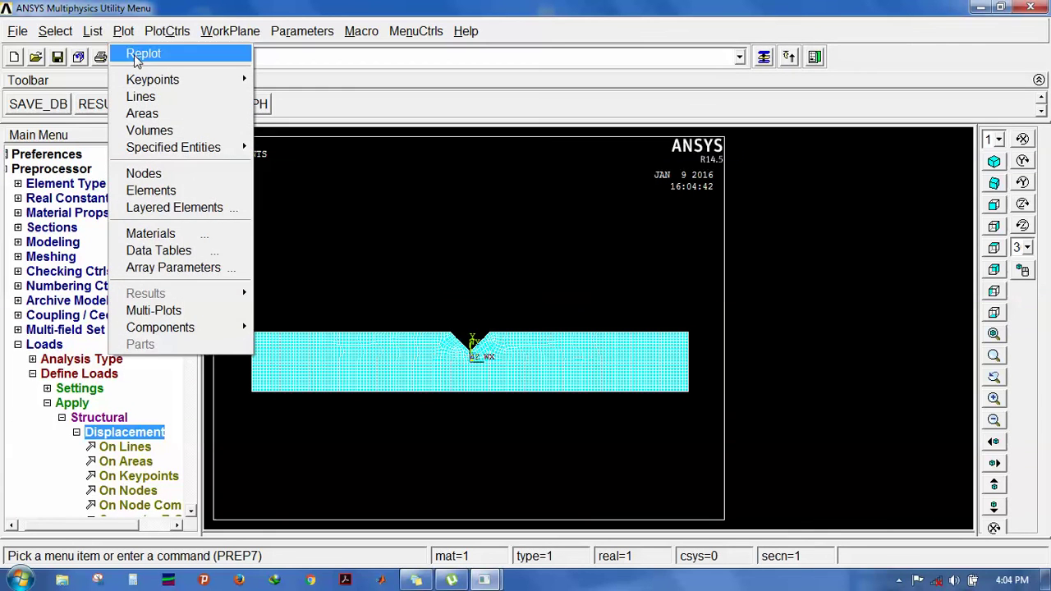
left_click(150, 97)
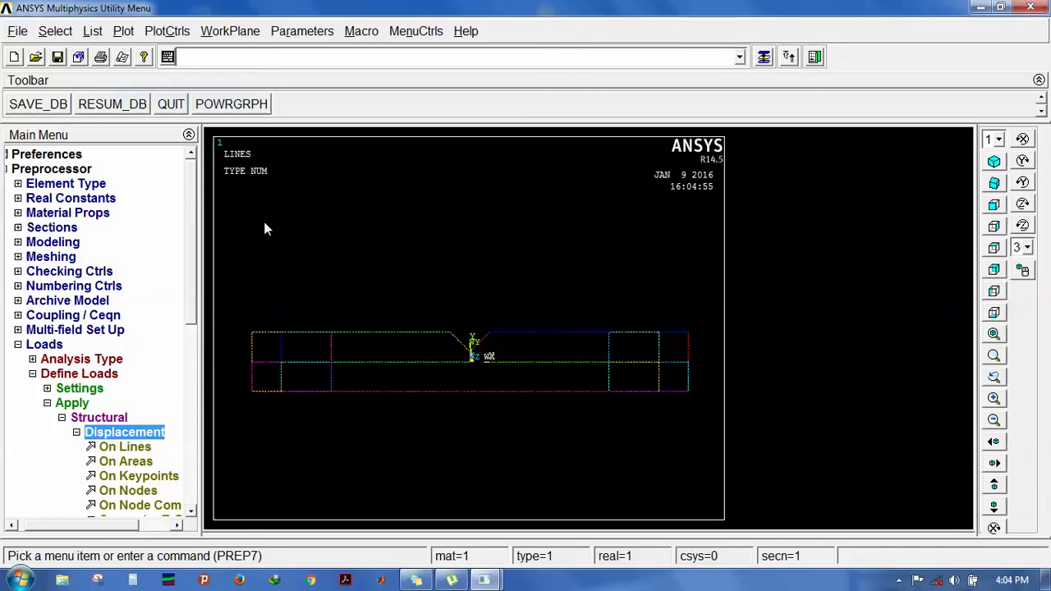
left_click(131, 476)
left_click(280, 369)
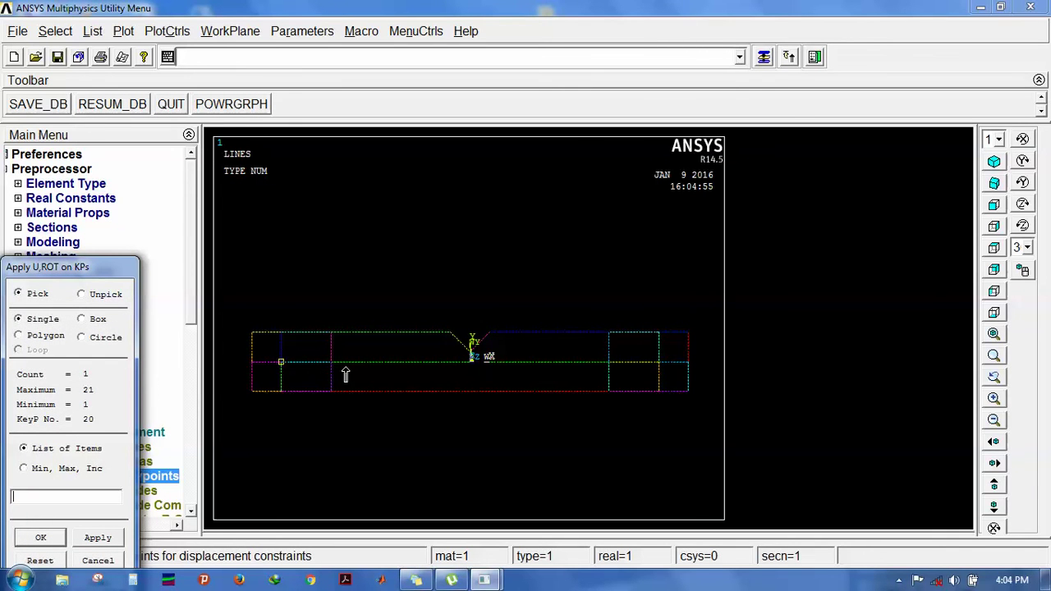
left_click(659, 371)
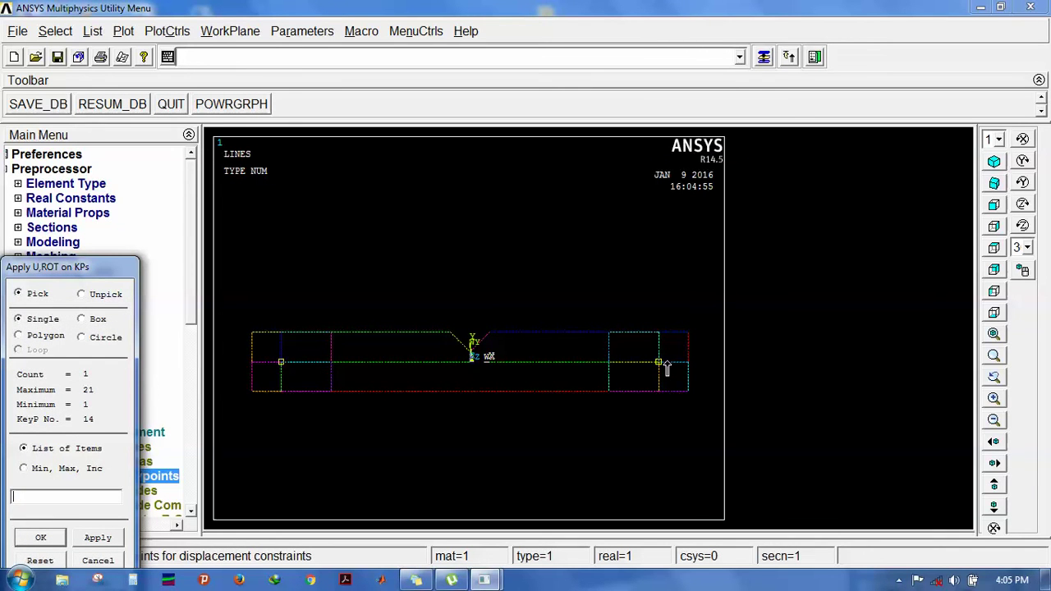
left_click(41, 537)
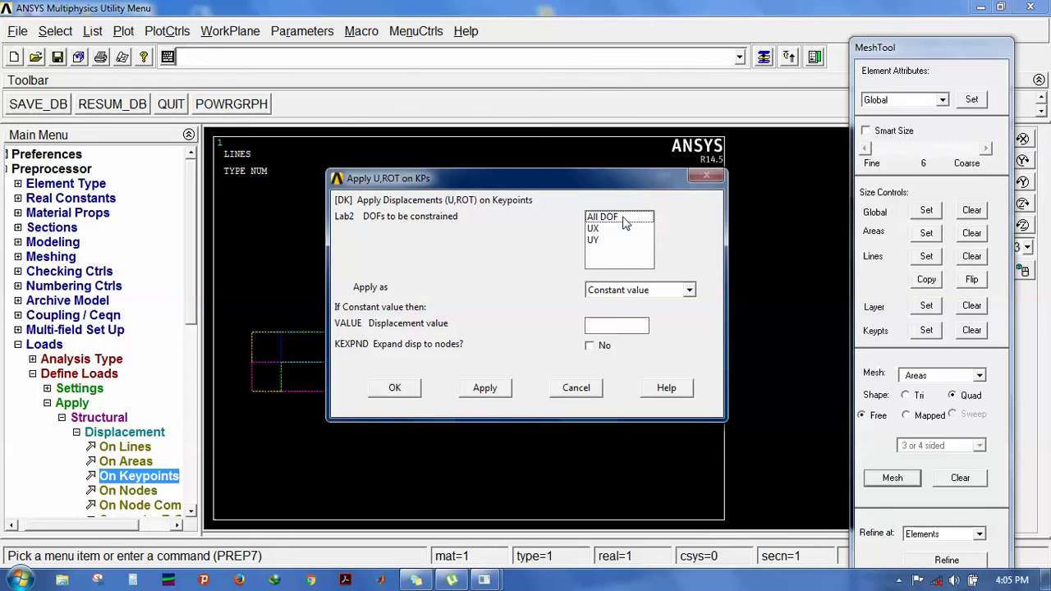
left_click(394, 388)
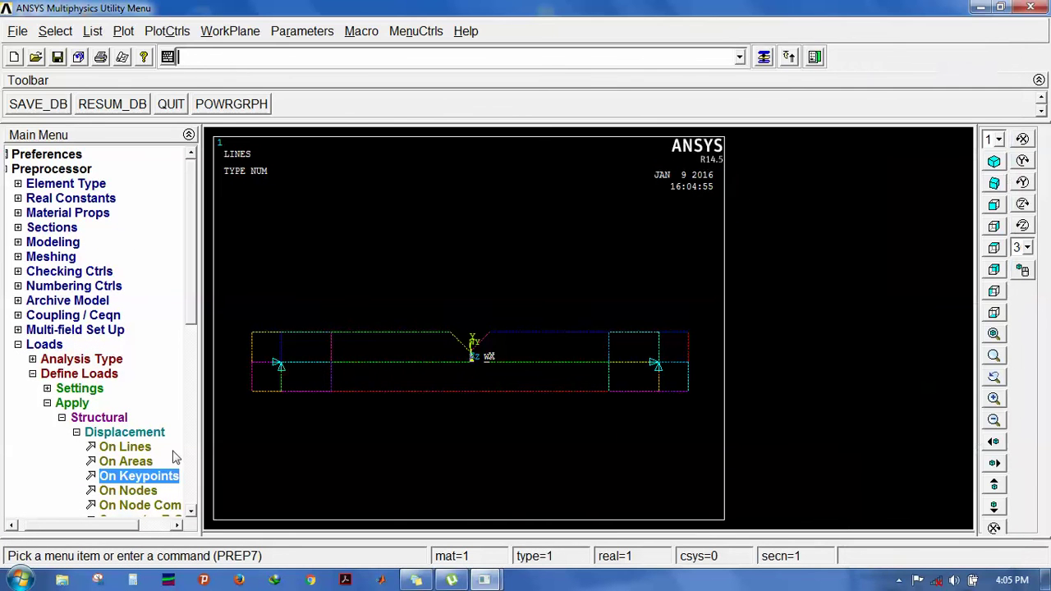
- Apply a constant FY force of -110.53/2 on the mid-height keypoints at X = -70 and X = 70
left_click(133, 434)
left_click(125, 450)
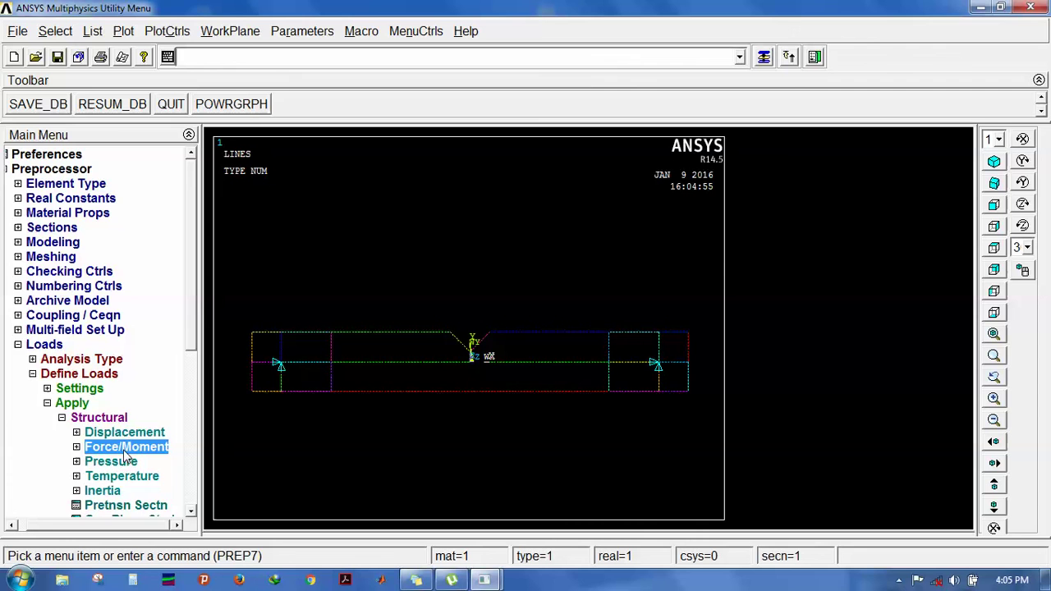
left_click(124, 454)
left_click(60, 459)
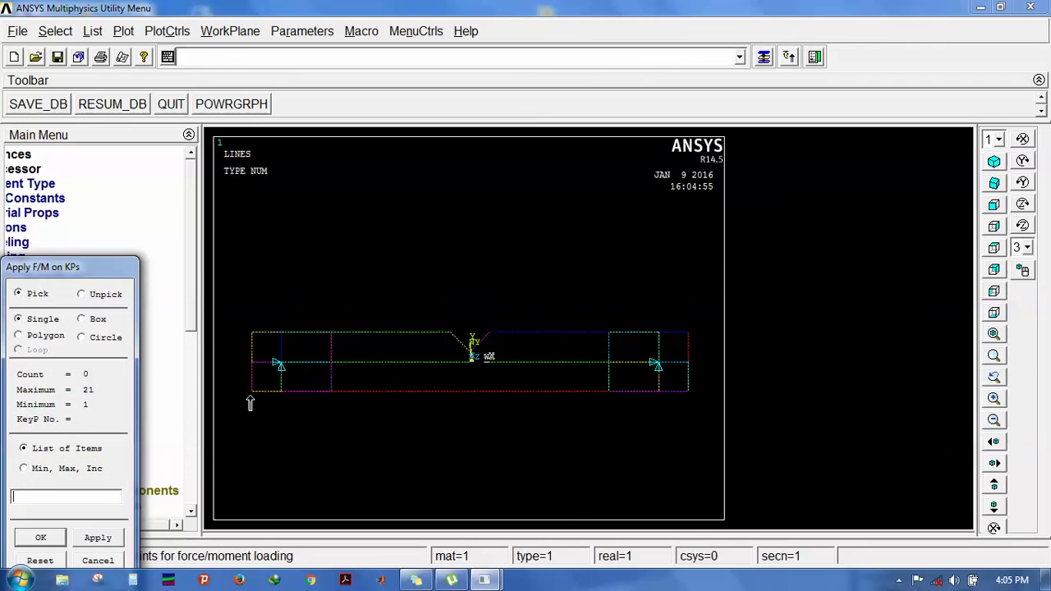
left_click(331, 362)
left_click(608, 362)
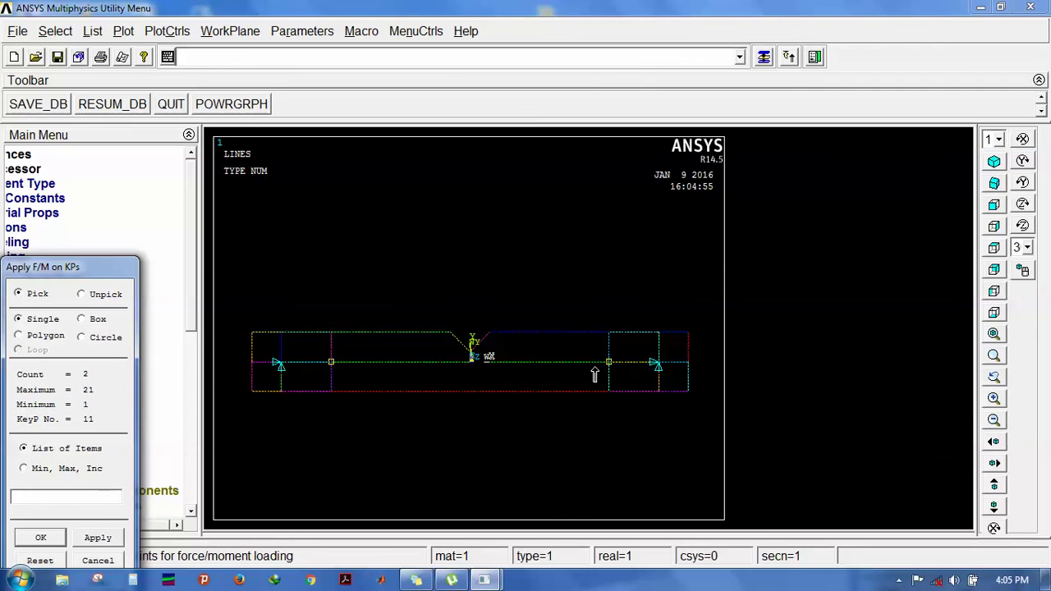
left_click(41, 538)
left_click(635, 256)
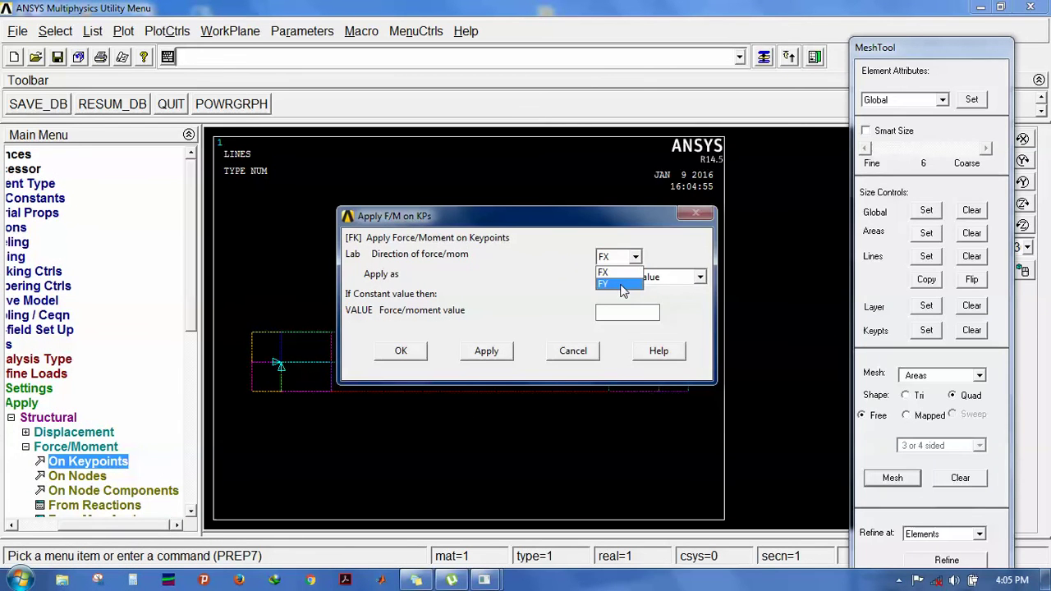
left_click(622, 285)
left_click(624, 314)
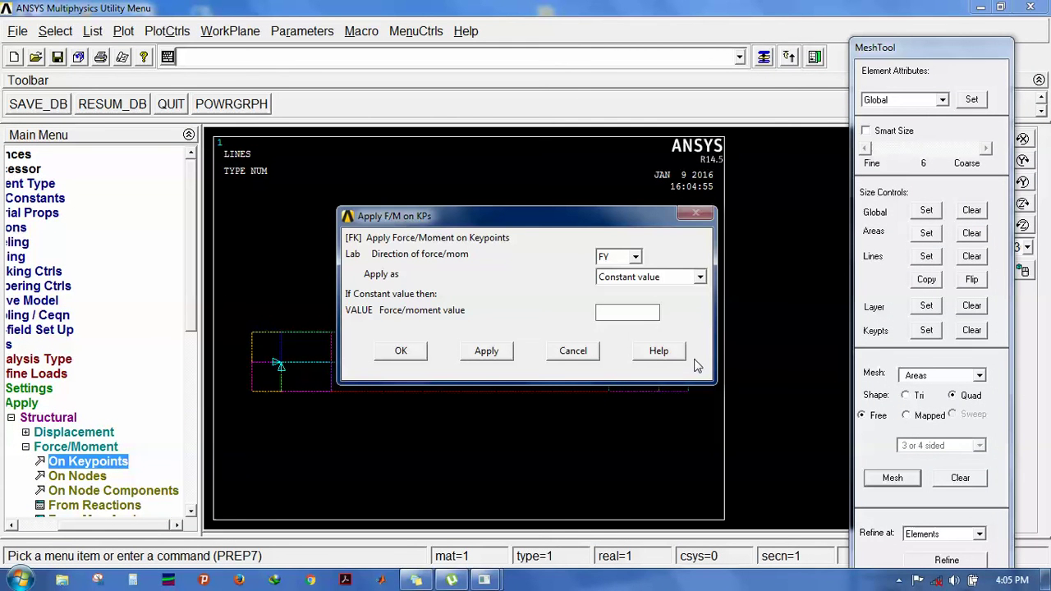
type("-110/2")
left_click(614, 311)
type(".53")
left_click(401, 350)
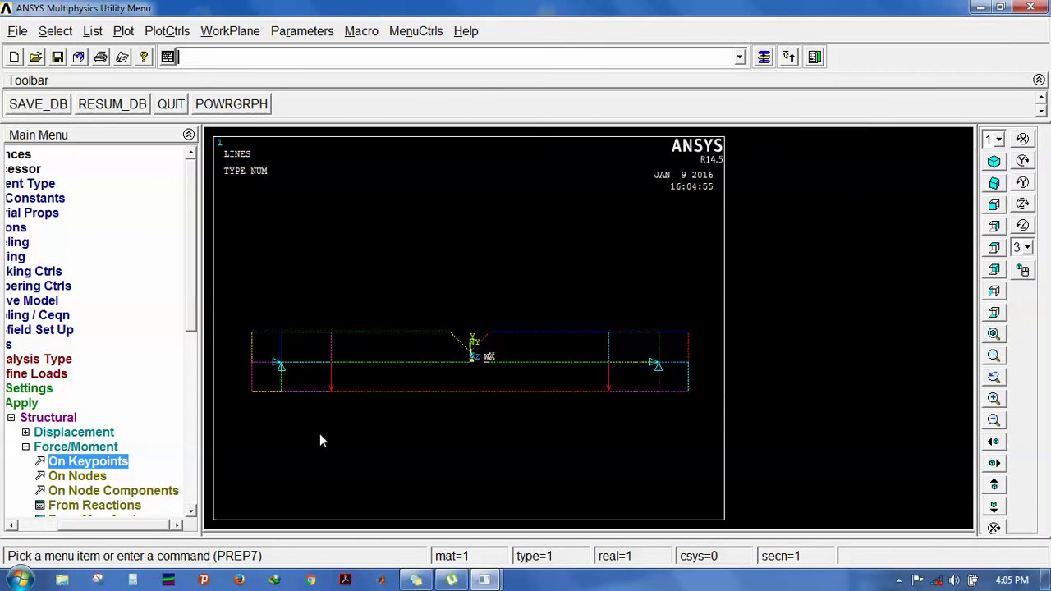
- Solve the current load step and dismiss the solution note and status listing
left_click_drag(164, 526, 91, 526)
left_click(54, 344)
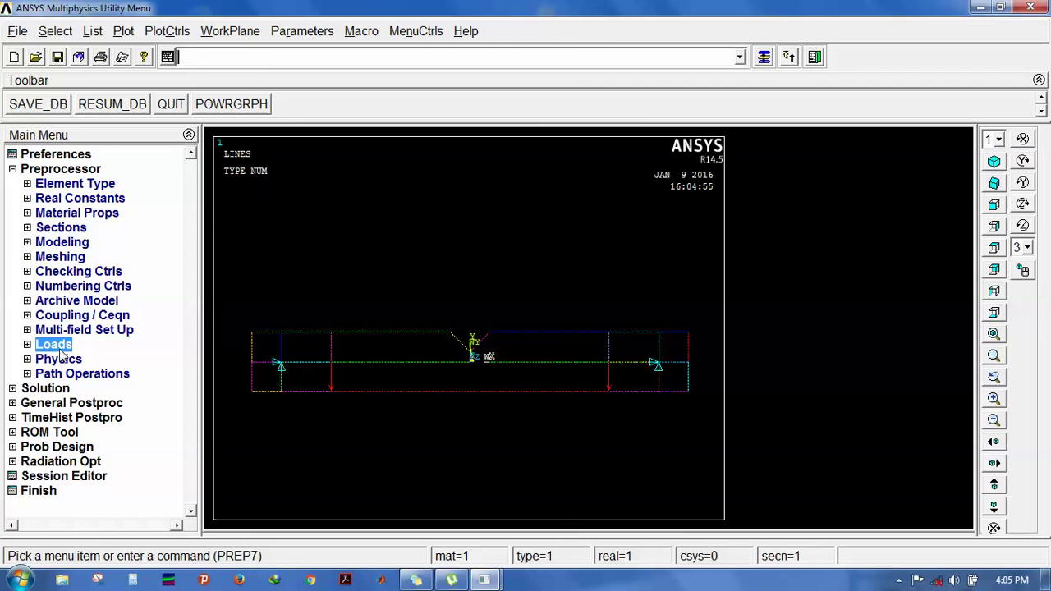
left_click(48, 389)
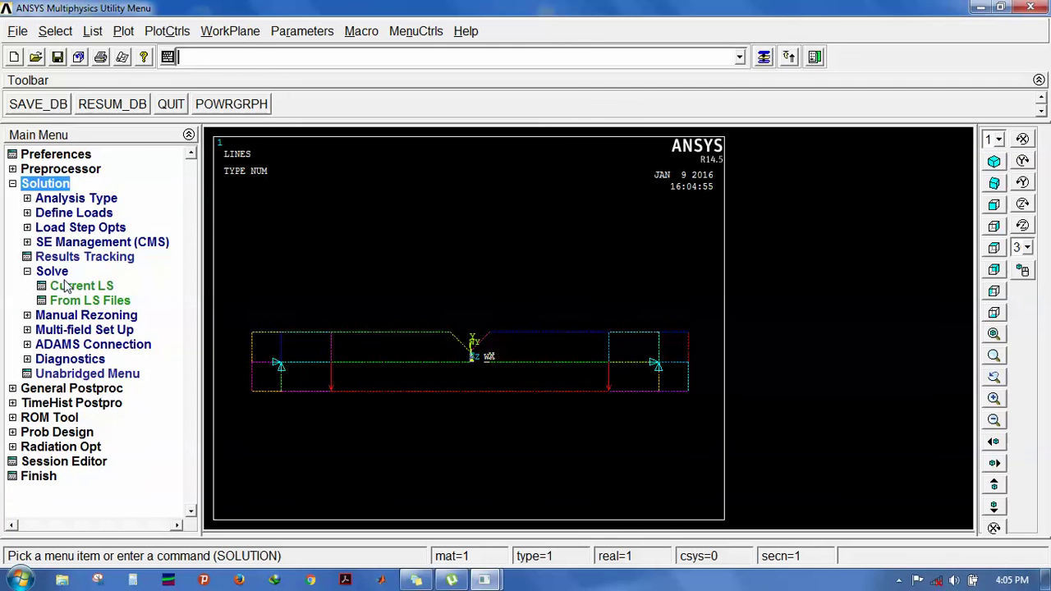
left_click(66, 287)
left_click(503, 361)
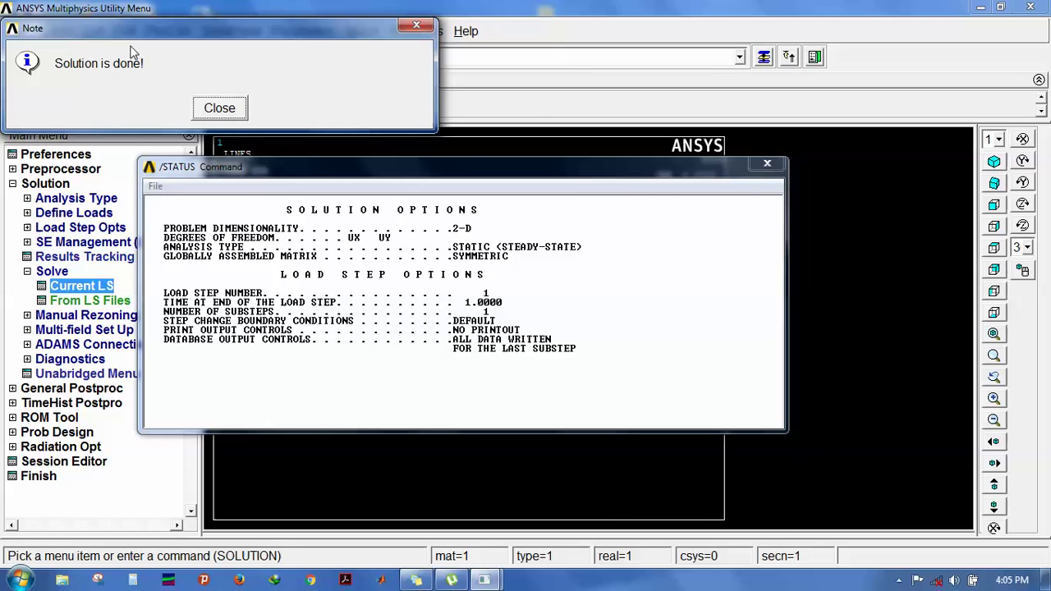
left_click(218, 107)
left_click(767, 164)
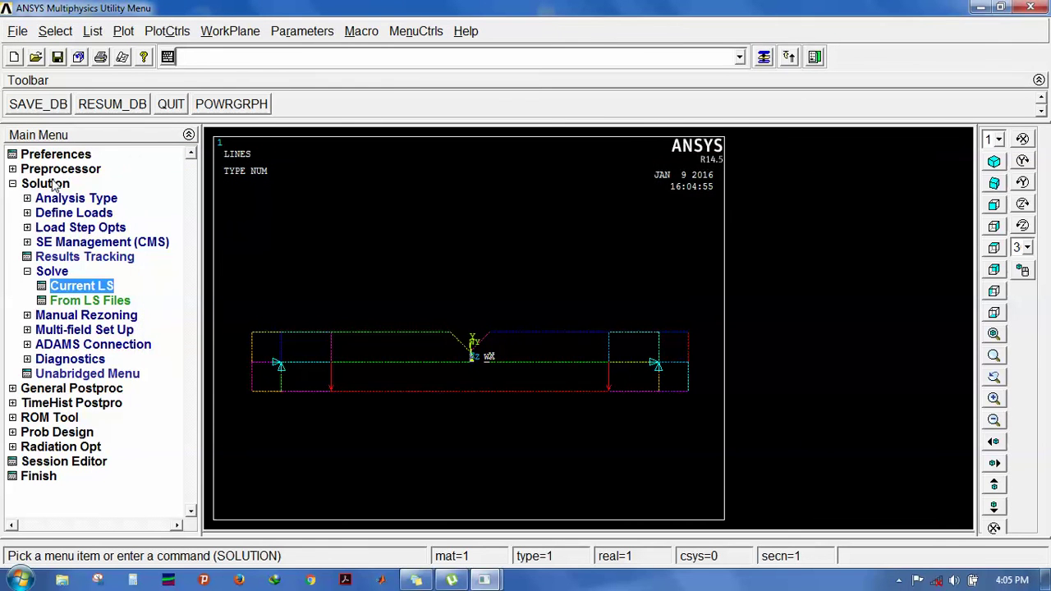
- Plot the nodal von Mises stress contours in the general postprocessor with the deformed shape only
left_click(54, 184)
left_click(54, 199)
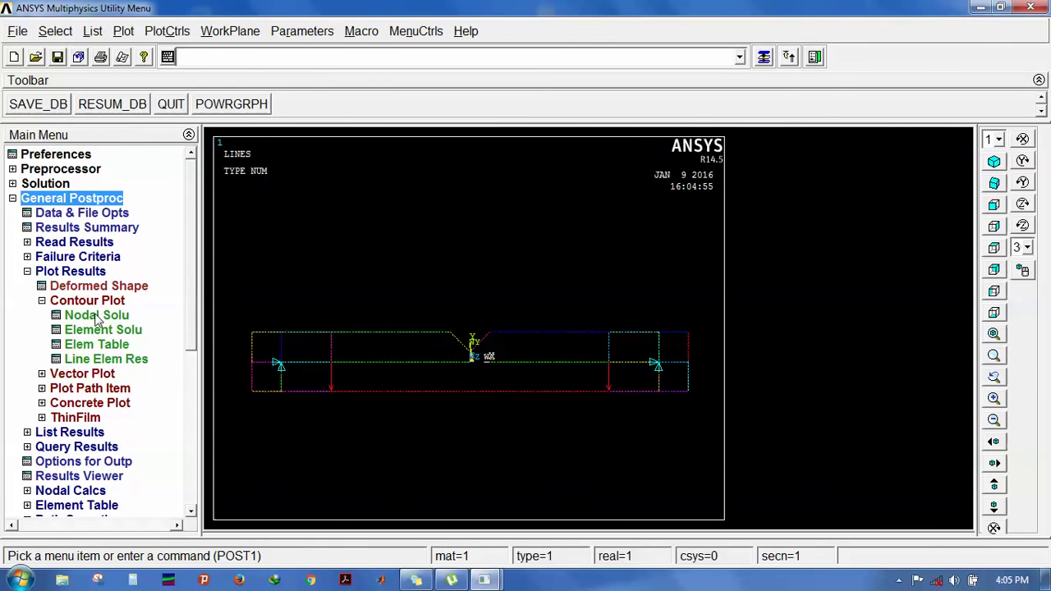
left_click(97, 315)
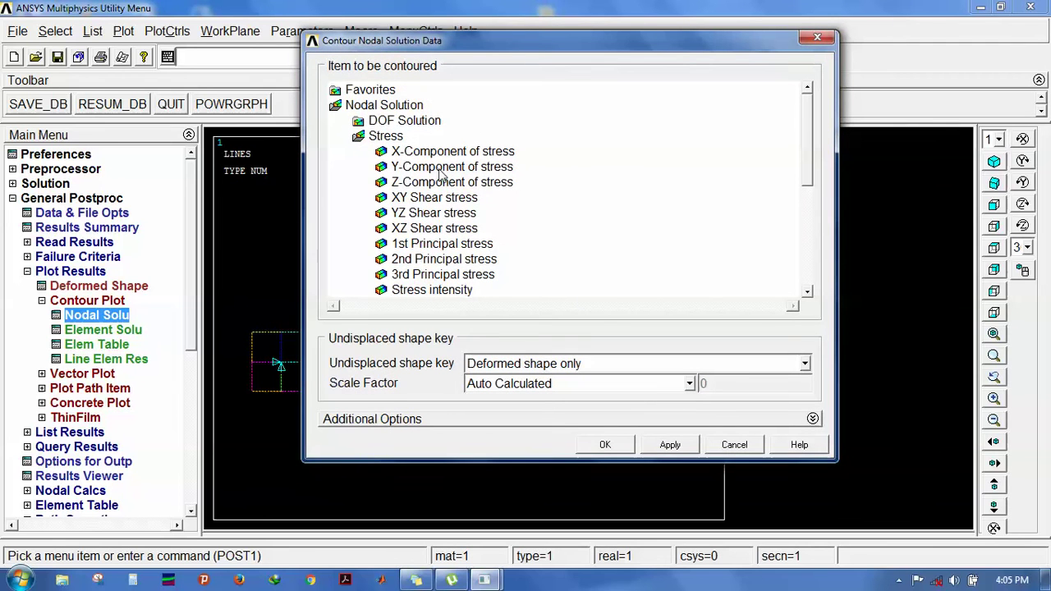
left_click(807, 291)
left_click(807, 291)
left_click(807, 291)
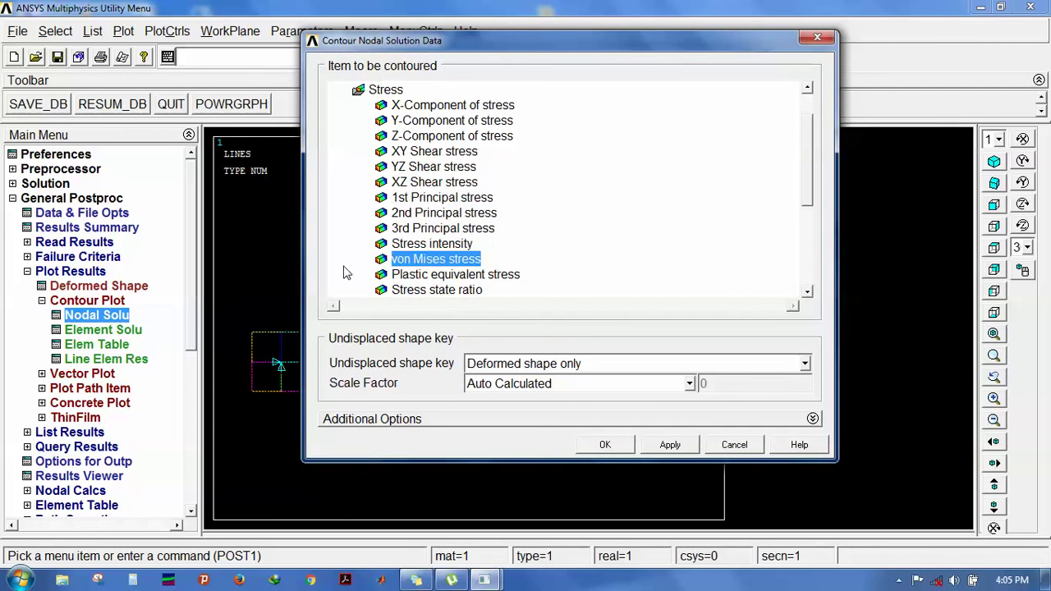
left_click(604, 444)
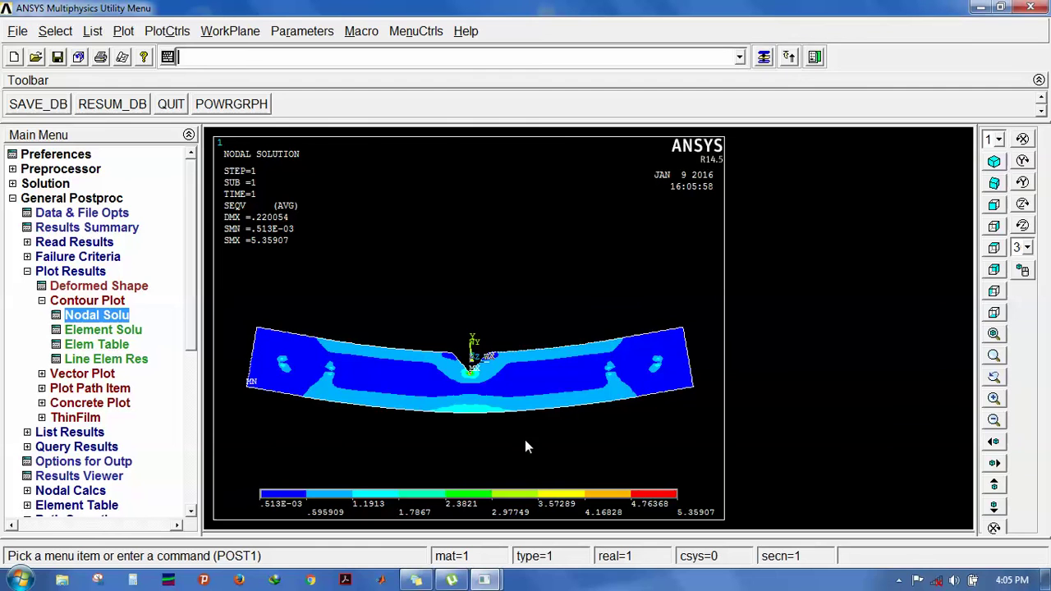
- Examine the von Mises stress distribution around the V-notch tip, then return to the whole plate
scroll(488, 421, "up", 5)
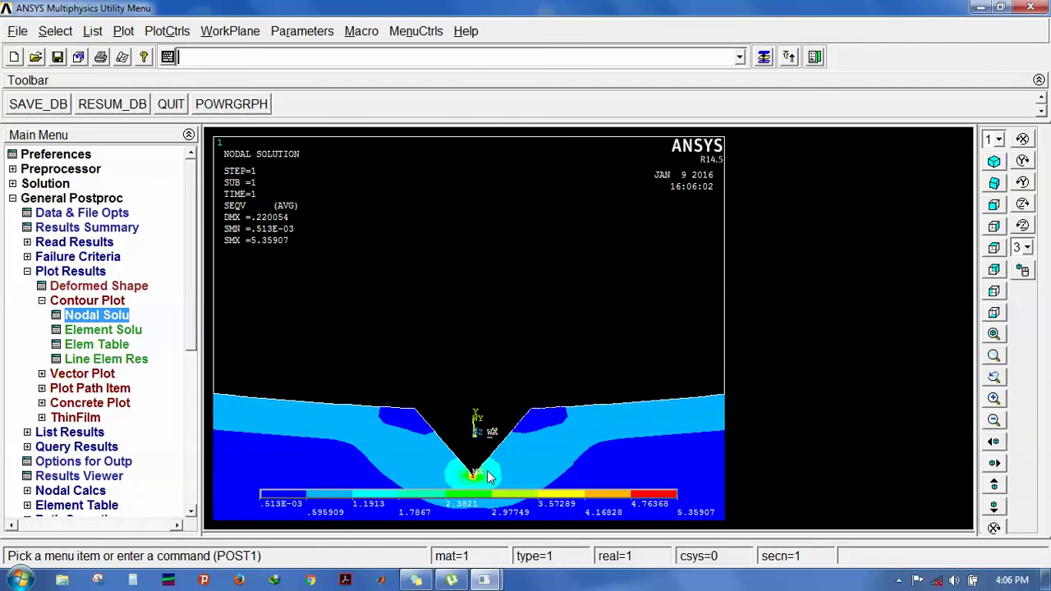
scroll(487, 470, "up", 1)
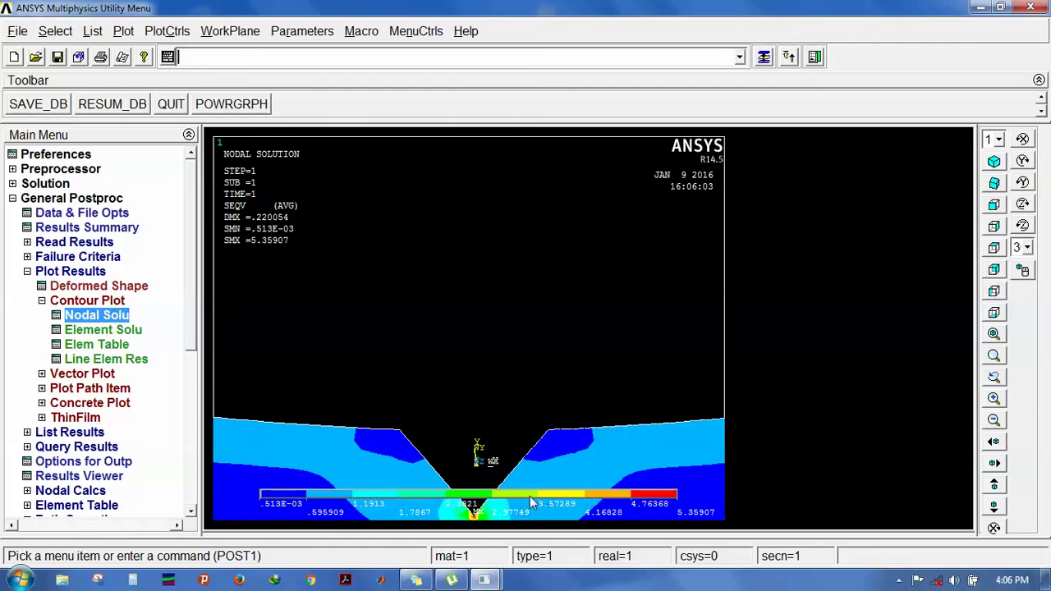
left_click(994, 507)
left_click(995, 485)
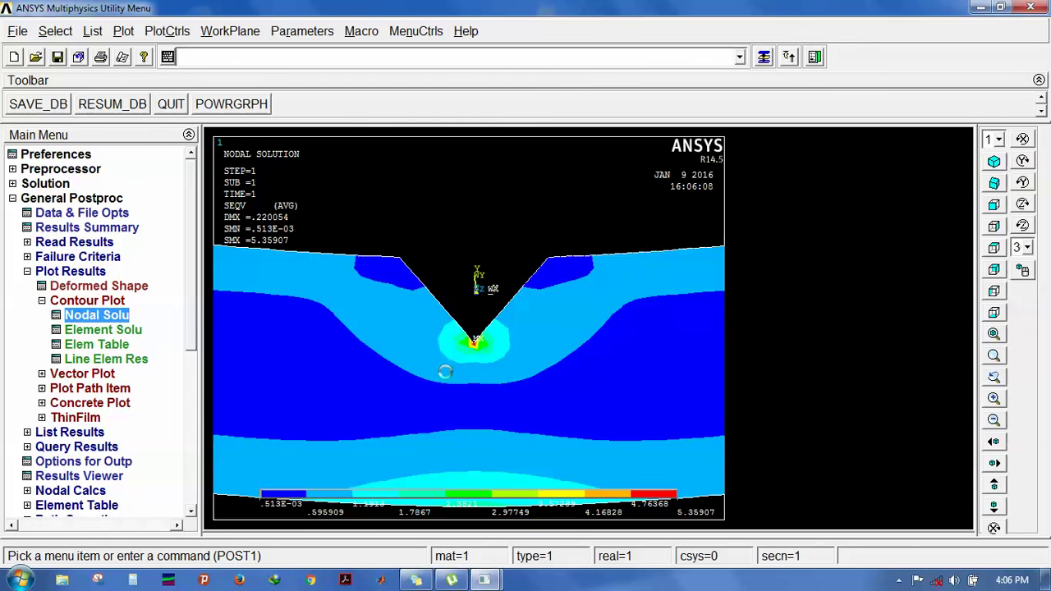
scroll(480, 394, "up", 2)
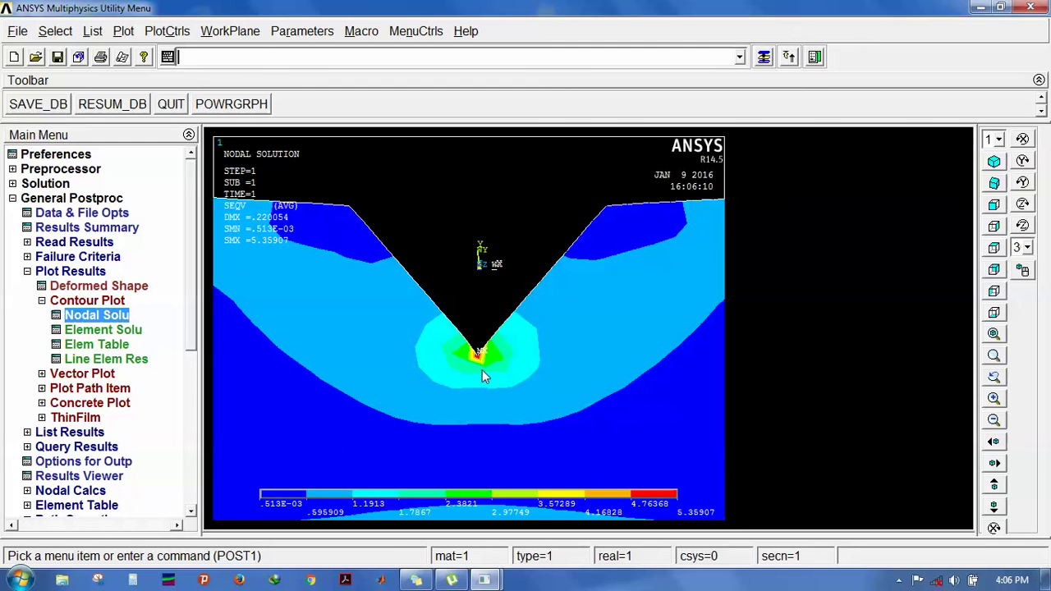
scroll(482, 369, "down", 3)
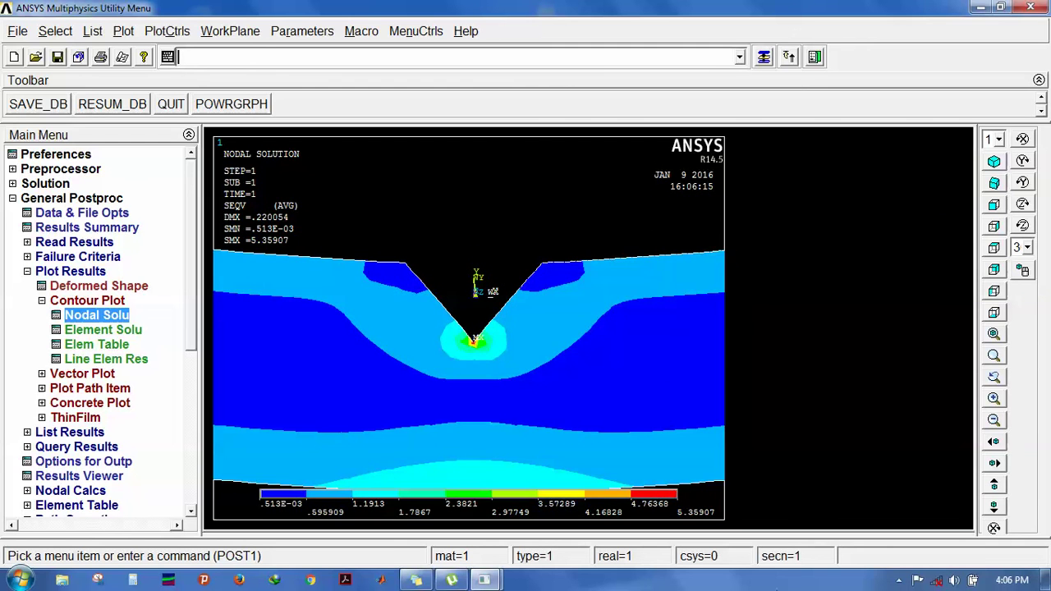
left_click(899, 580)
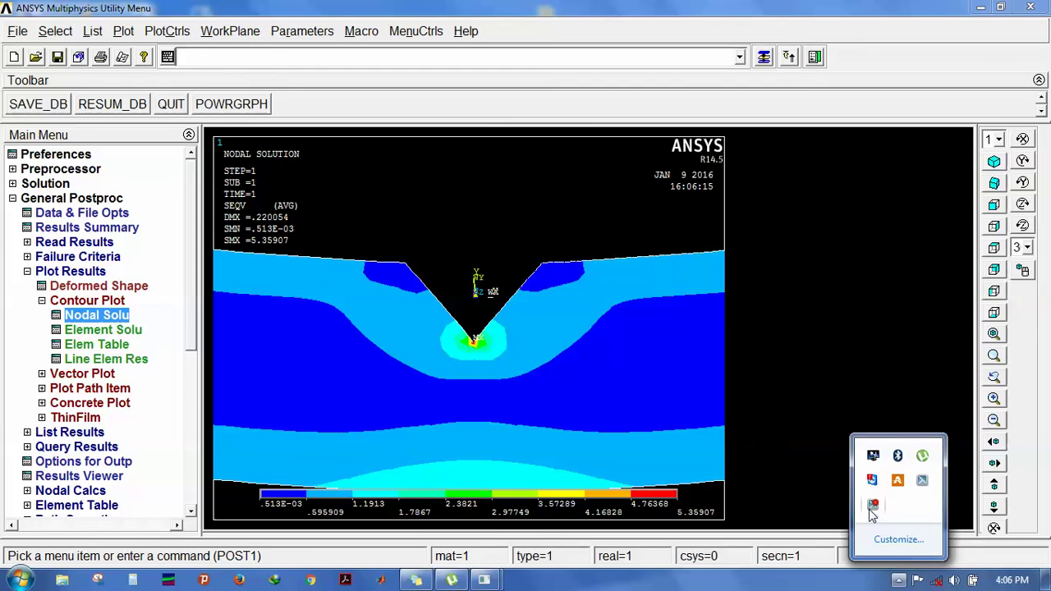
left_click(473, 350)
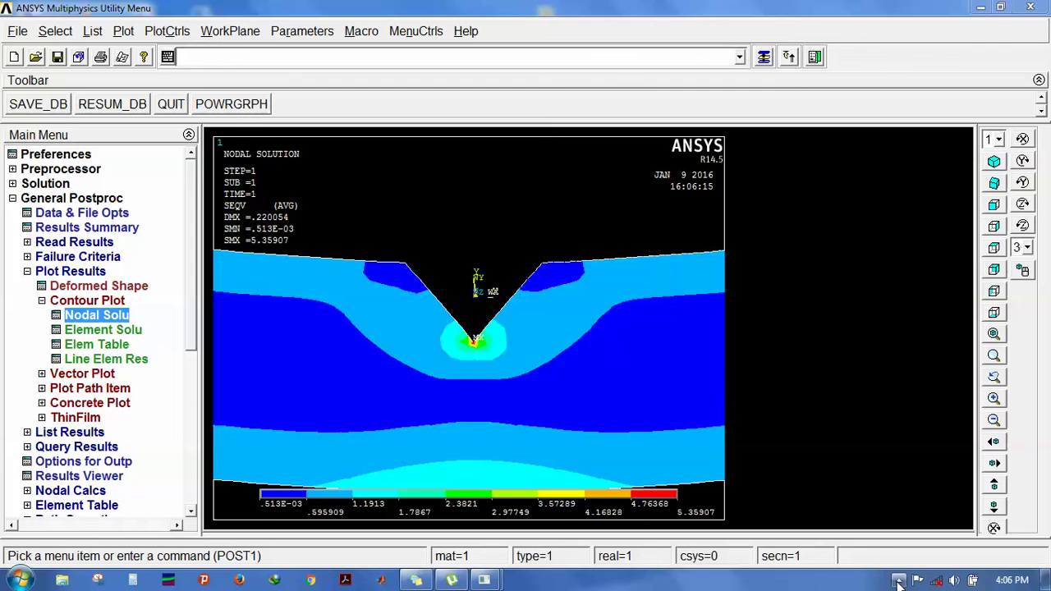
left_click(994, 334)
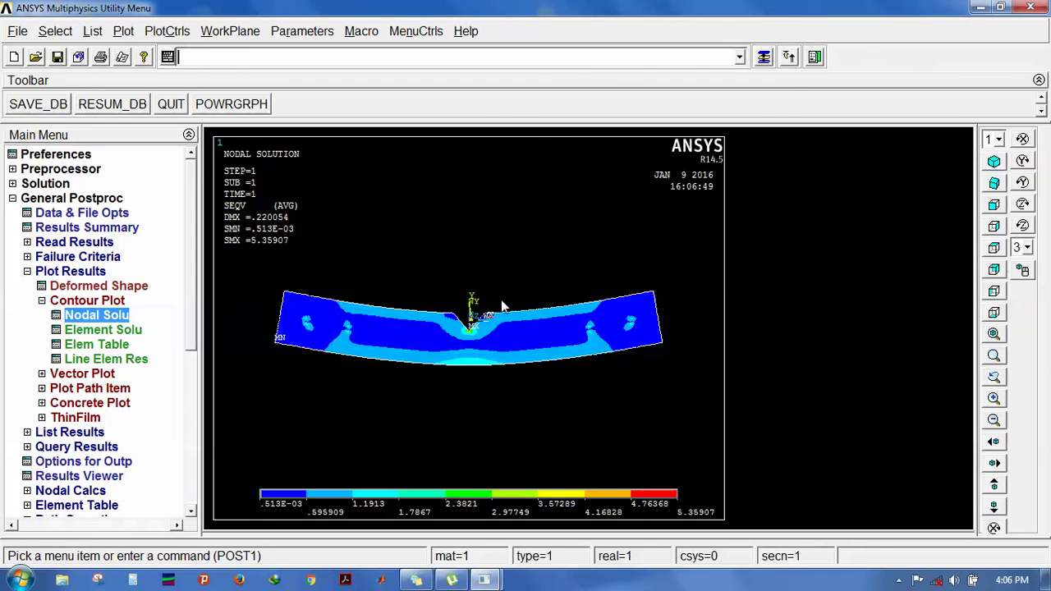
- Turn on the display of element shapes based on real constant descriptions and replot the stress contours
left_click(179, 33)
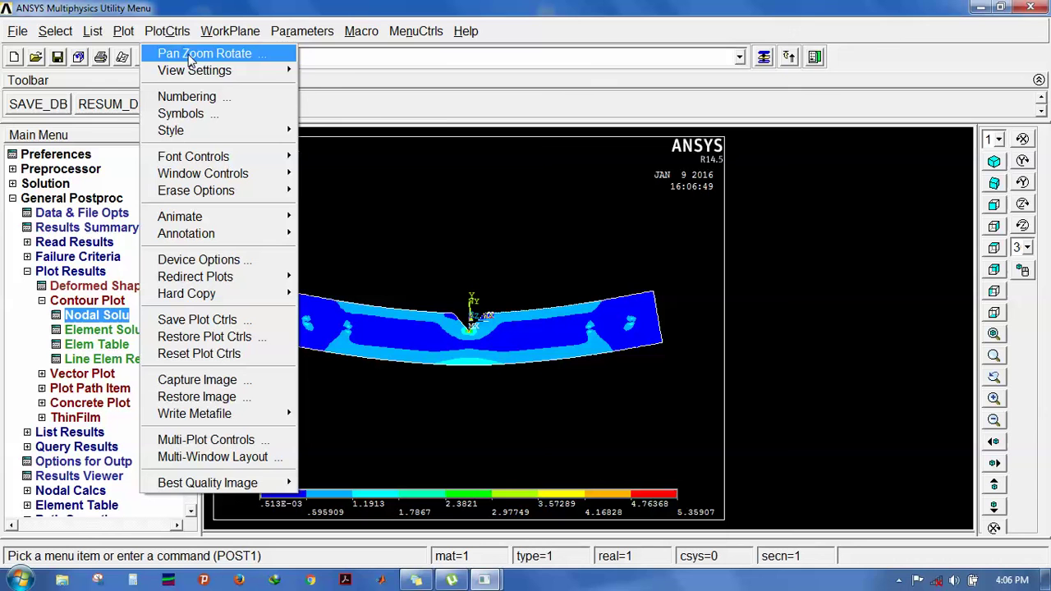
mouse_move(226, 71)
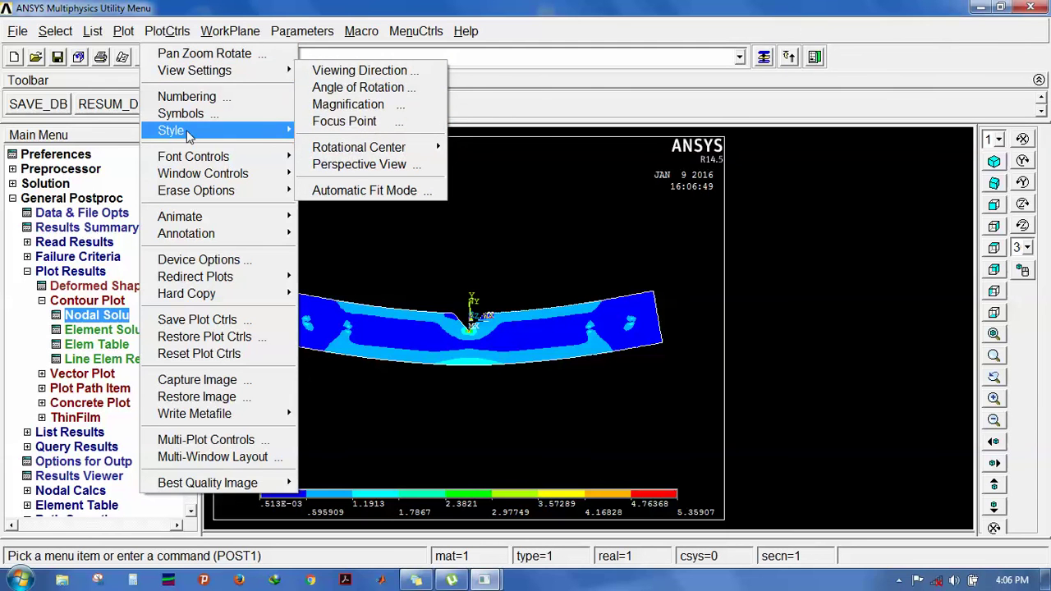
mouse_move(171, 130)
left_click(422, 147)
left_click(589, 164)
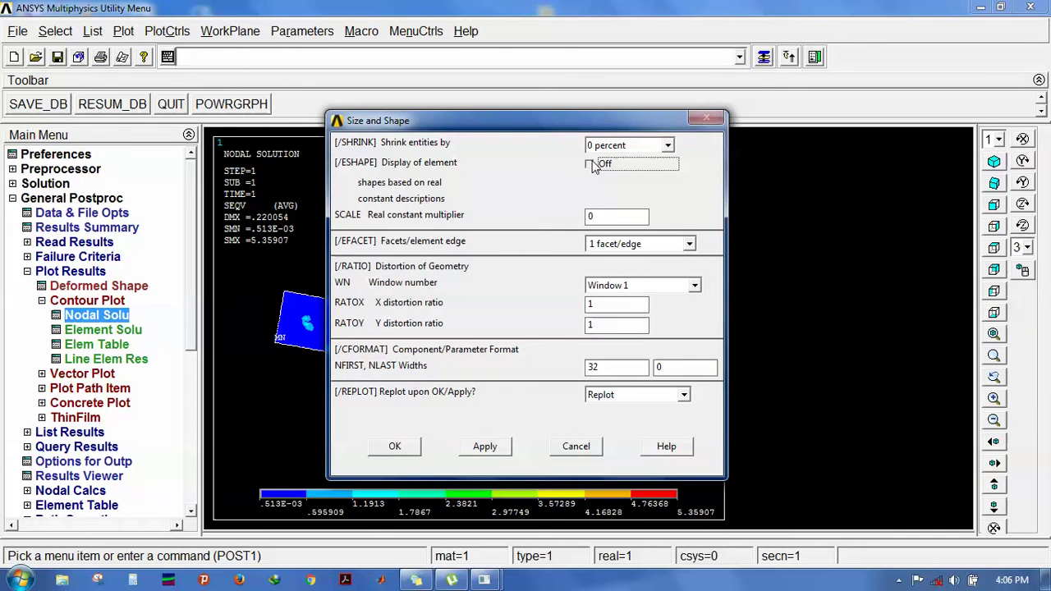
left_click(396, 446)
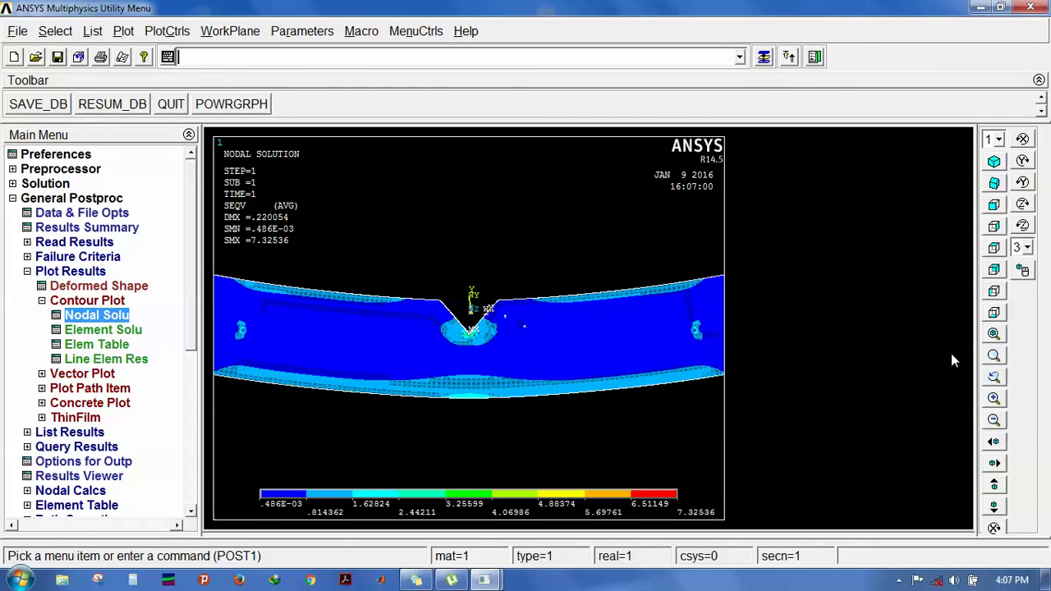
double_click(78, 302)
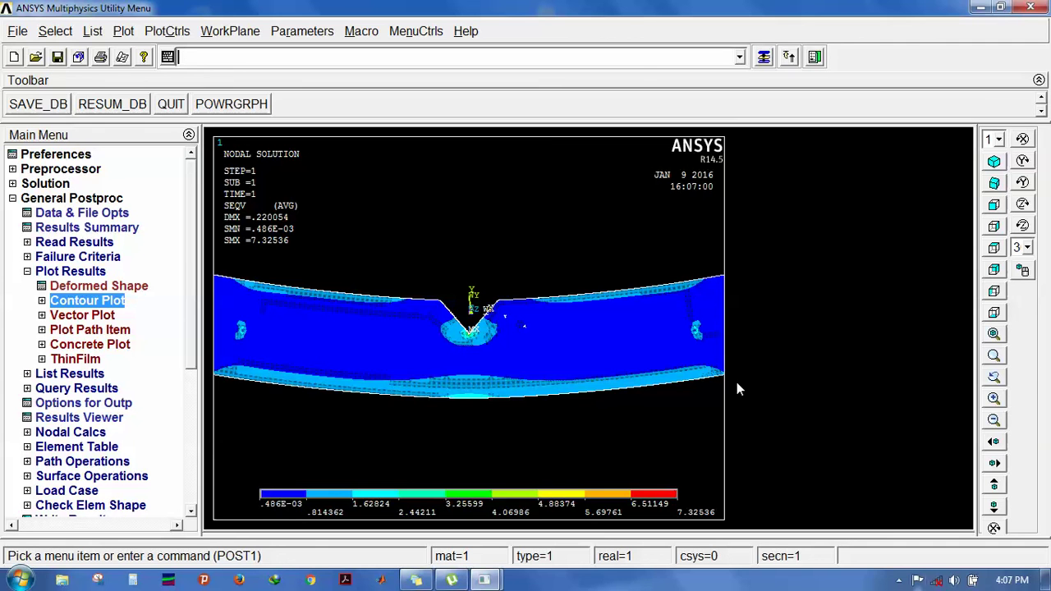
- Animate the deformed results with von Mises stress (SEQV) contours, and stop and close the animation
left_click(167, 30)
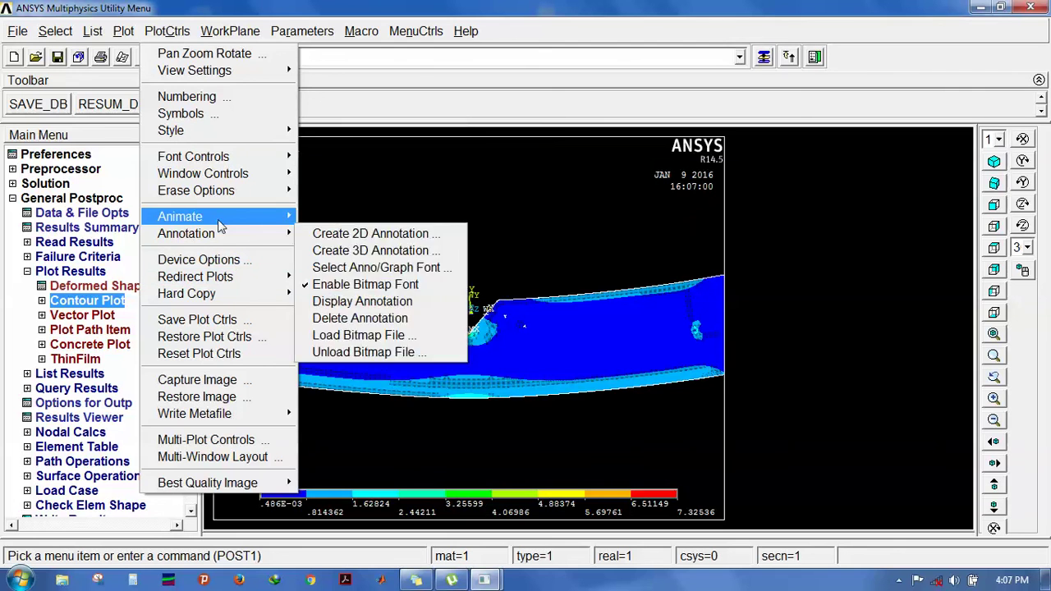
mouse_move(217, 219)
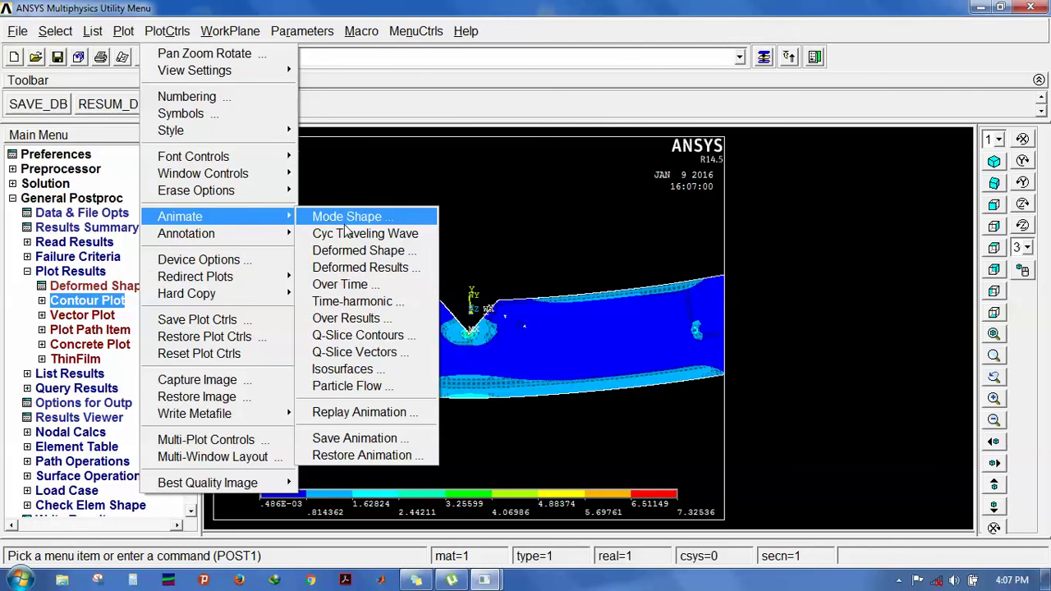
left_click(366, 267)
left_click(532, 284)
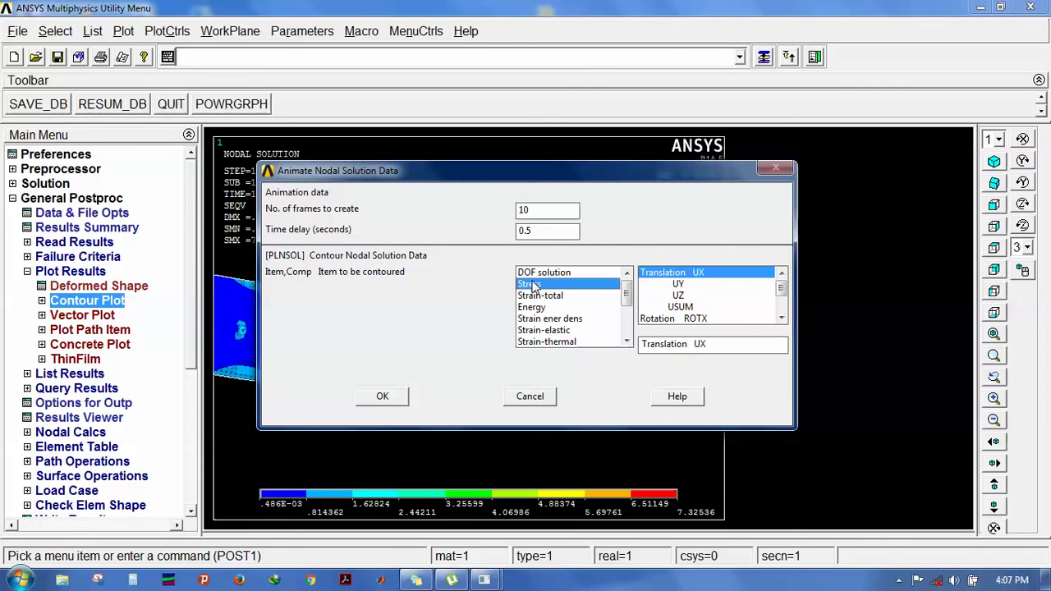
left_click(780, 318)
left_click(781, 319)
left_click(781, 318)
left_click(780, 318)
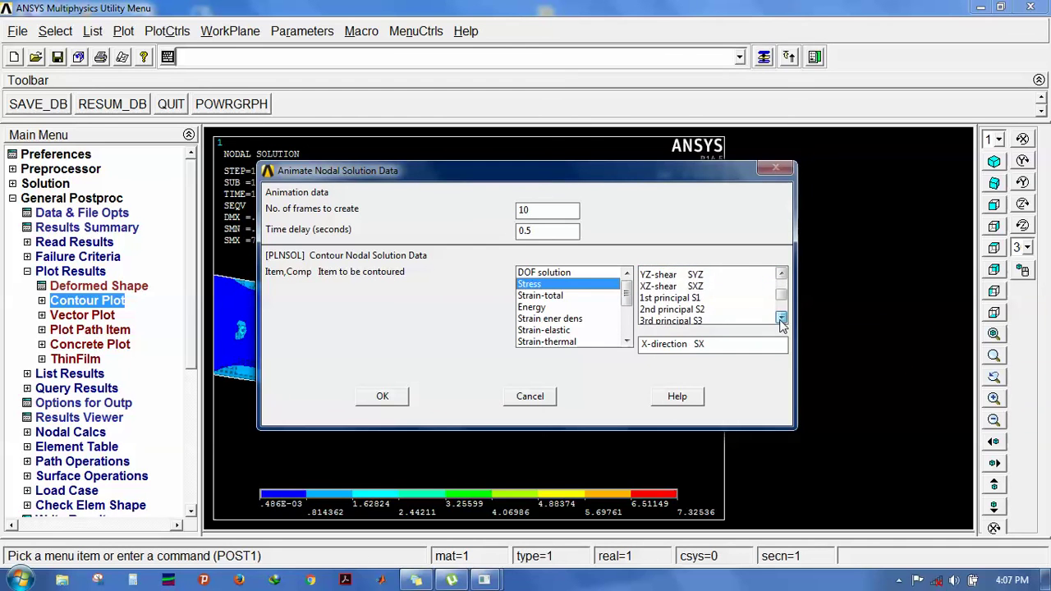
left_click(780, 319)
left_click(781, 319)
left_click(780, 319)
left_click(781, 318)
left_click(780, 318)
left_click(675, 286)
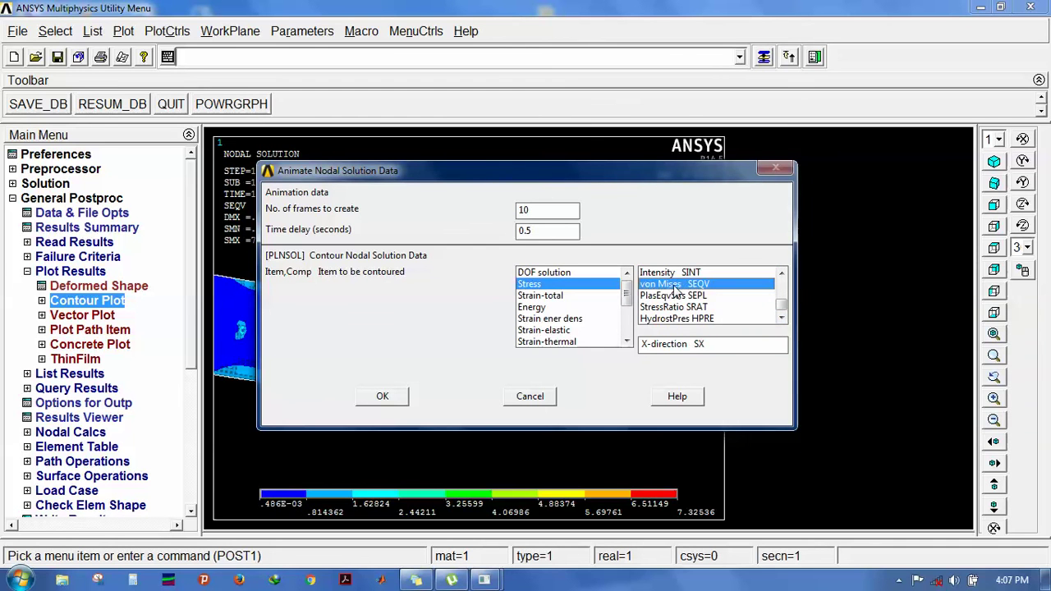
left_click(382, 396)
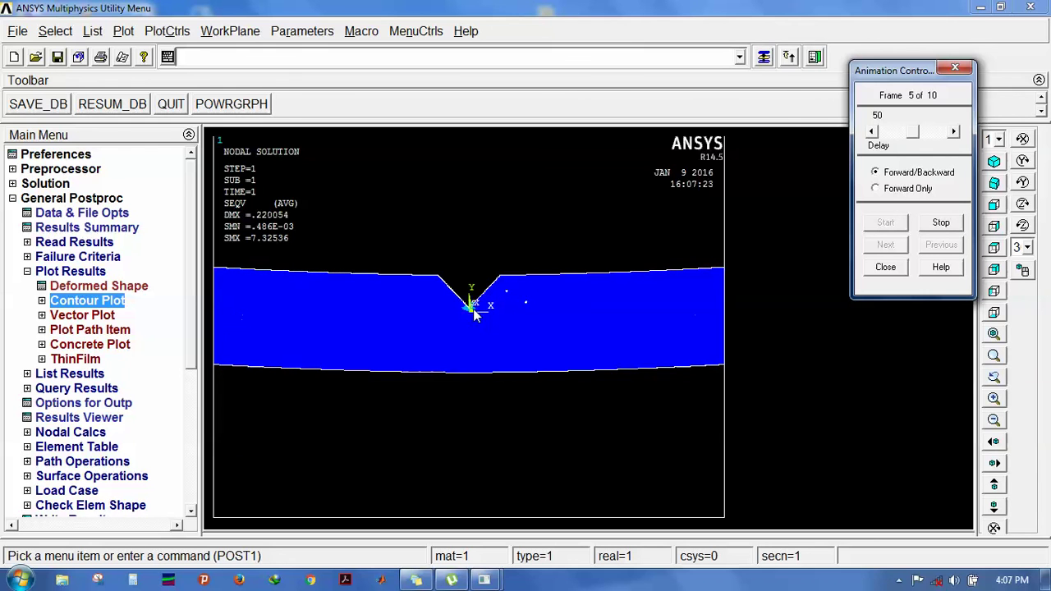
left_click(940, 224)
left_click(885, 267)
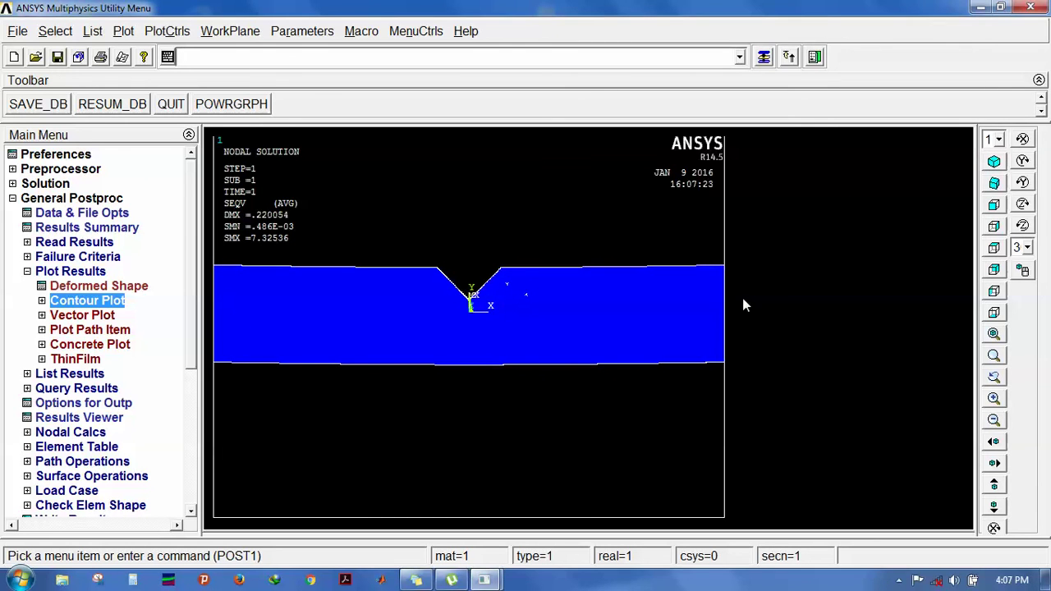